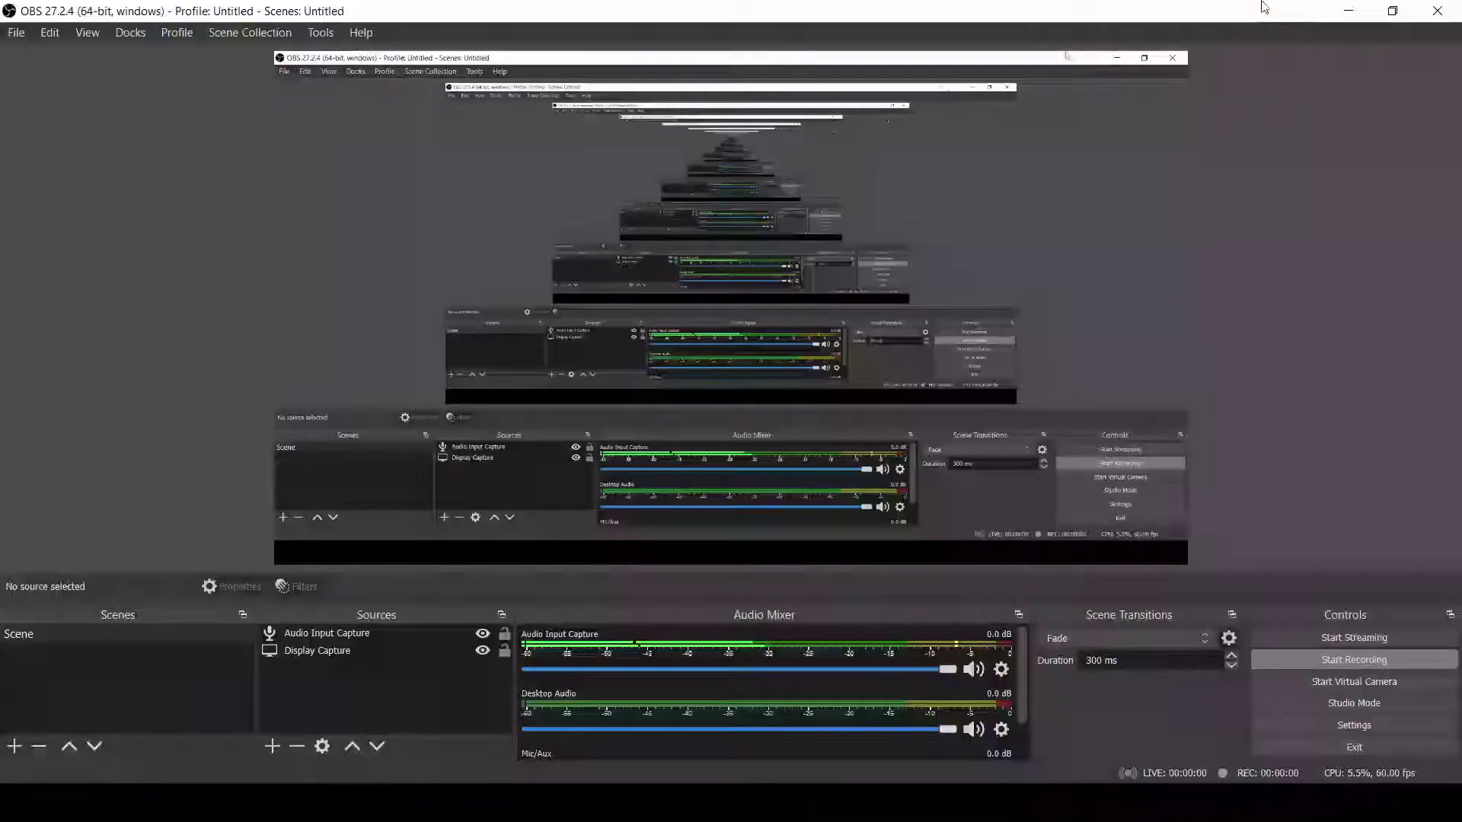
Step: Minimize the OBS Studio window to reveal the OriginPro workspace
left_click(1347, 11)
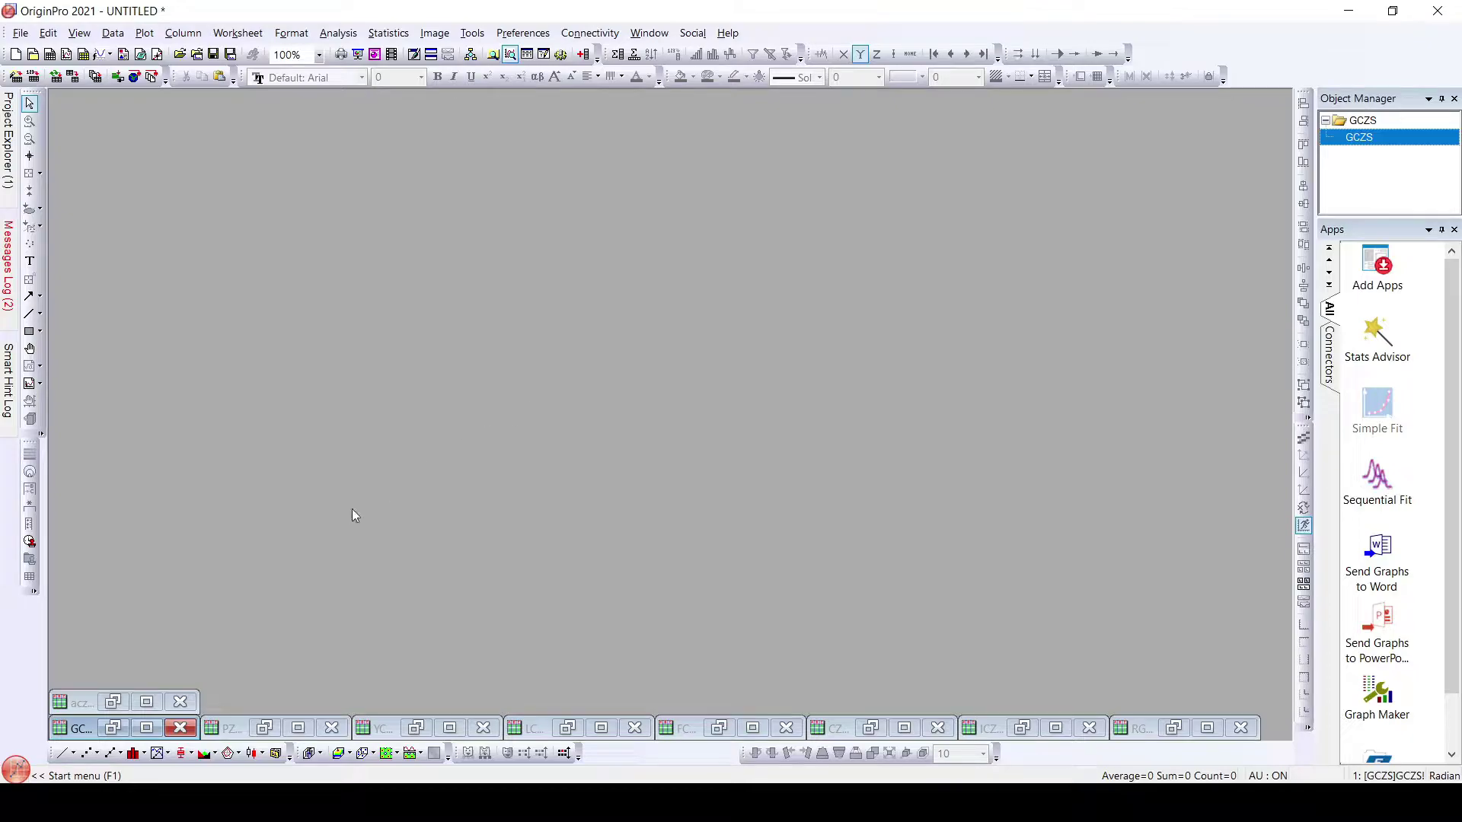
Step: Line-plot aczs columns A and B, maximize Graph1, and open its Y axis dialog
left_click(113, 701)
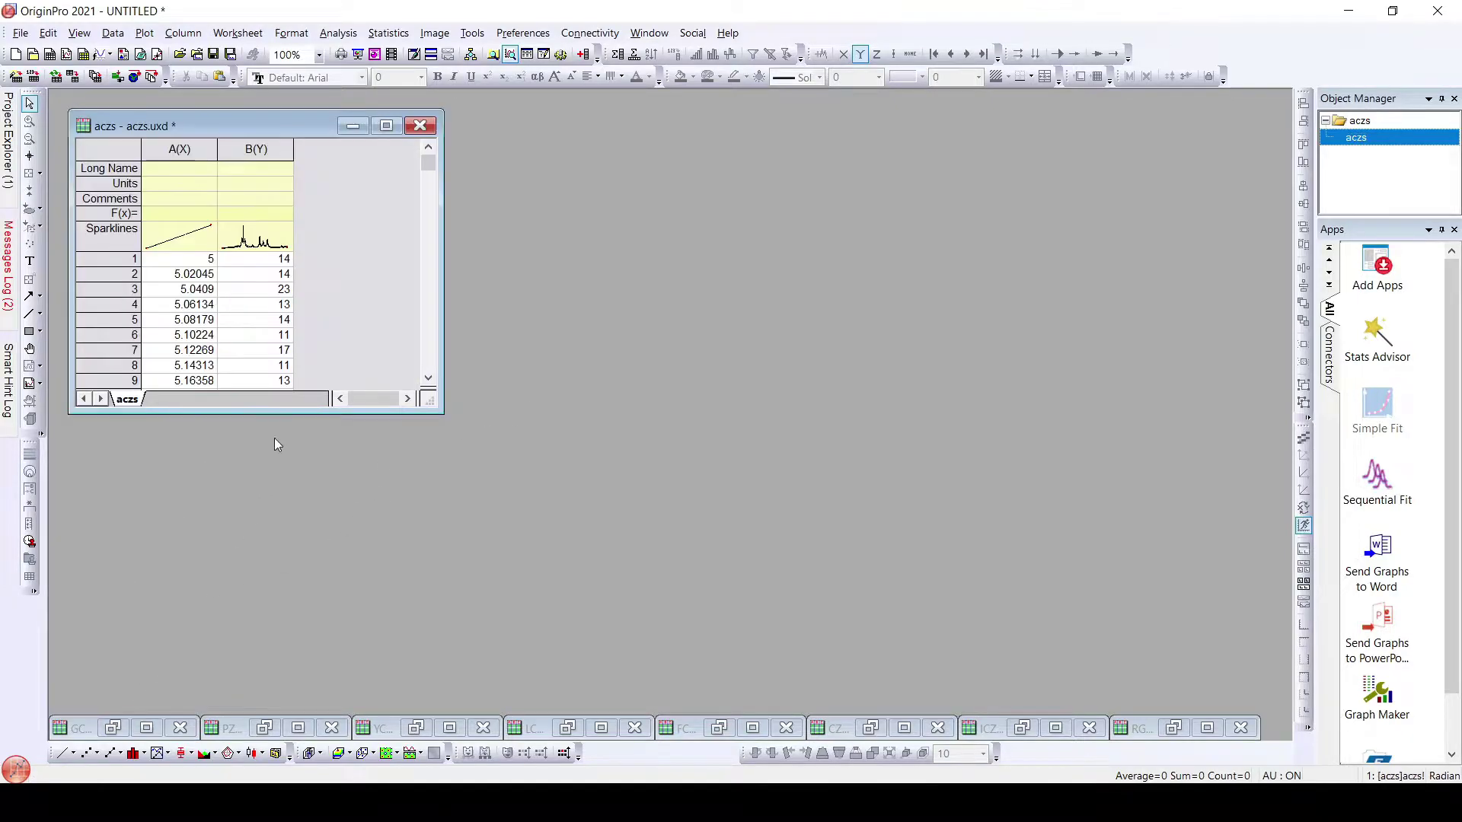
left_click_drag(180, 149, 256, 149)
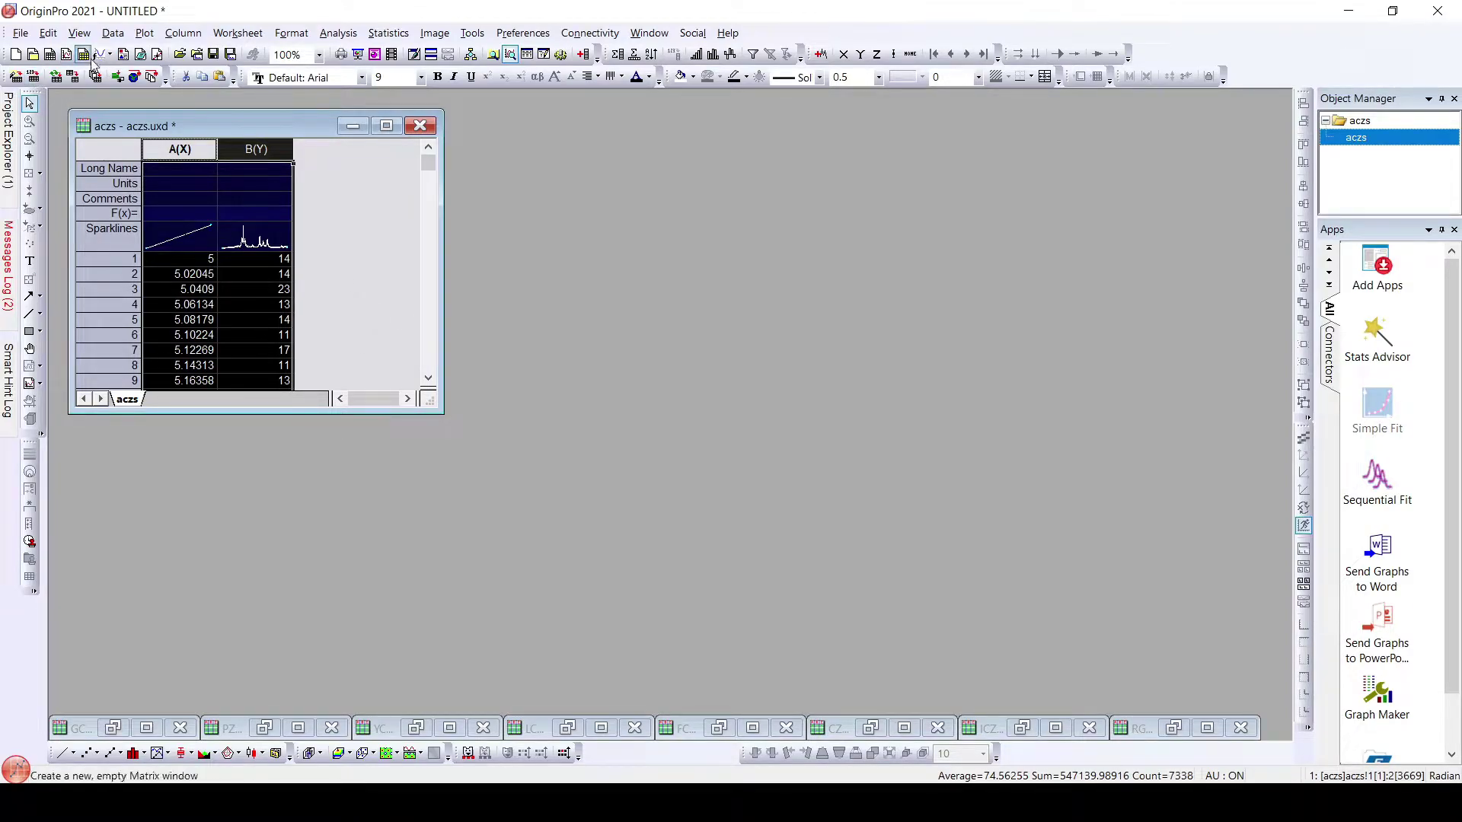
left_click(61, 752)
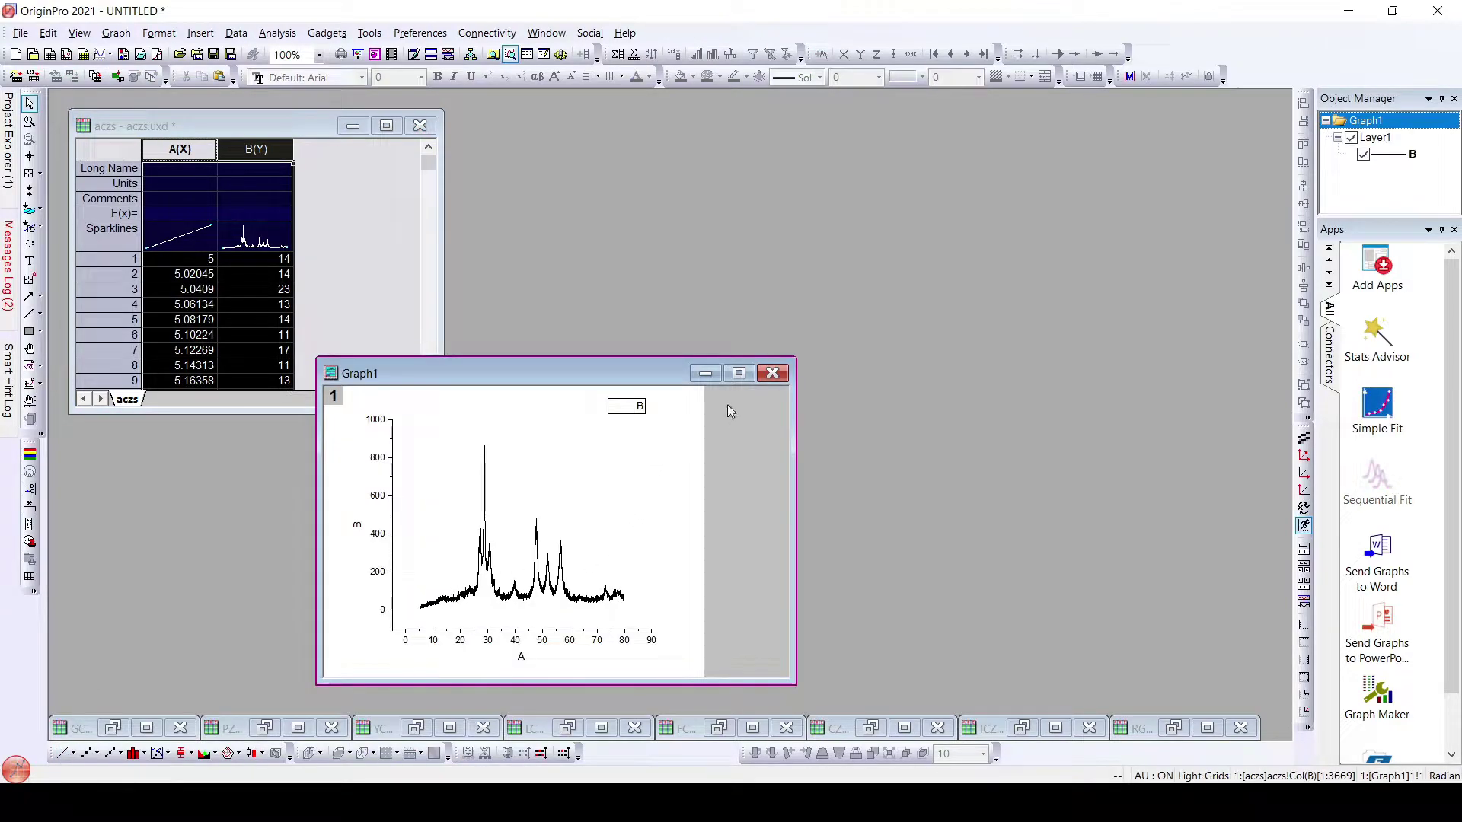
left_click_drag(682, 372, 660, 251)
left_click(713, 255)
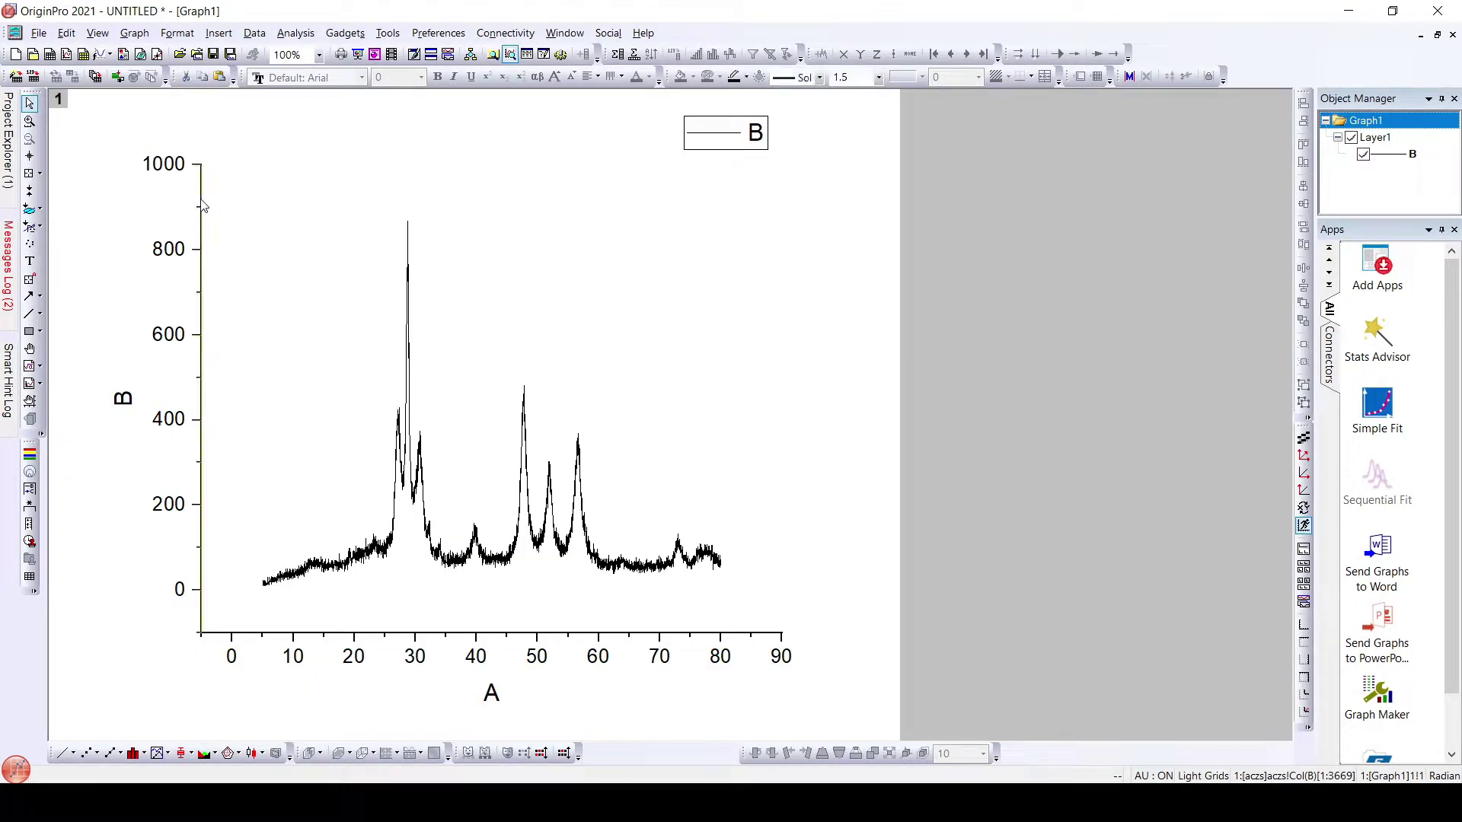
double_click(544, 318)
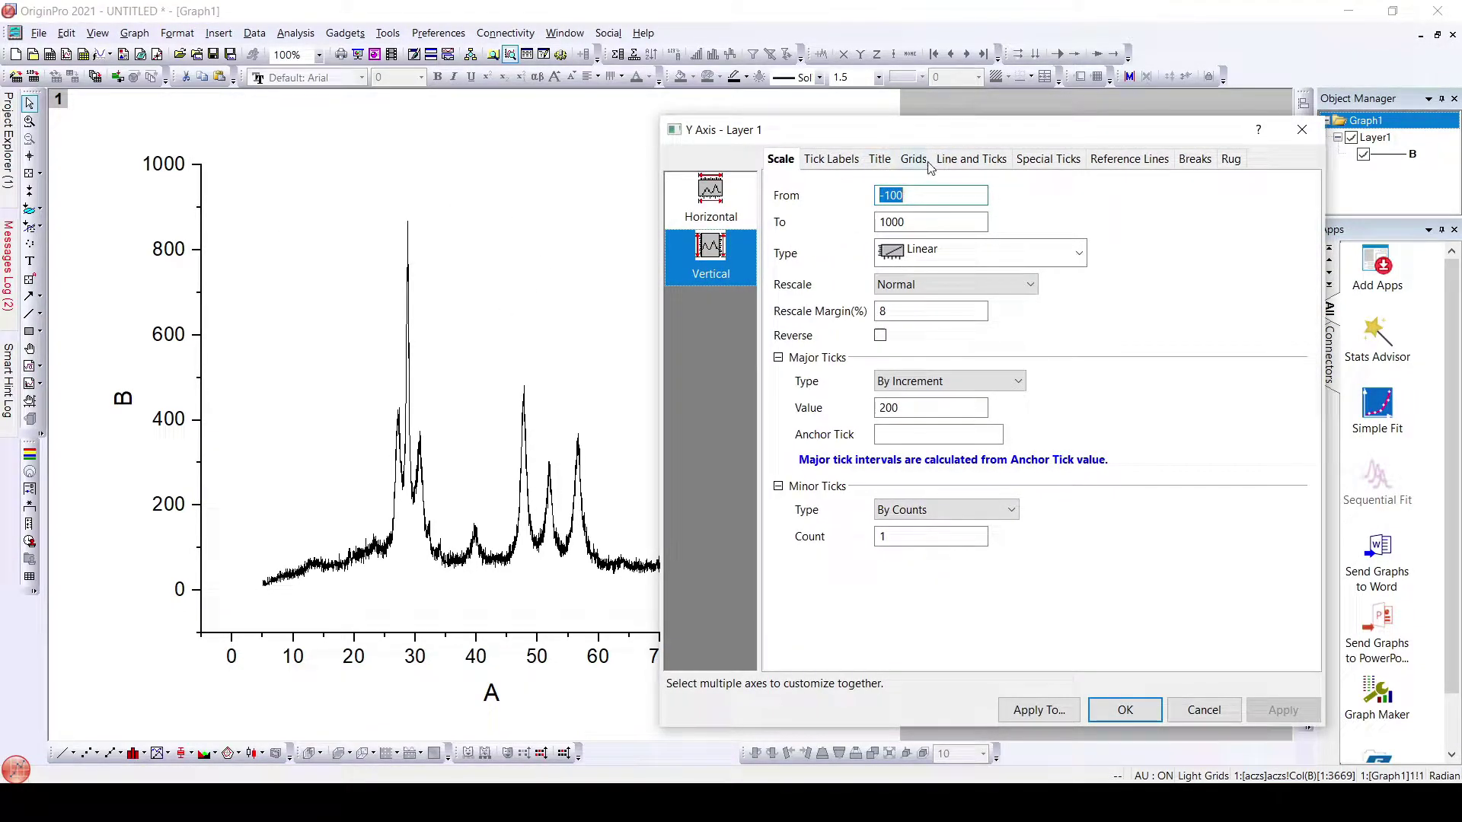
Step: Set the left and bottom axis line thickness to 5 and apply
left_click(972, 158)
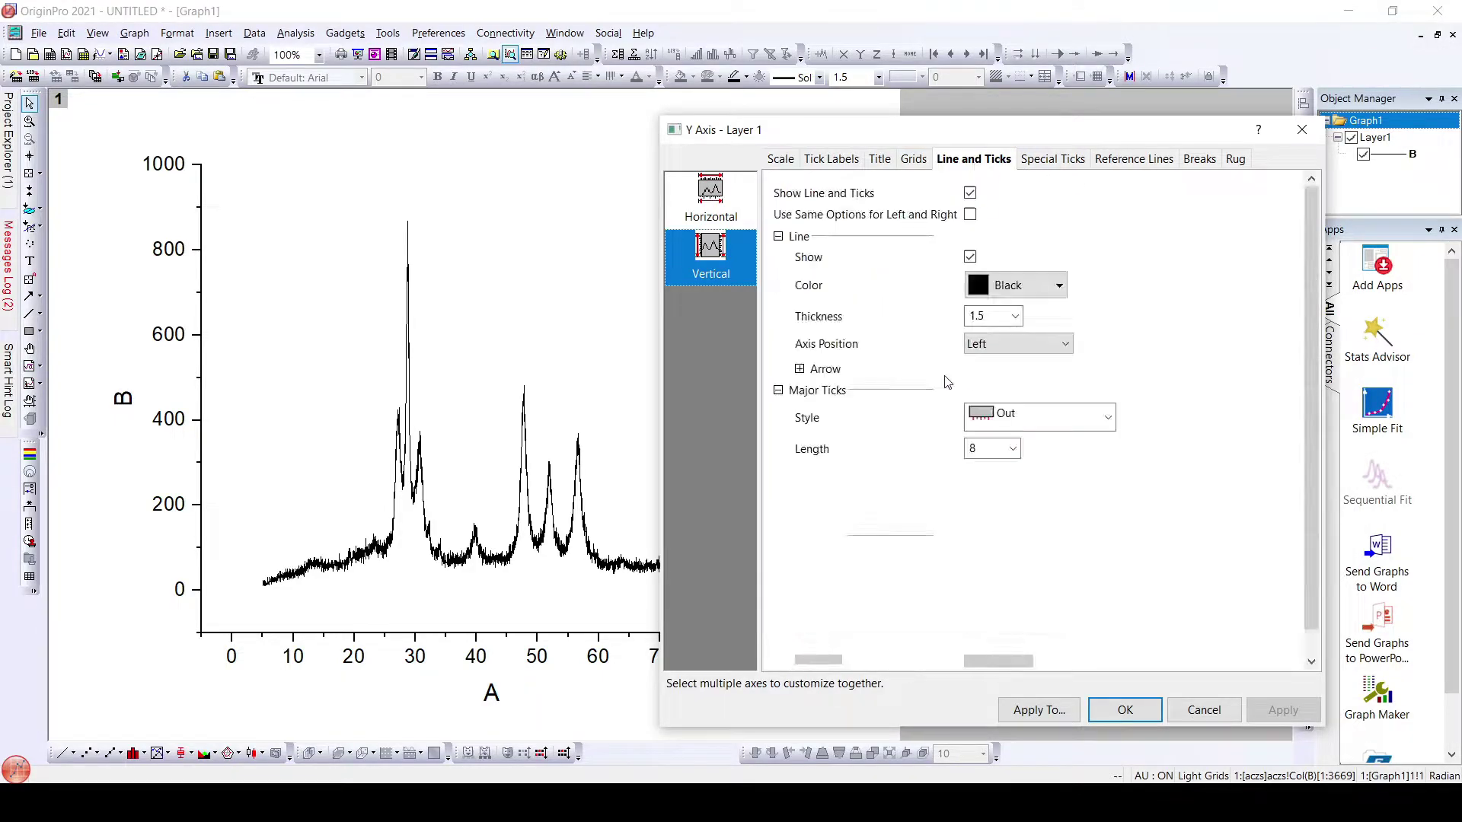
left_click(995, 322)
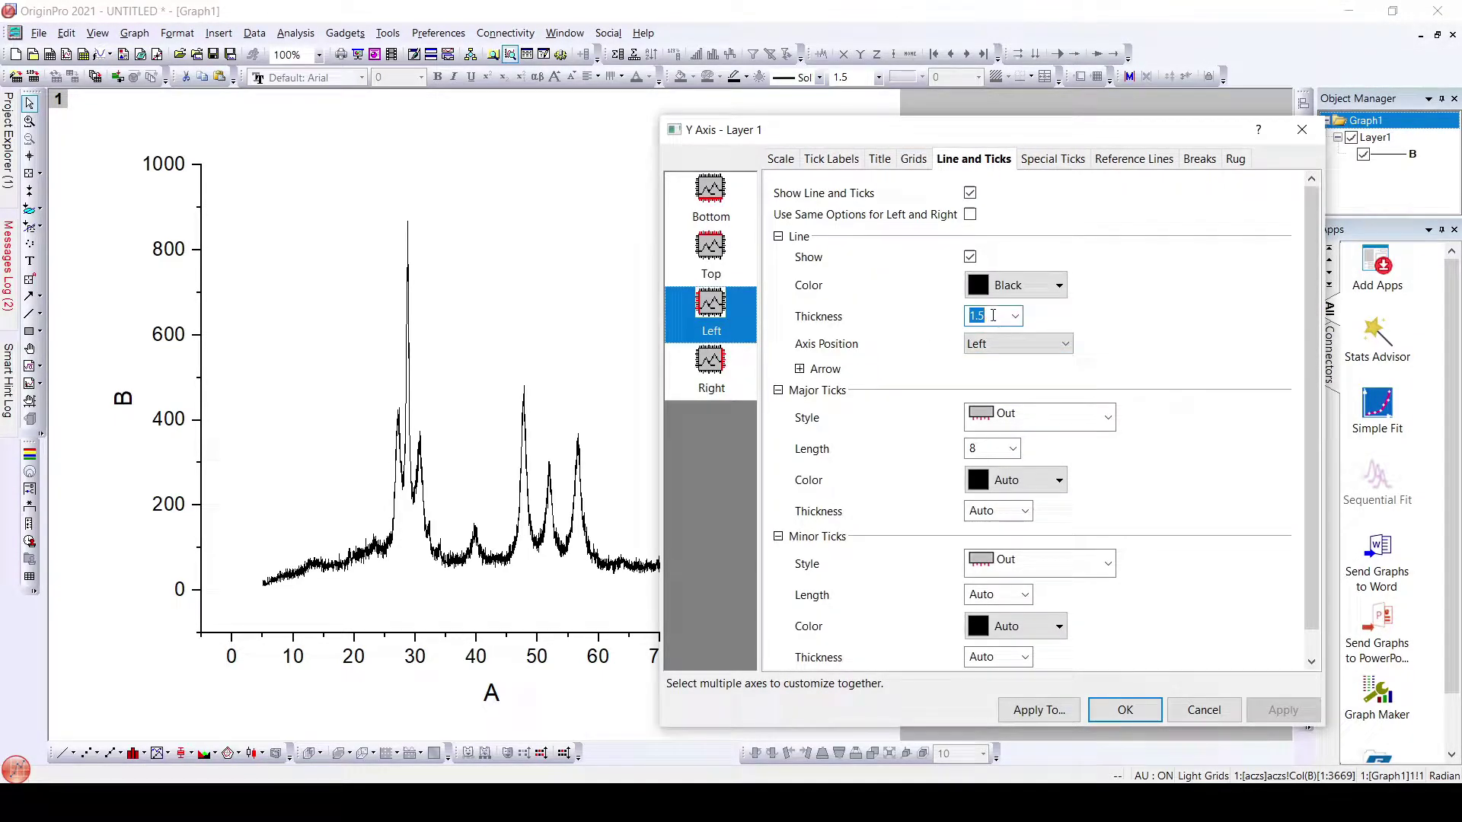
type("5")
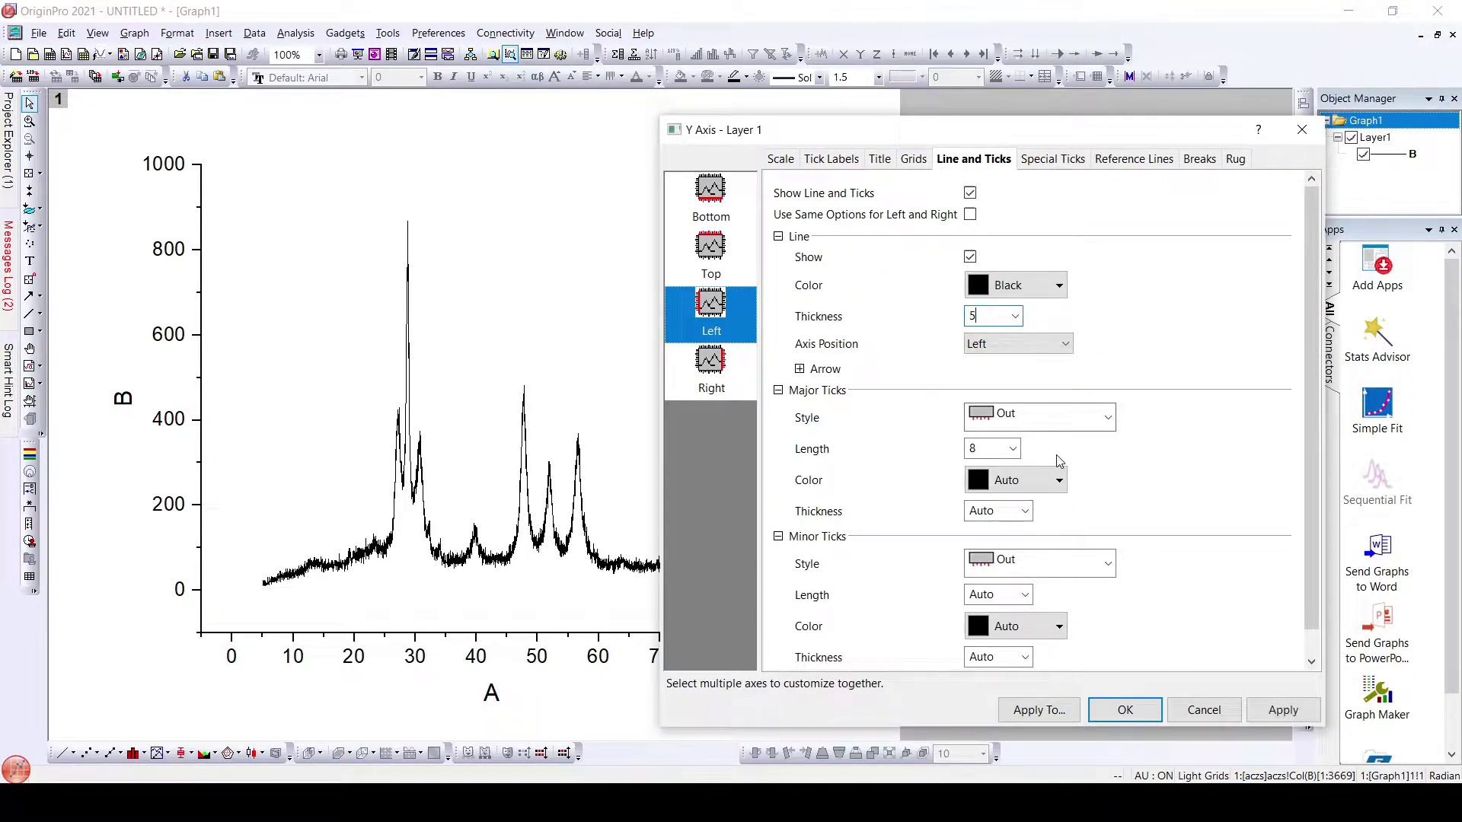
left_click(712, 199)
left_click(1004, 318)
type("5")
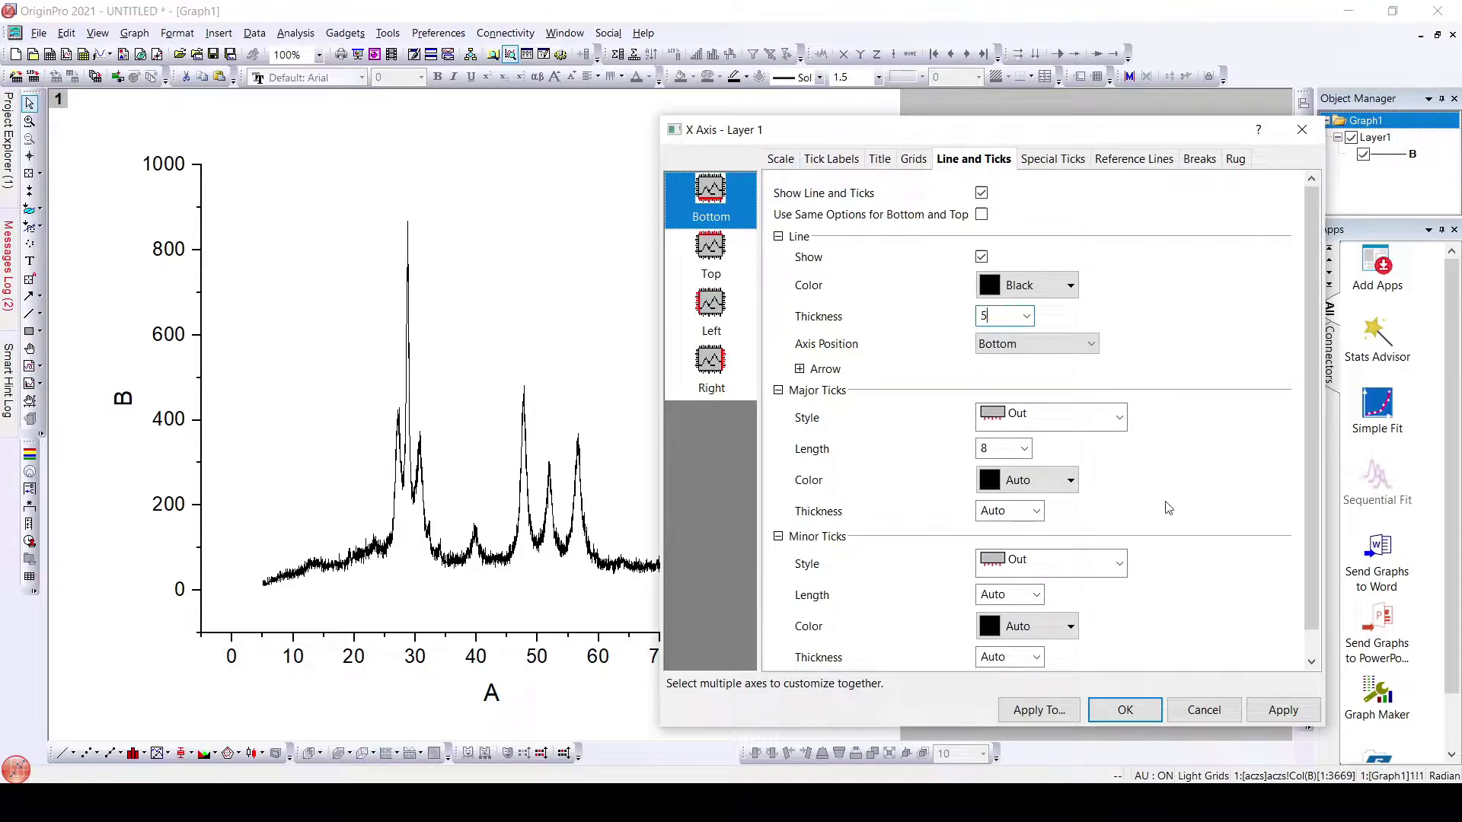
left_click(1287, 708)
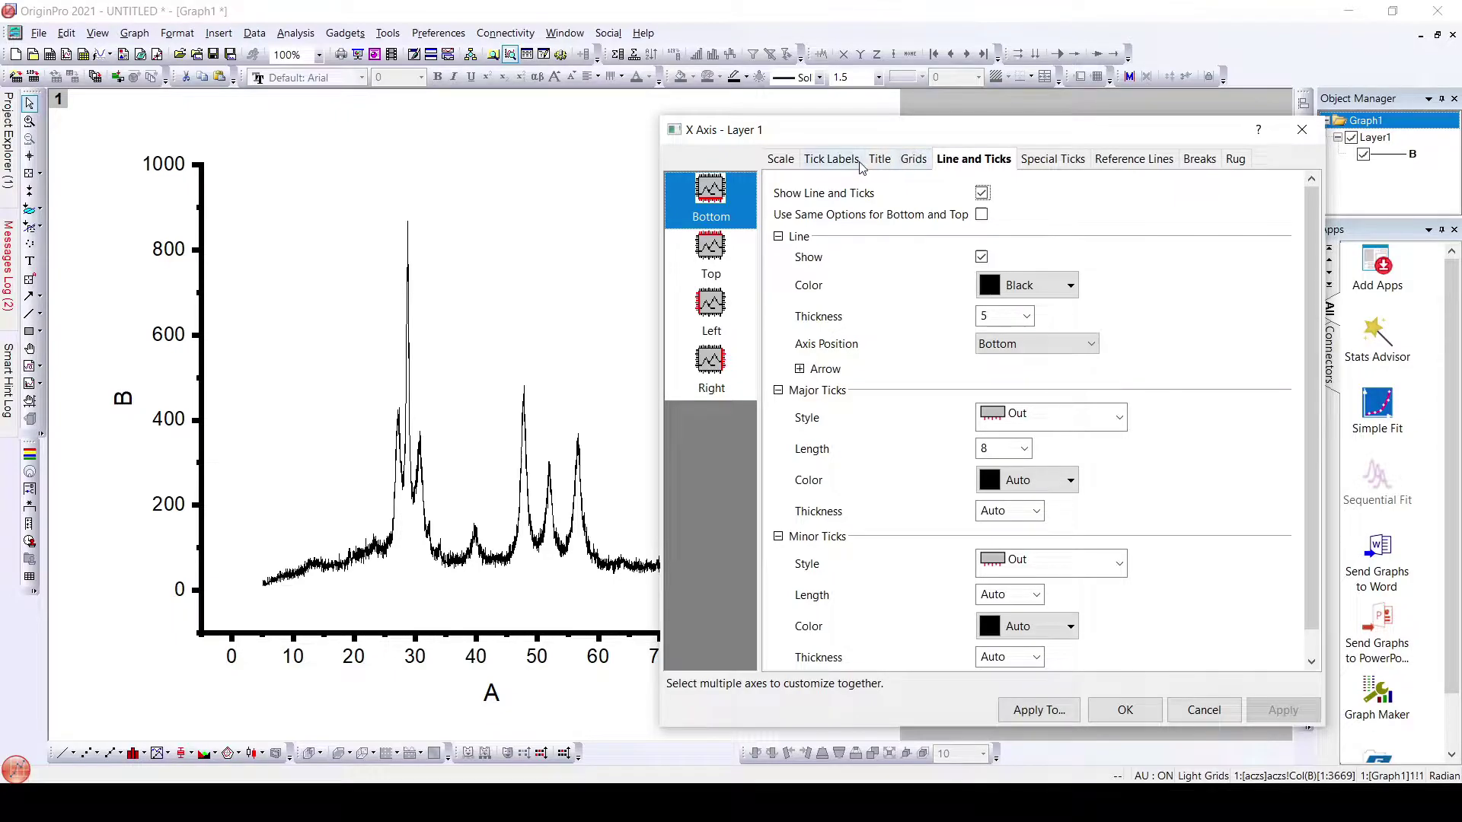
Step: Add opposite axis lines for the bottom and left axes to box the plot, then close the dialog
left_click(914, 158)
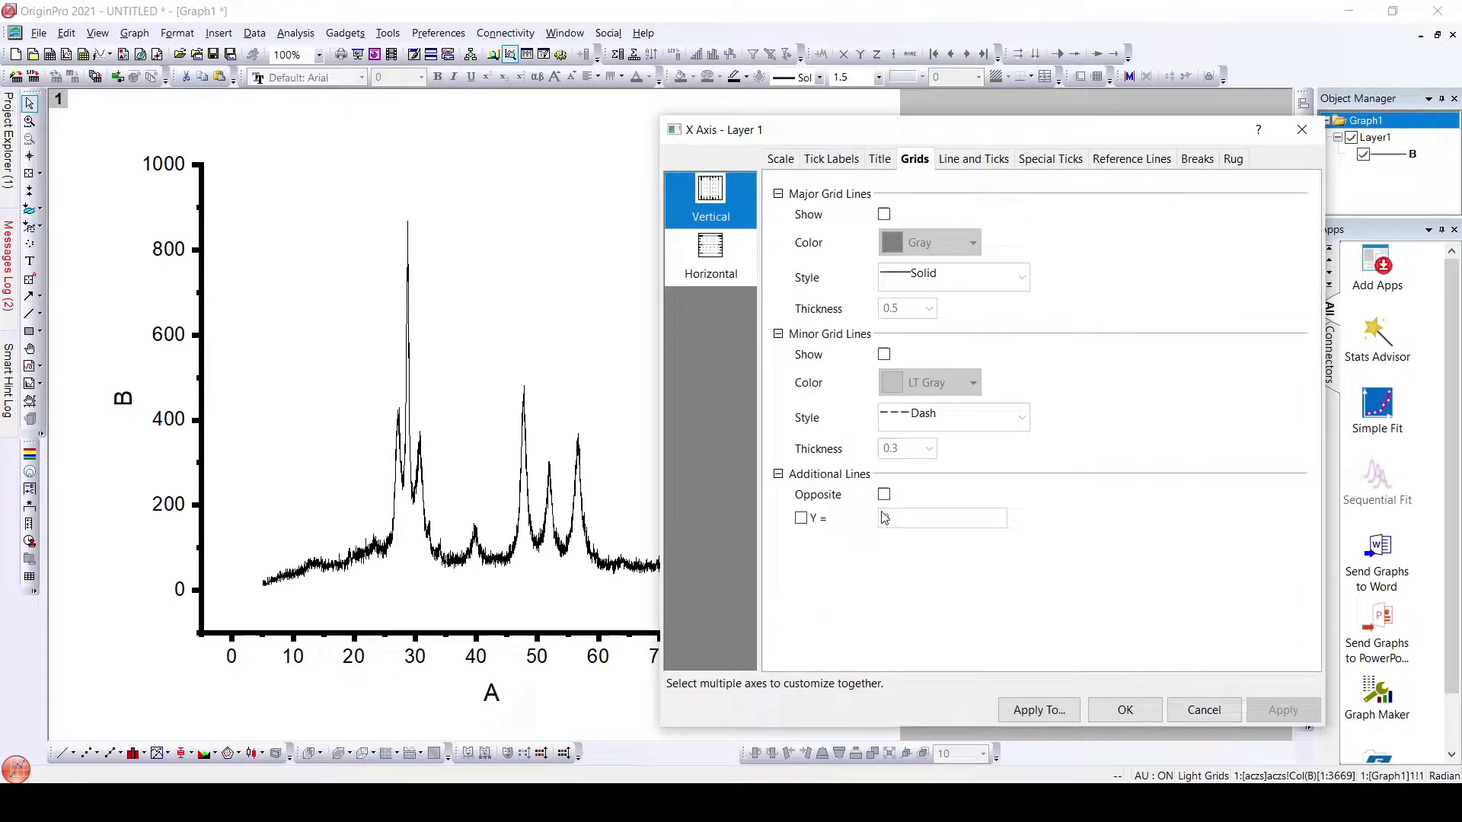
left_click(884, 494)
left_click(711, 255)
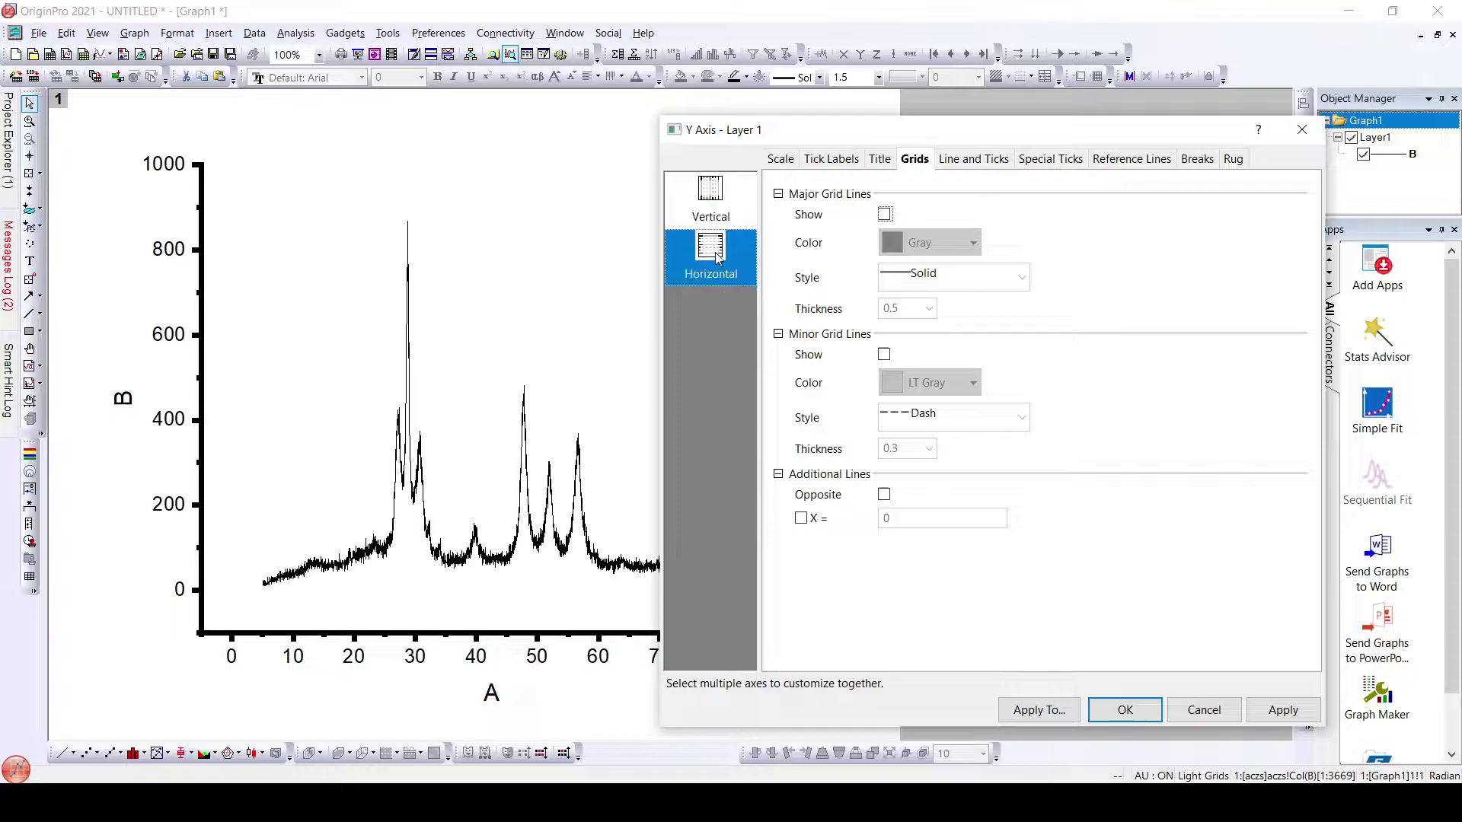
left_click_drag(834, 137, 630, 175)
left_click(676, 531)
left_click(1066, 750)
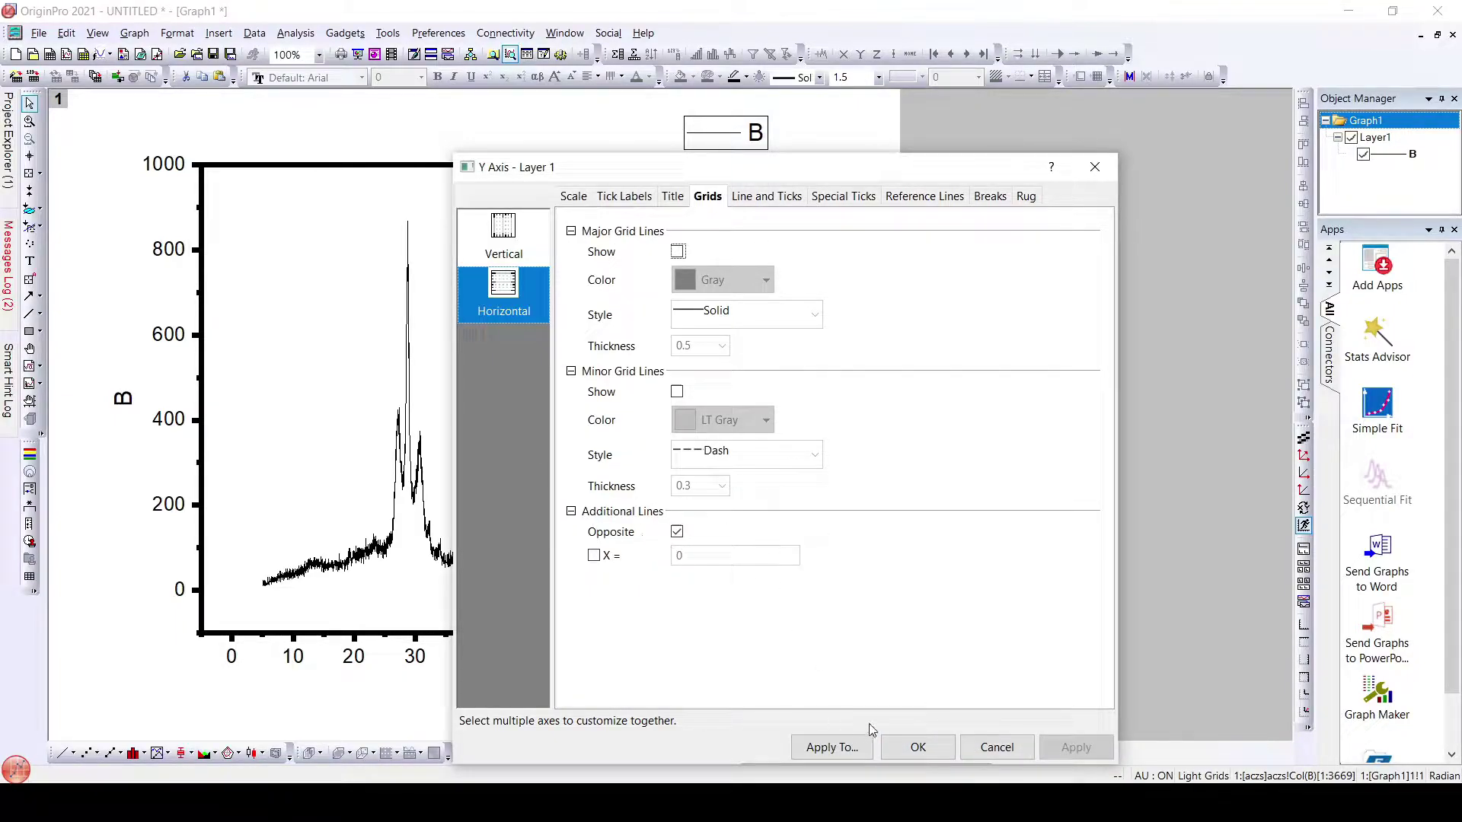
left_click(504, 244)
left_click(503, 303)
left_click_drag(710, 169, 743, 141)
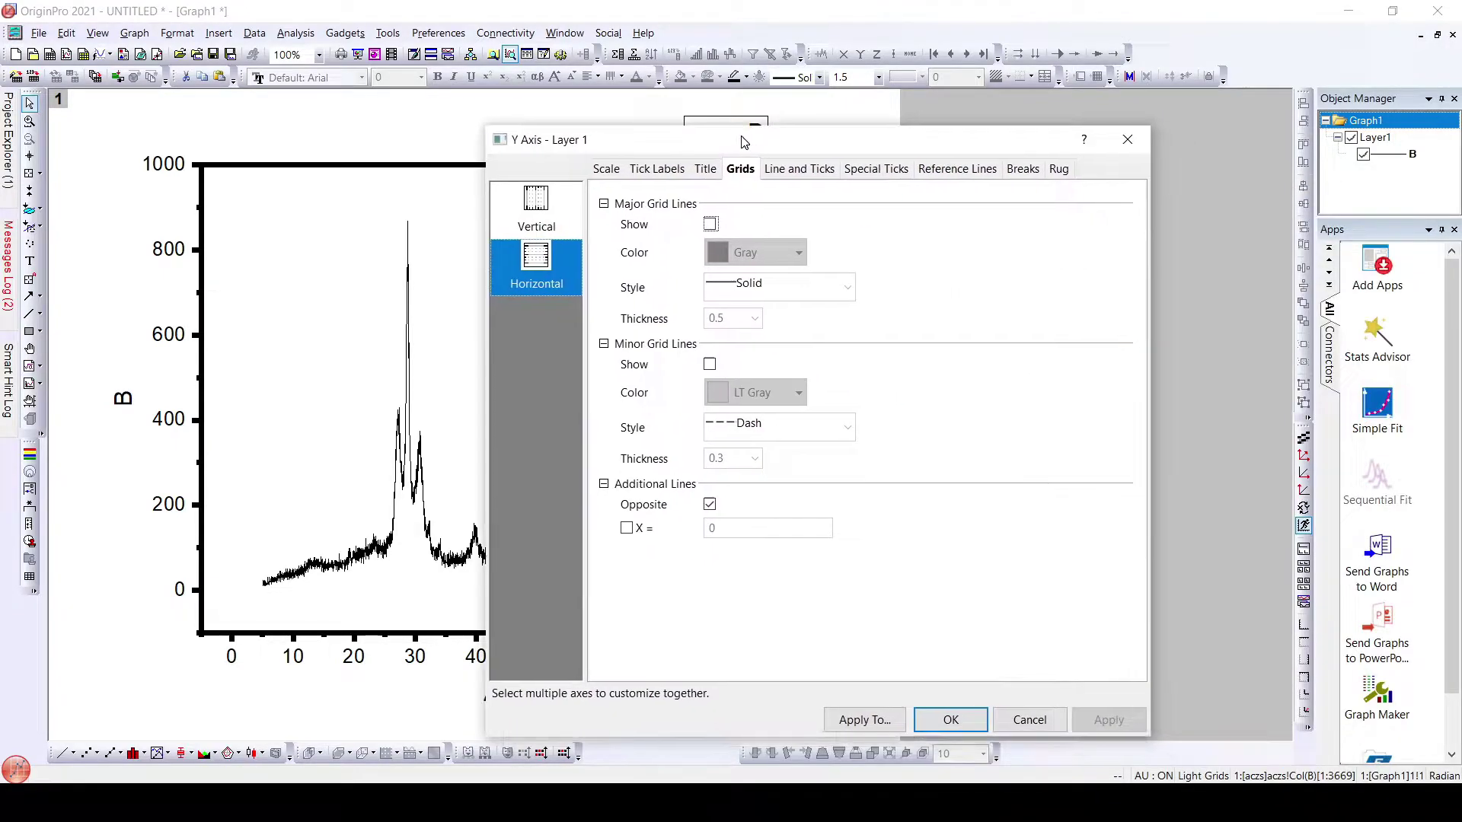
left_click(950, 719)
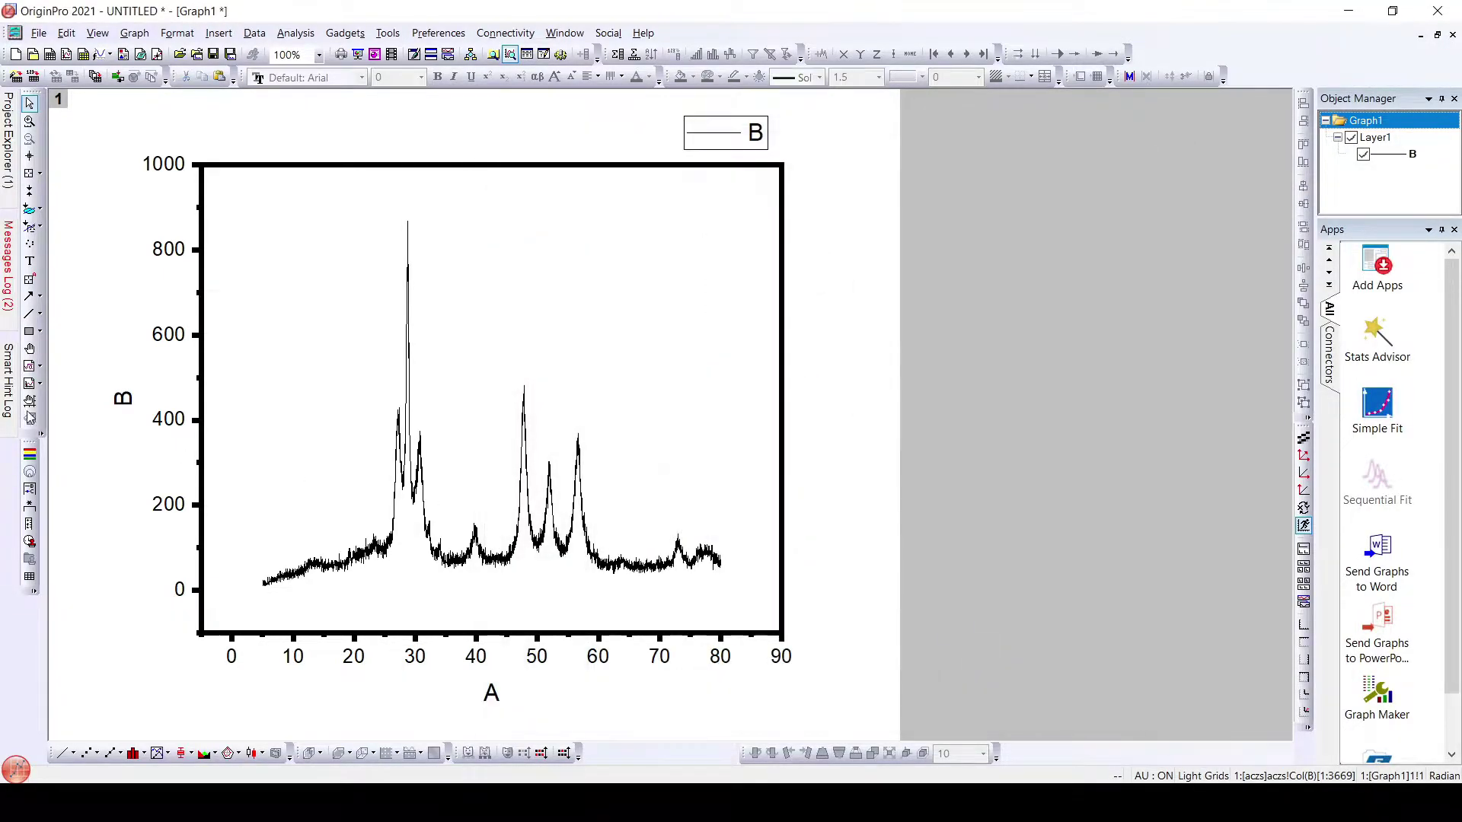
Step: Make the Y axis tick labels bold Times New Roman at size 24
double_click(201, 351)
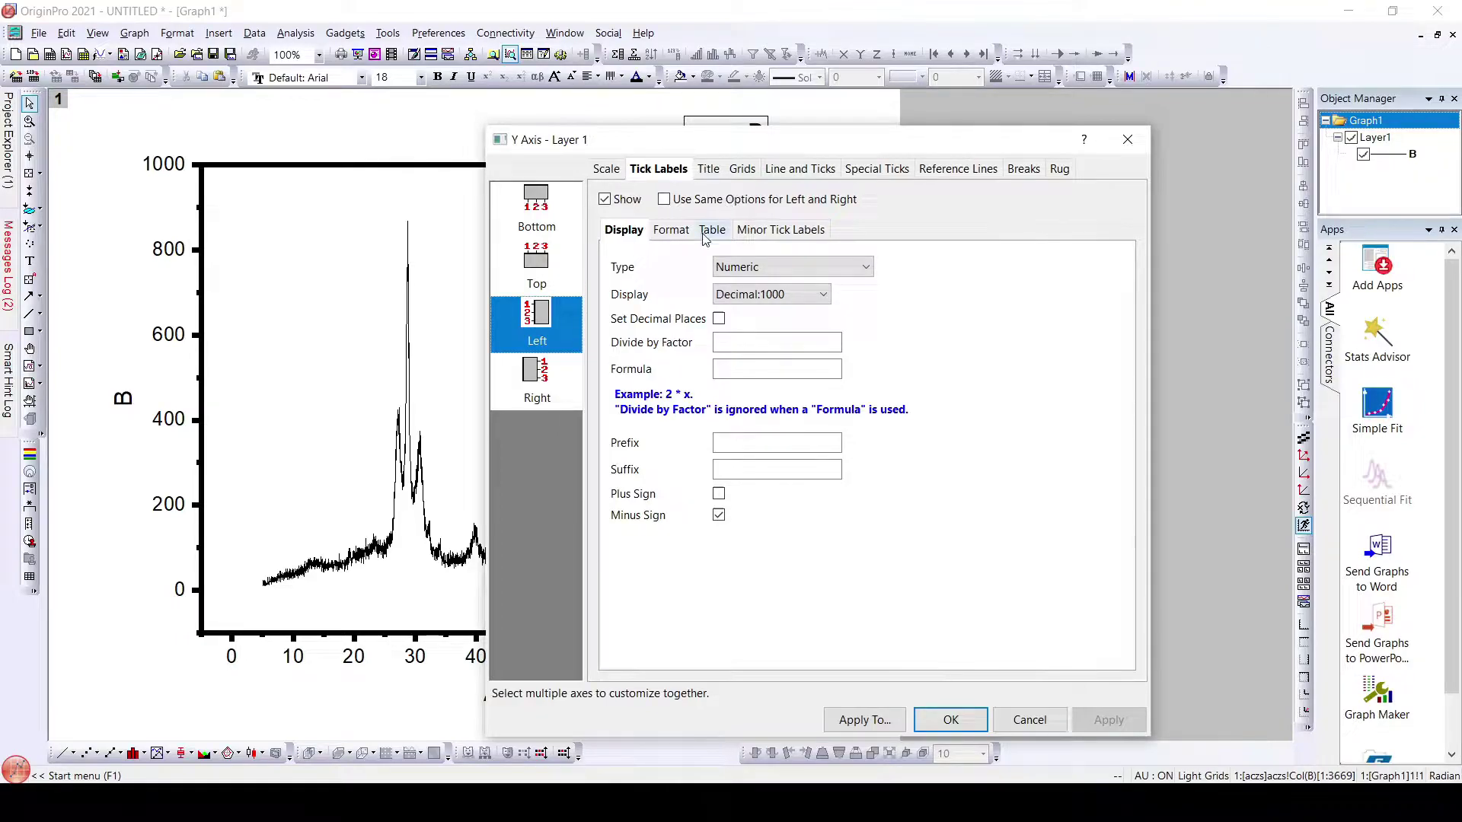
left_click(676, 232)
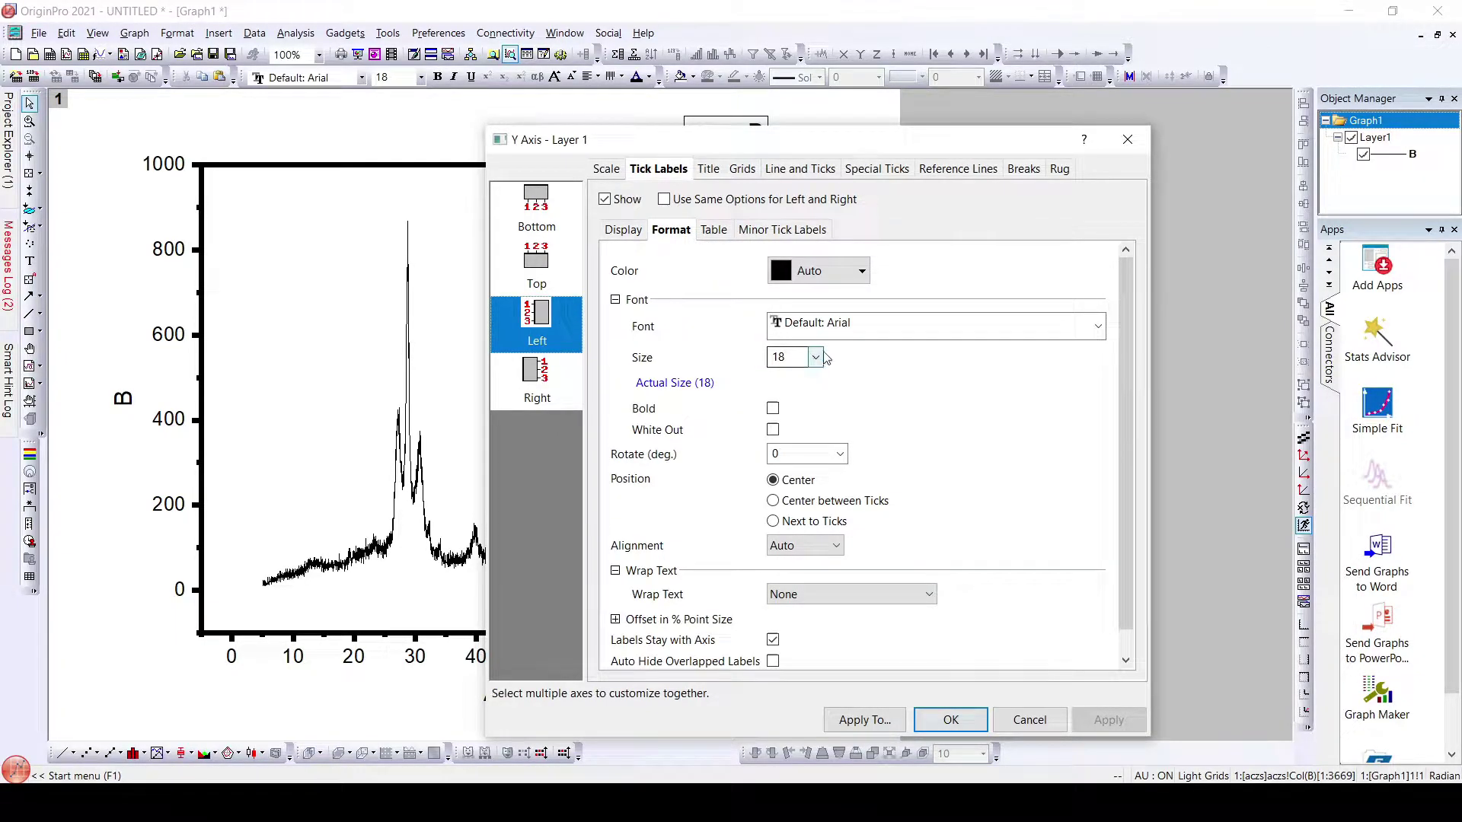
left_click(842, 326)
scroll(868, 327, "down", 15)
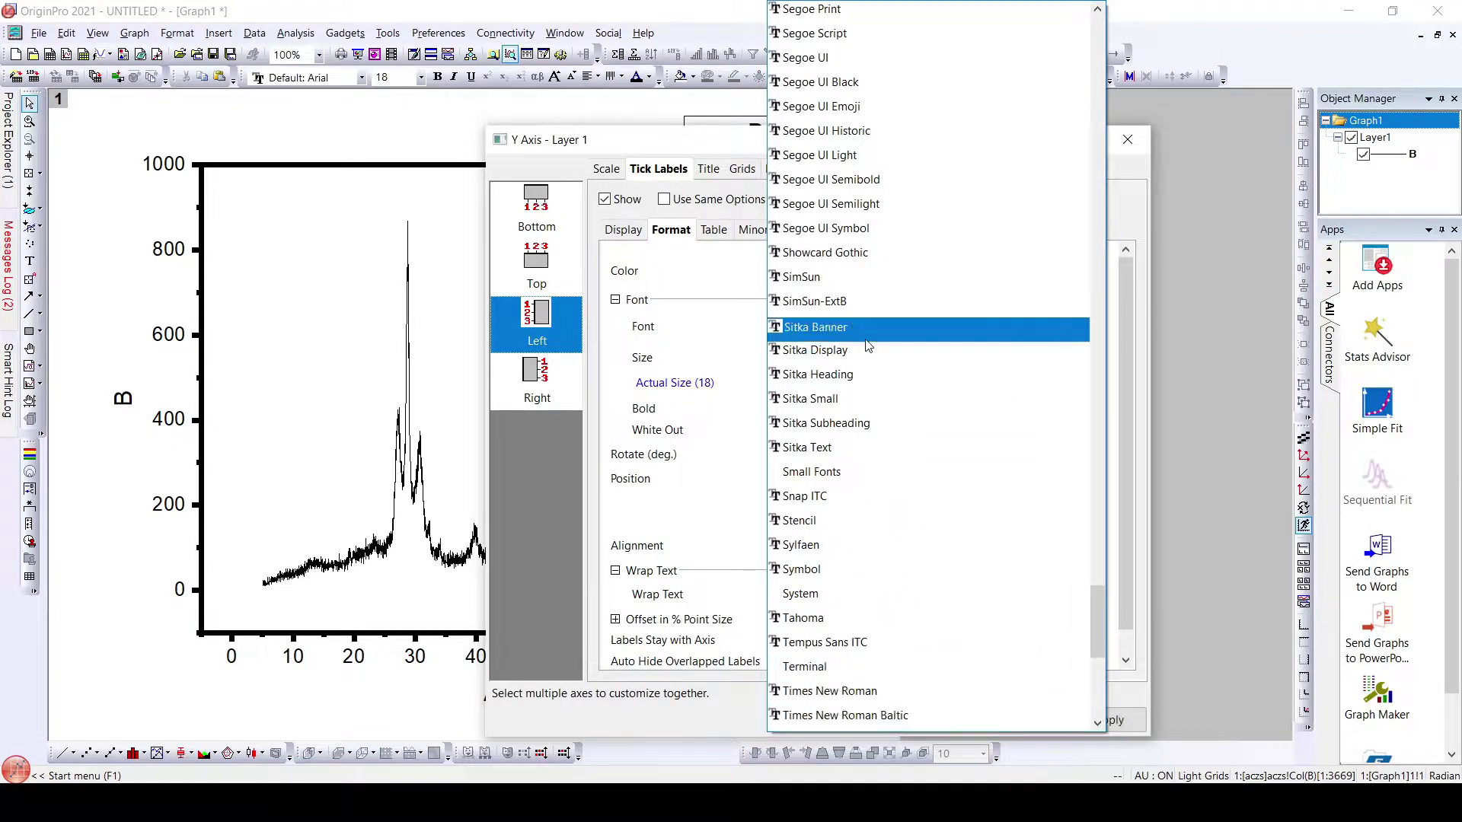
left_click(906, 693)
left_click(774, 409)
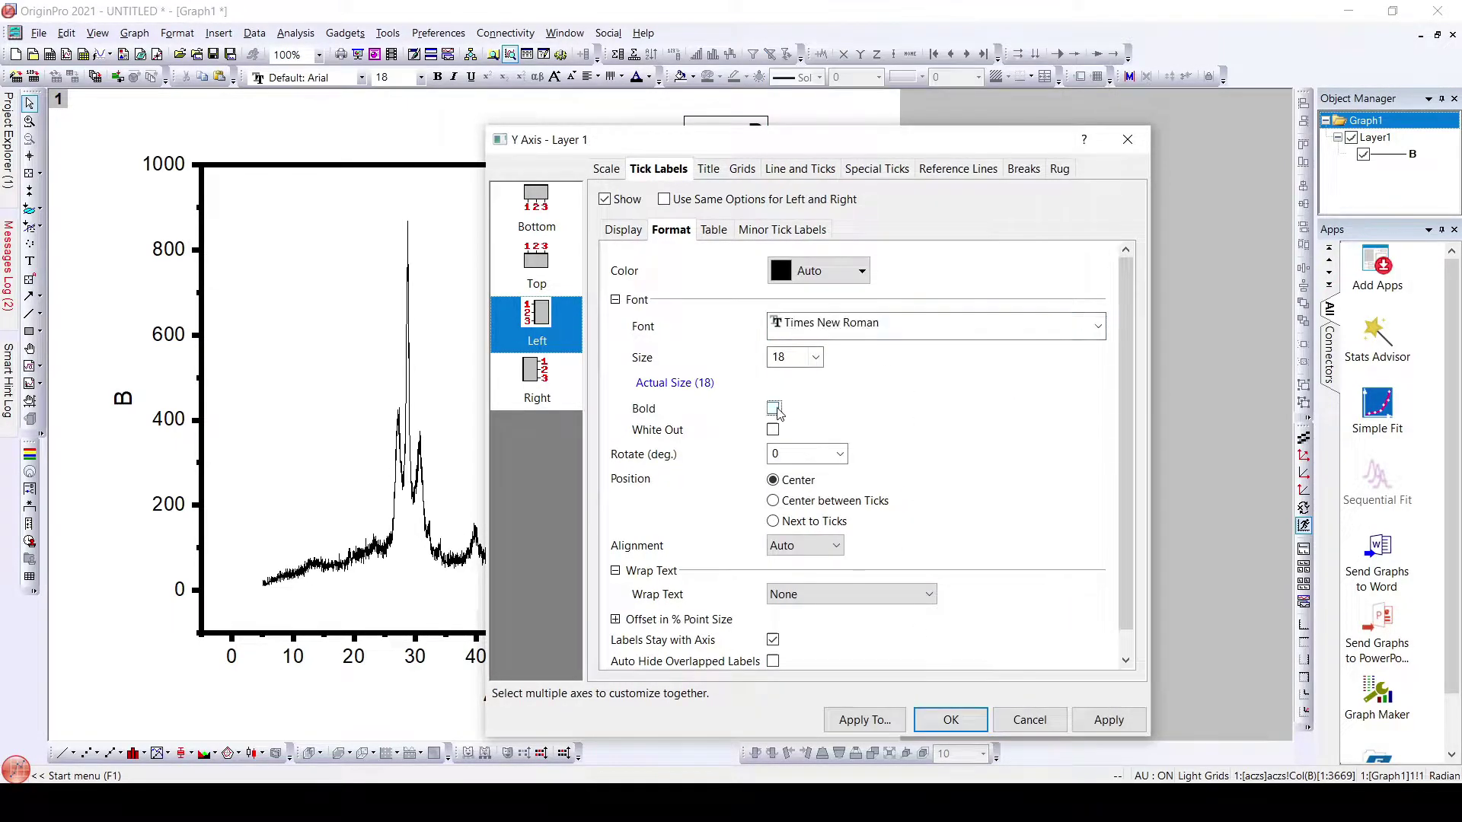
left_click(815, 357)
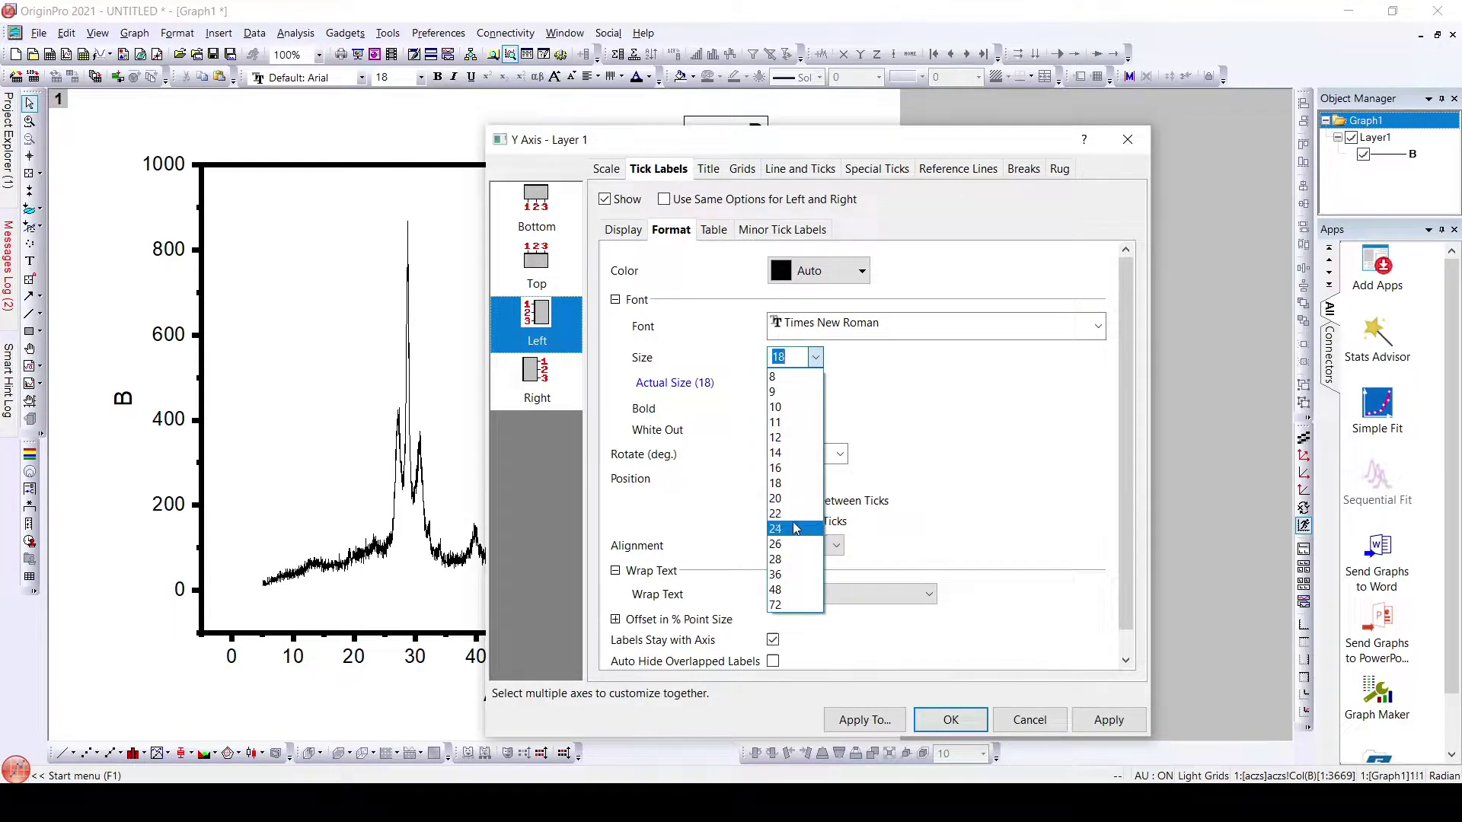
left_click(794, 529)
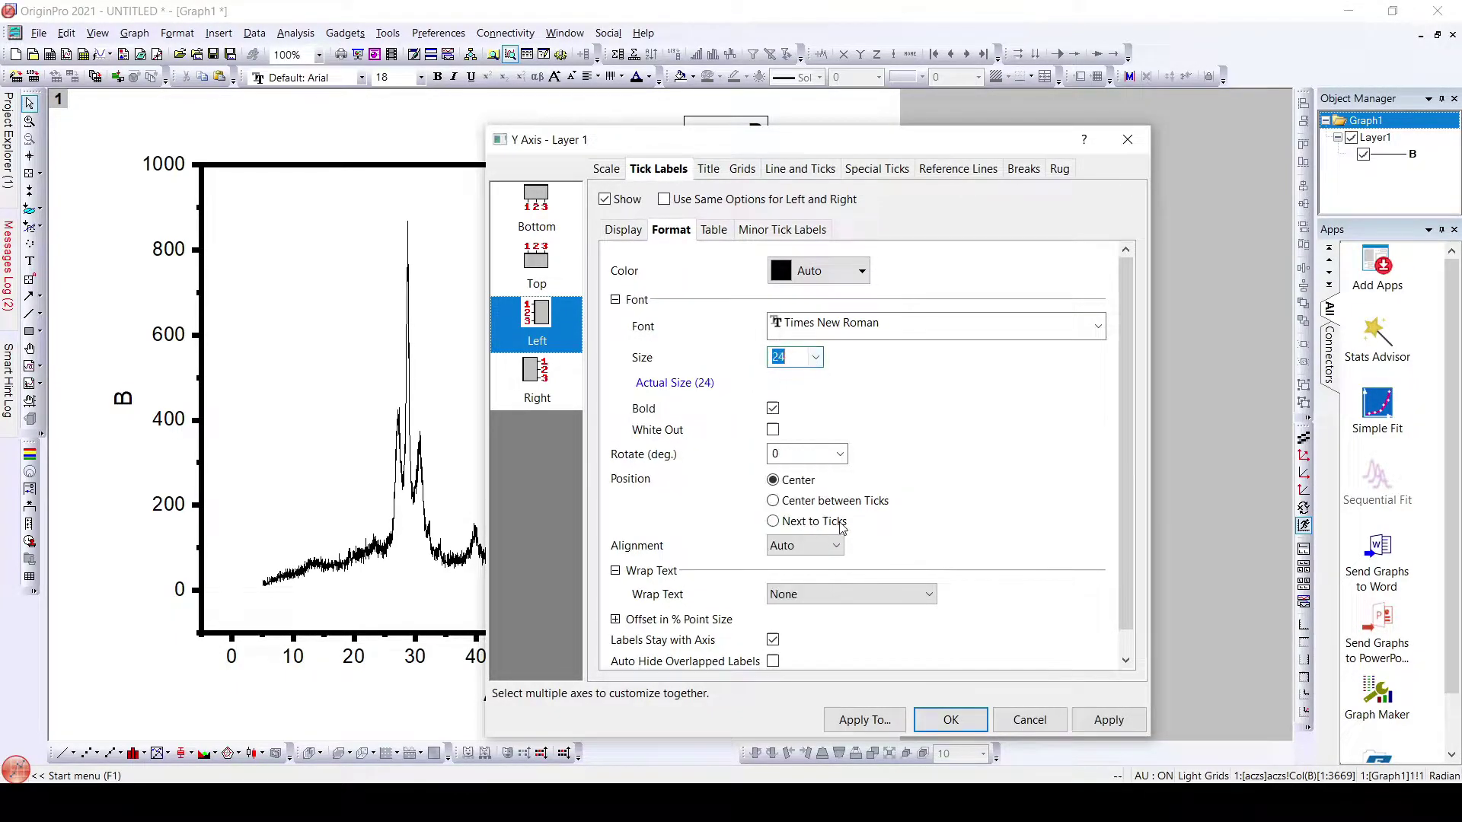
left_click(1108, 719)
Step: Make the X axis tick labels bold Times New Roman at size 24 too
left_click(537, 221)
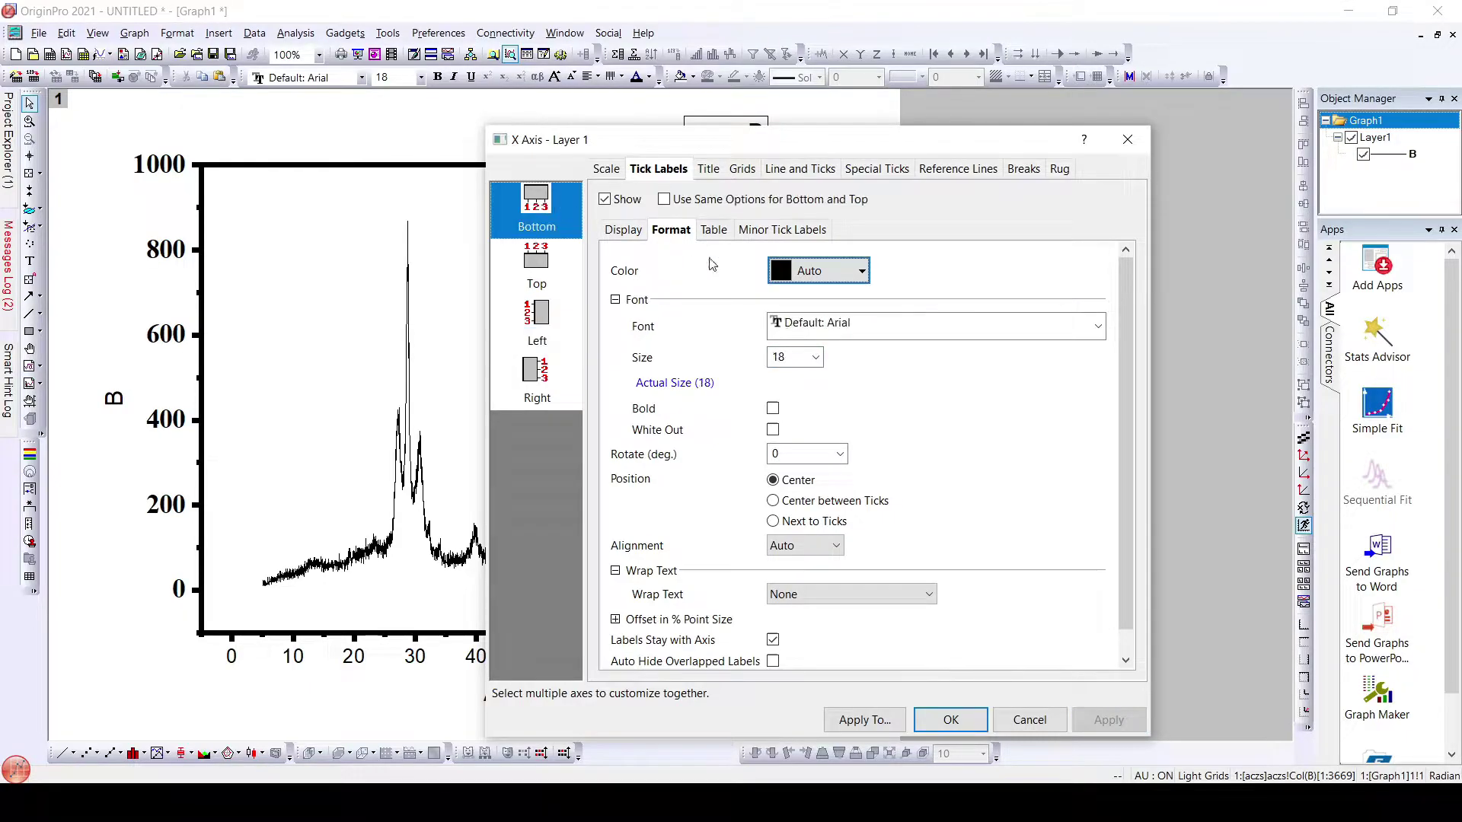
left_click(882, 326)
key("t")
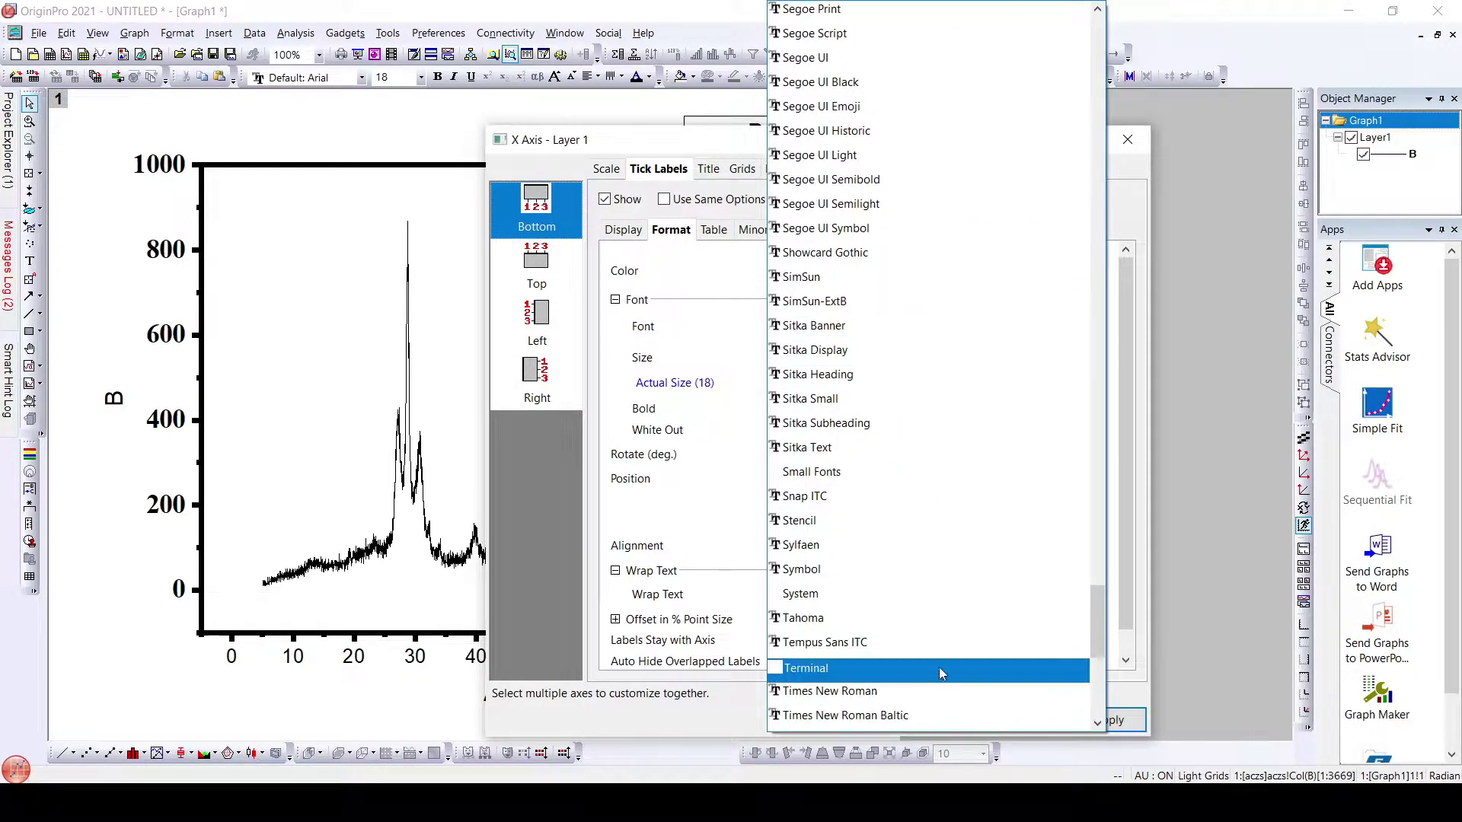
left_click(938, 669)
left_click(815, 357)
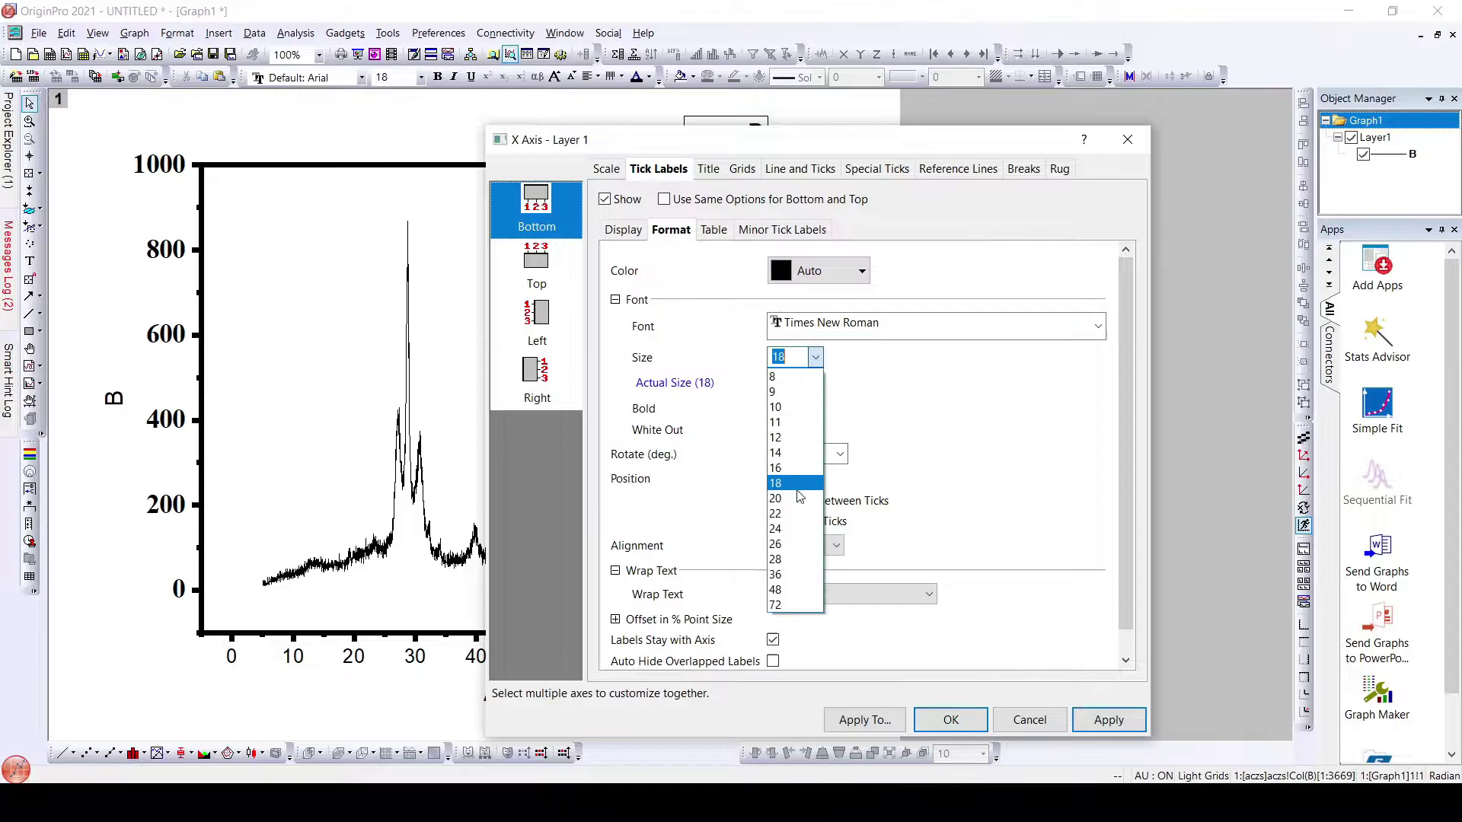
left_click(797, 515)
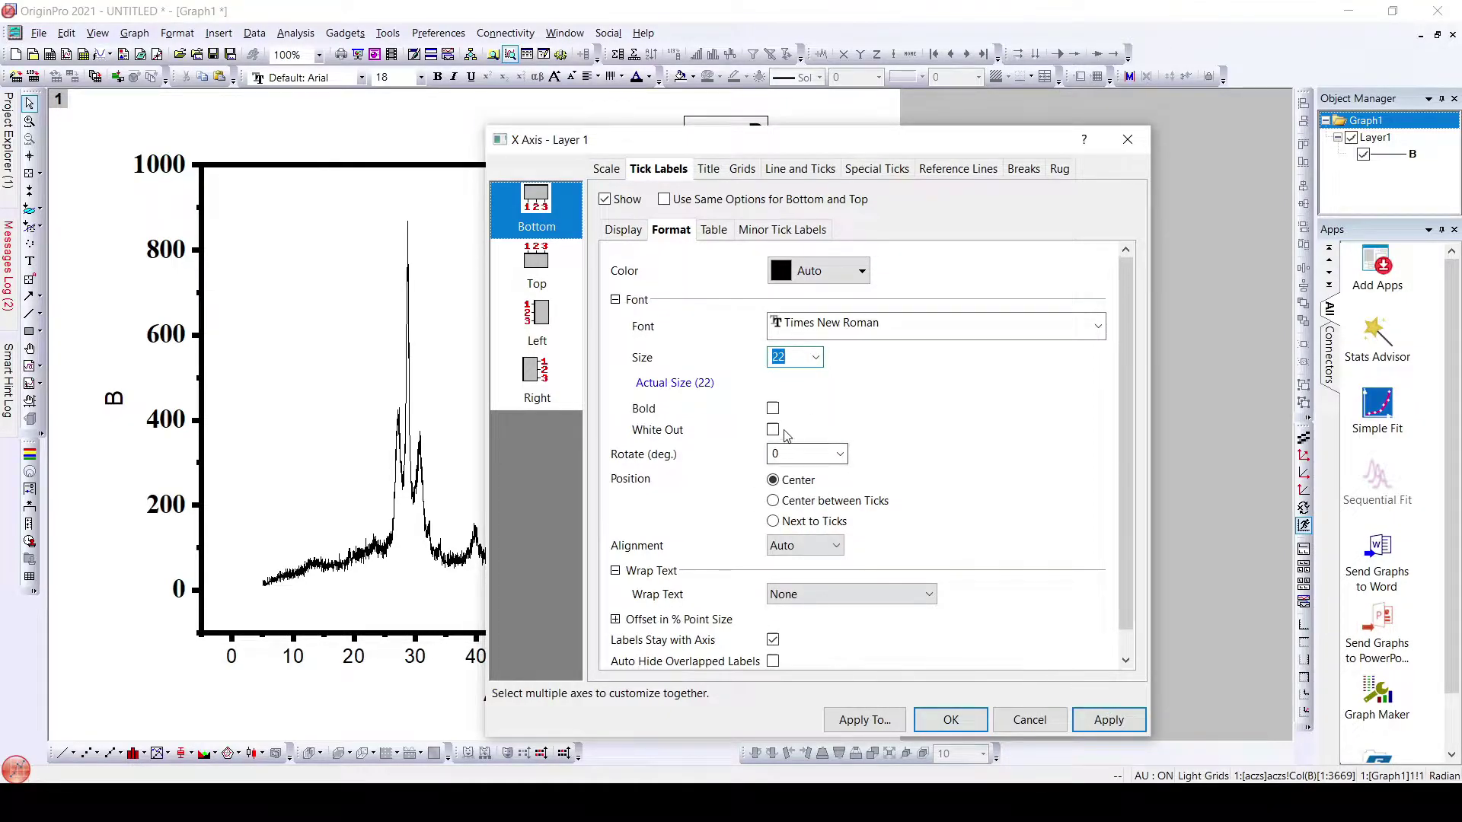
left_click(816, 357)
left_click(795, 528)
left_click(1108, 719)
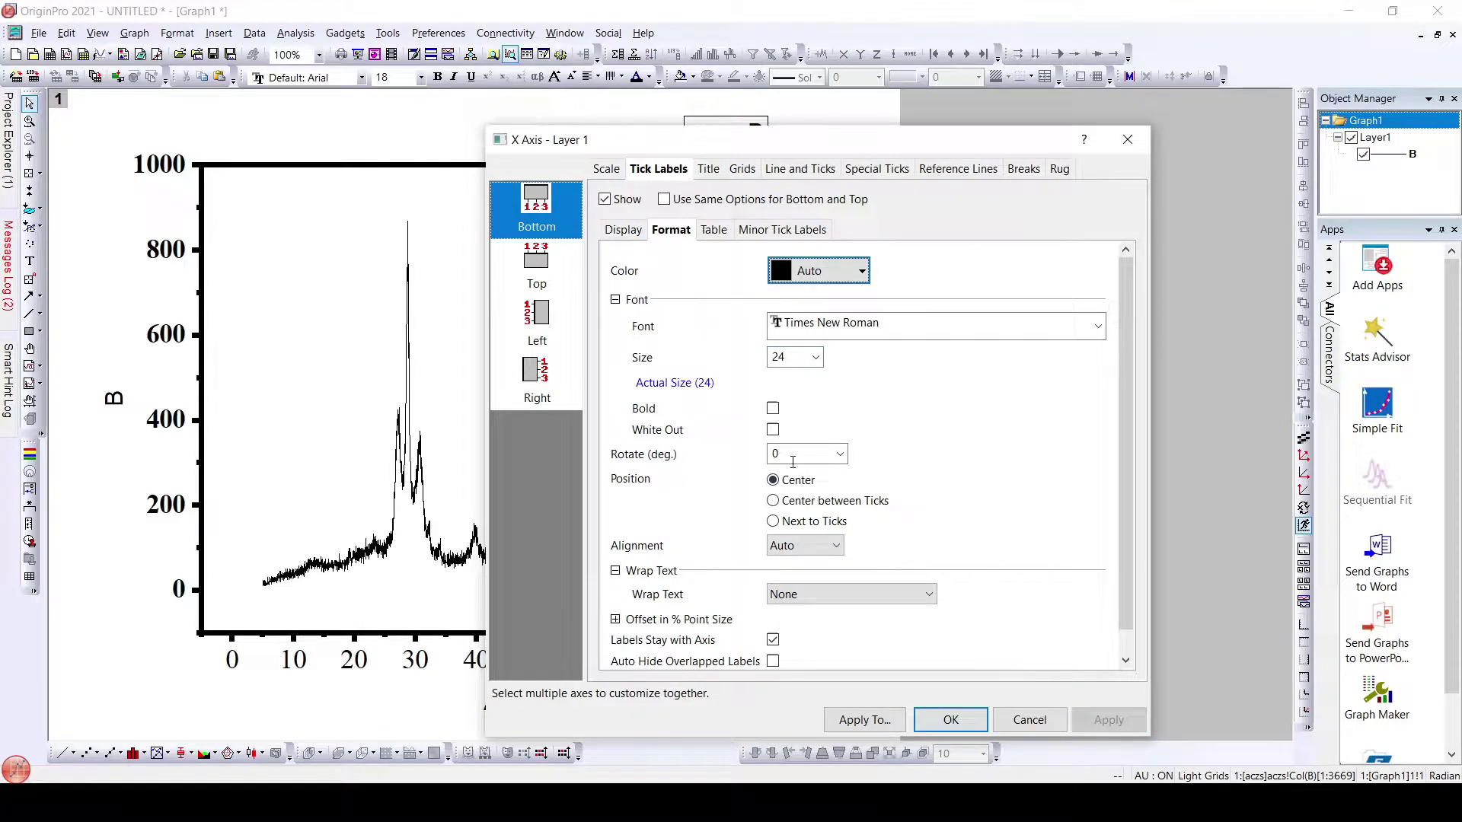
left_click(773, 409)
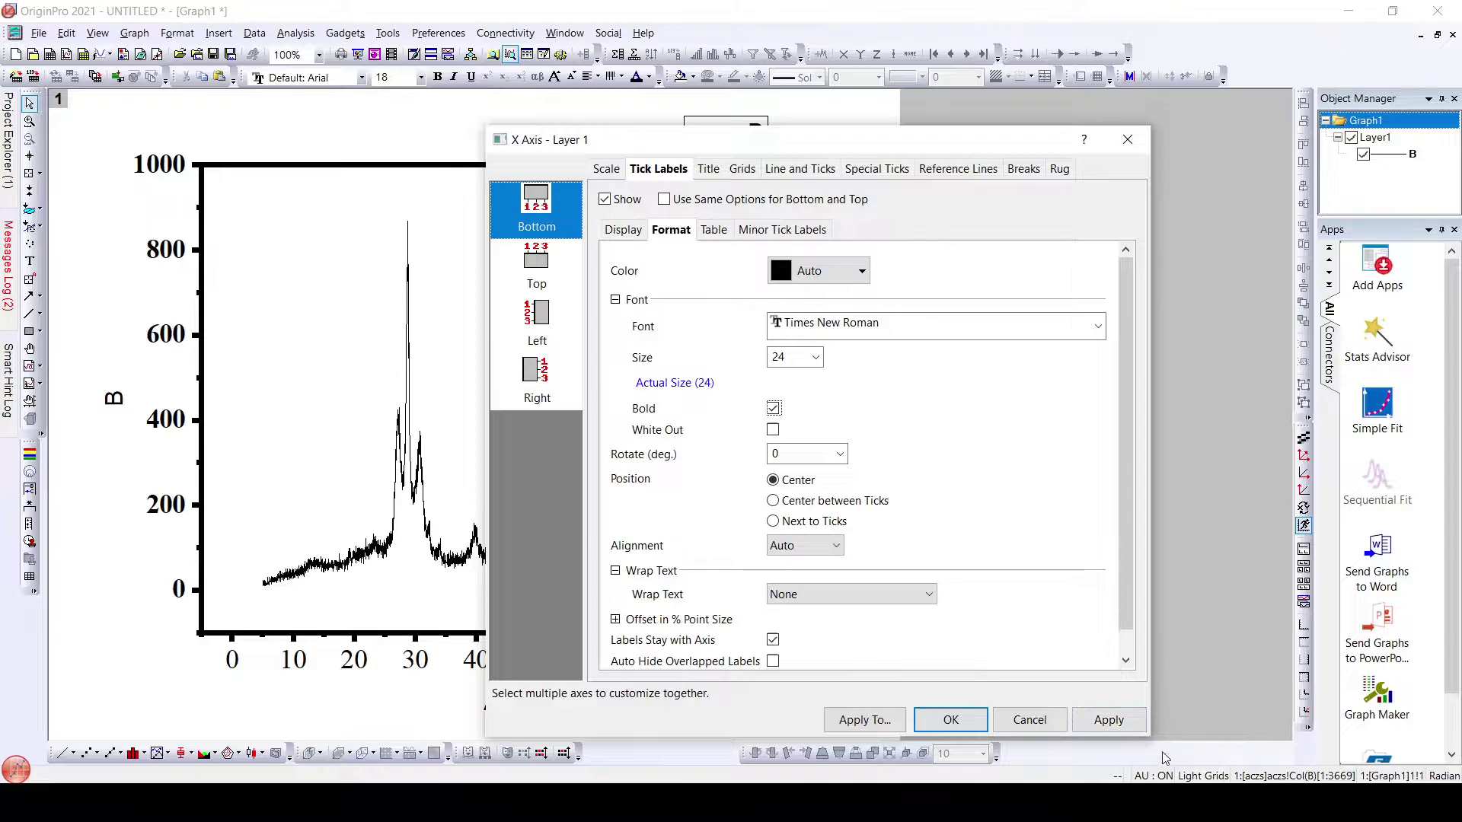
left_click(1127, 723)
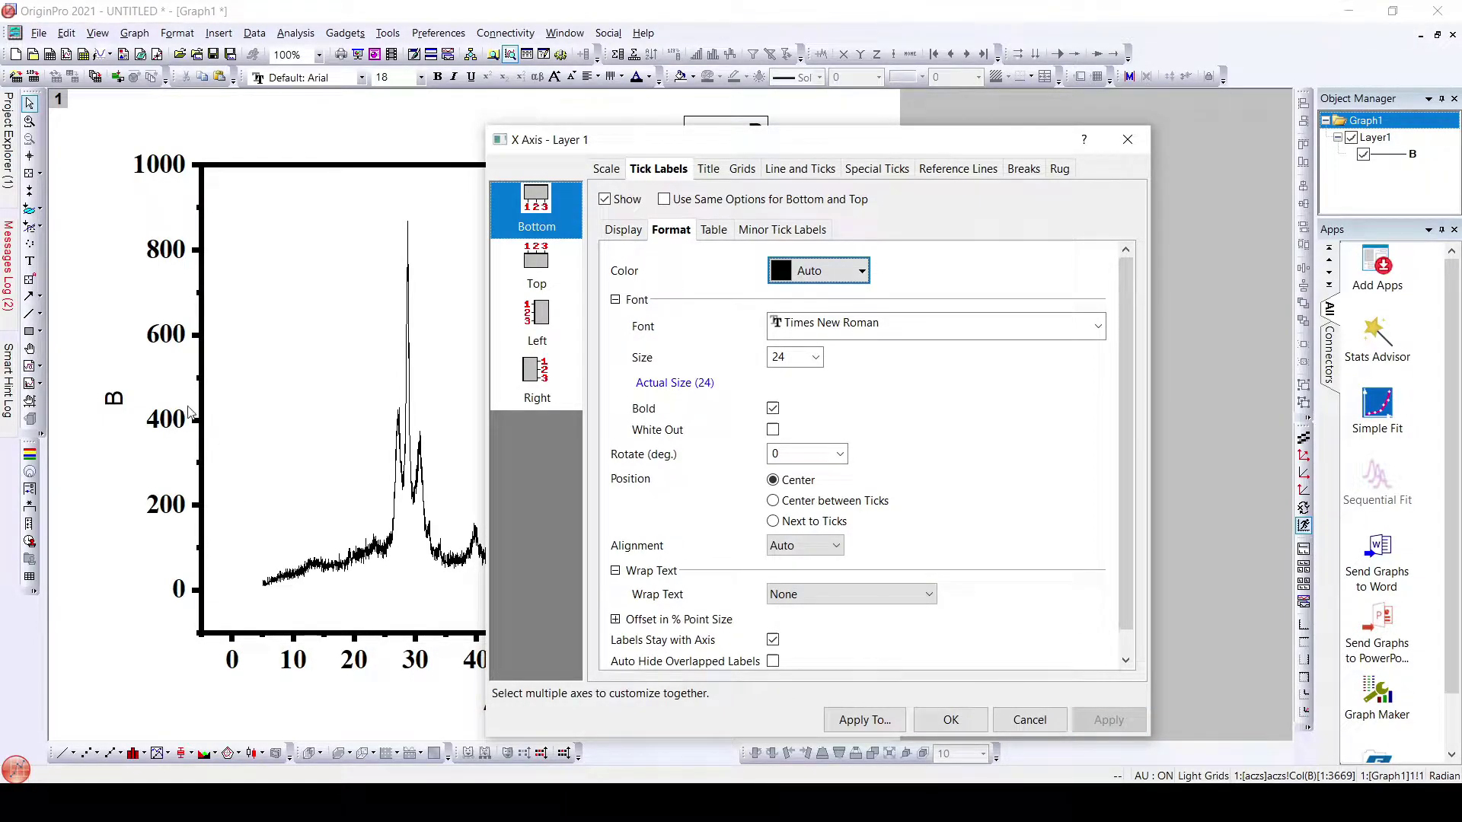
left_click(951, 719)
Step: Set the horizontal scale From 10 To 80 and the vertical scale From 0, and apply
left_click(299, 667)
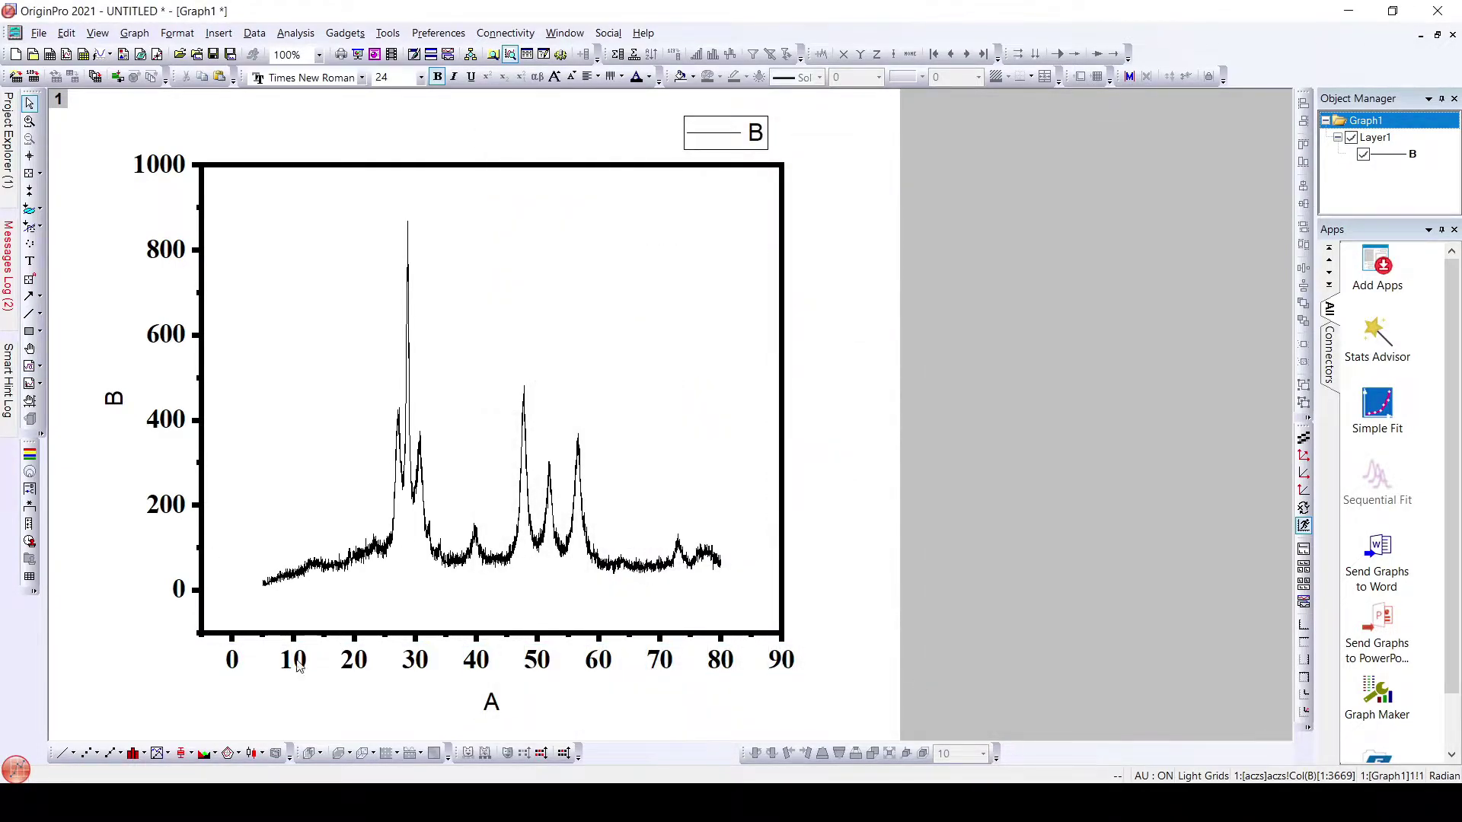
double_click(243, 626)
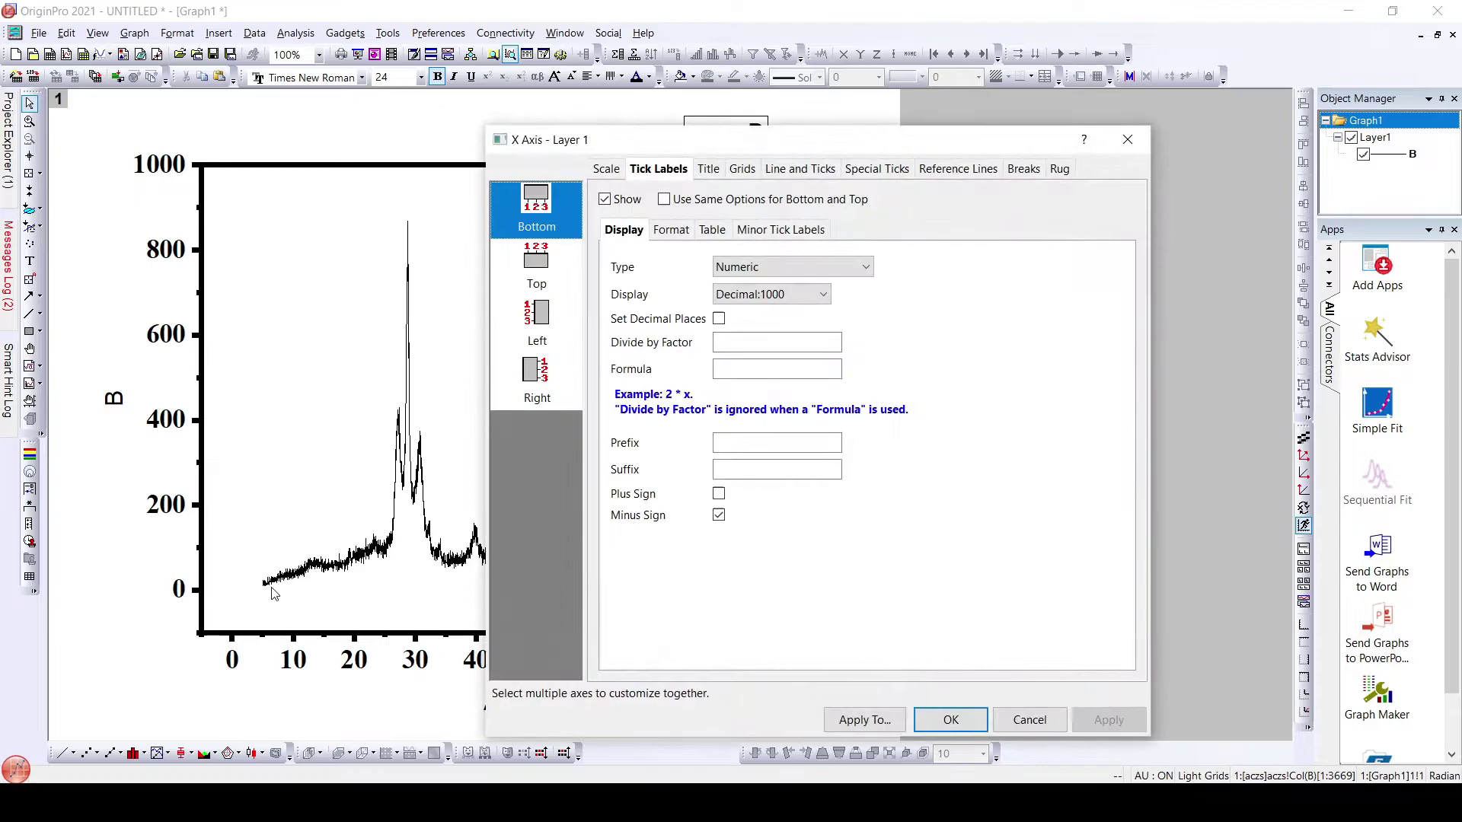
left_click(603, 168)
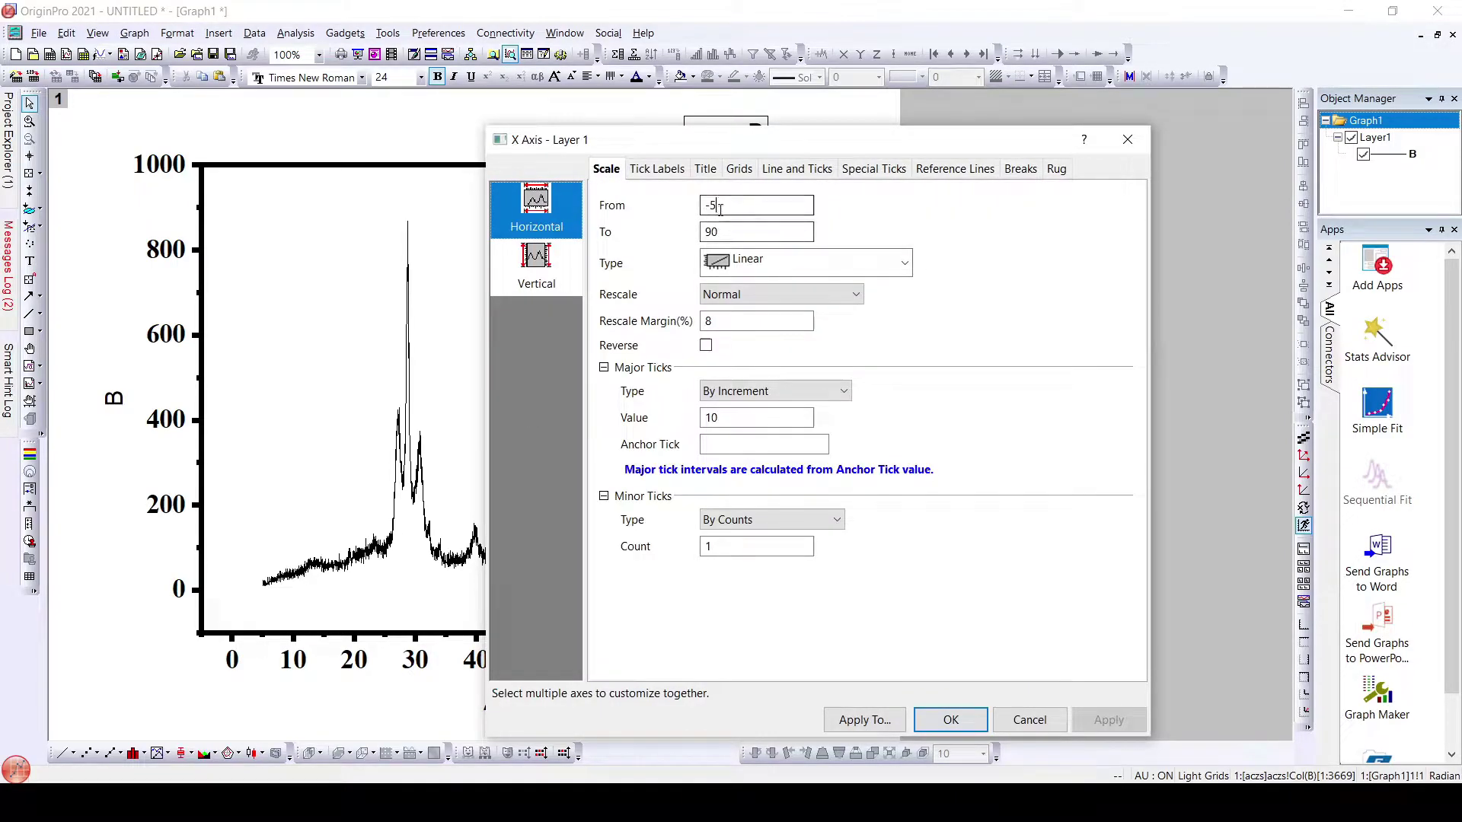
left_click_drag(757, 206, 693, 216)
type("10")
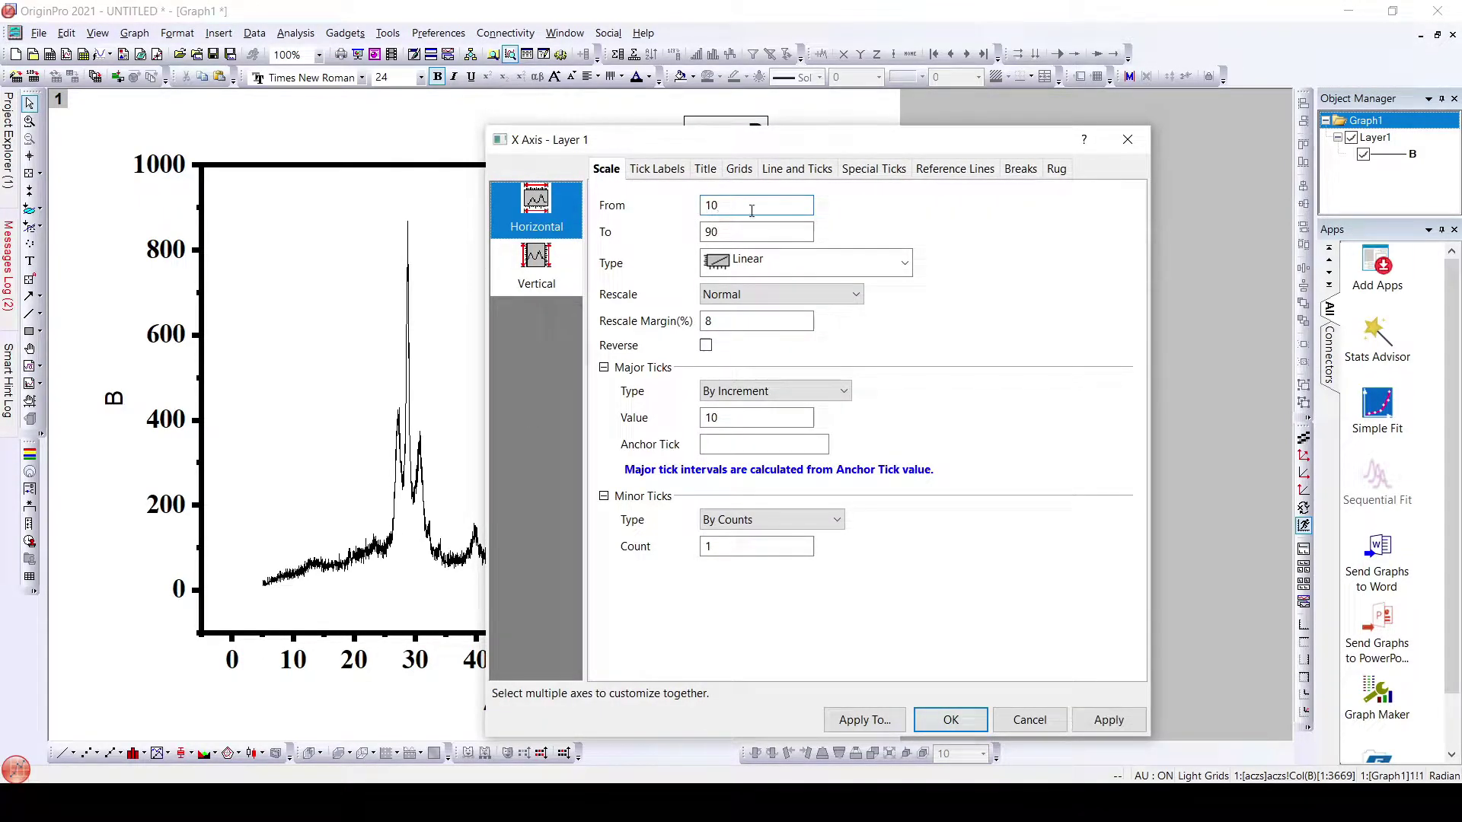
key("Tab")
type("8")
left_click(545, 266)
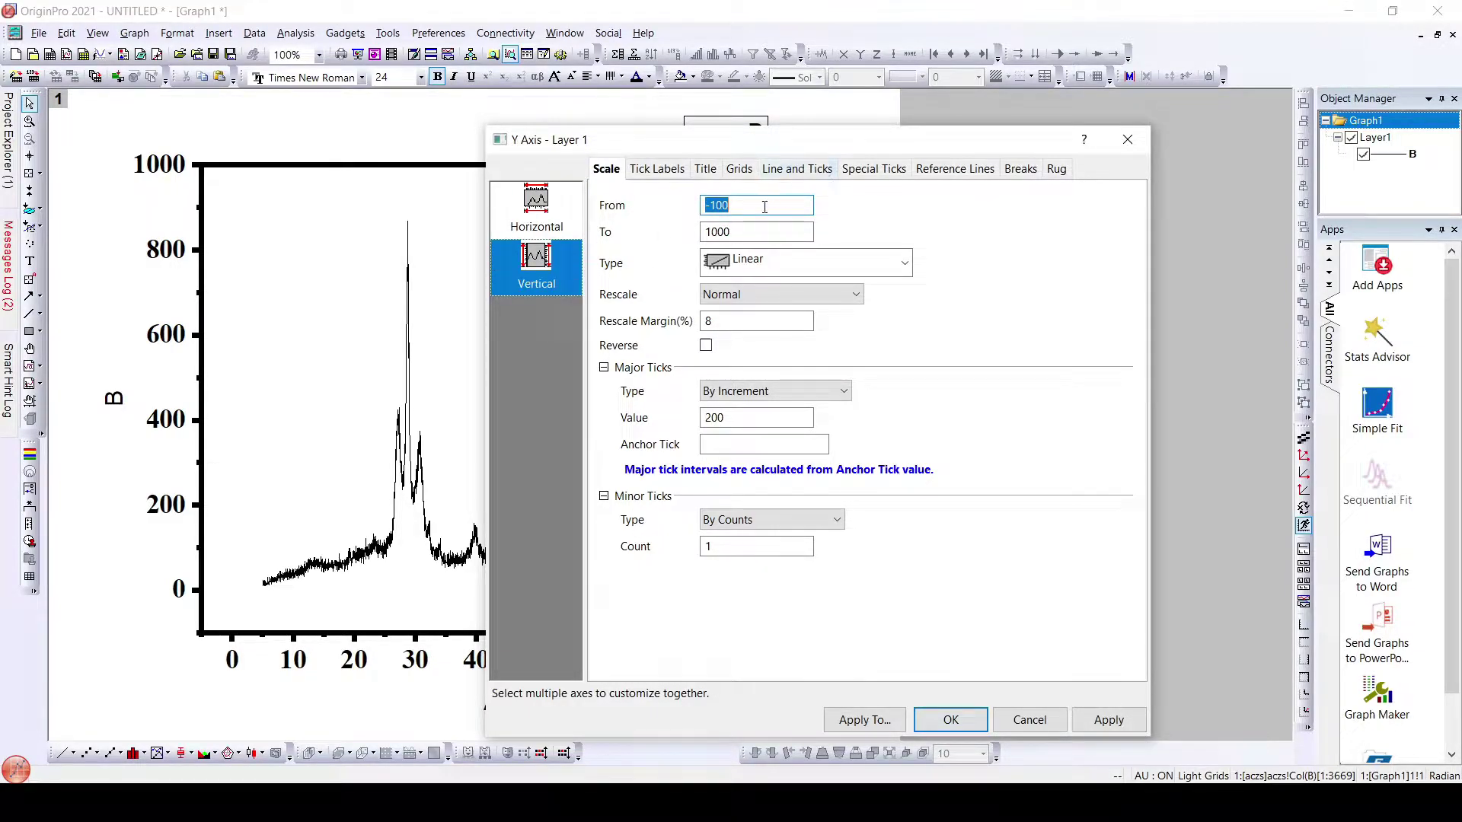
type("0")
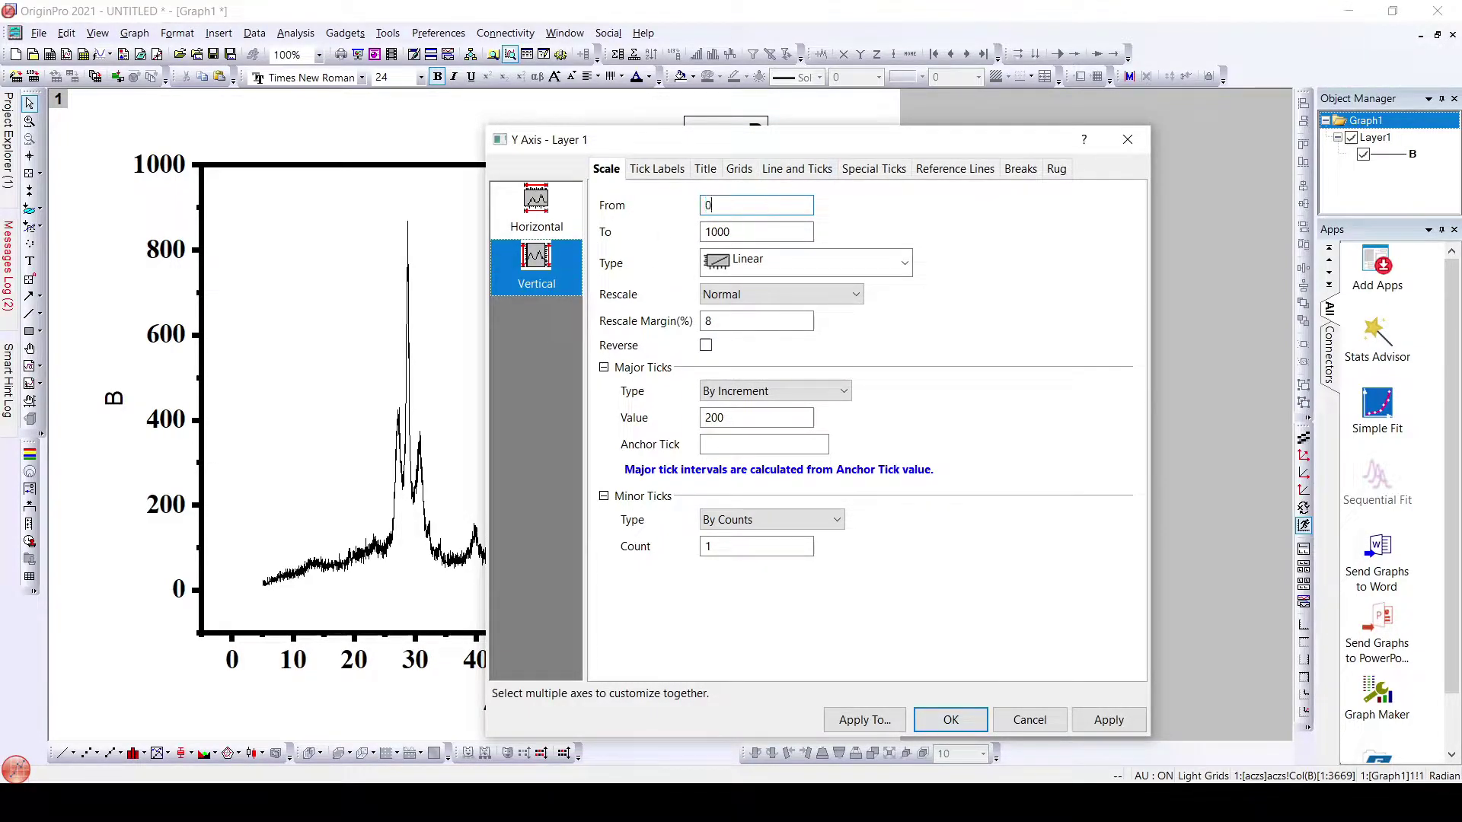
left_click(1108, 721)
left_click_drag(826, 150, 918, 126)
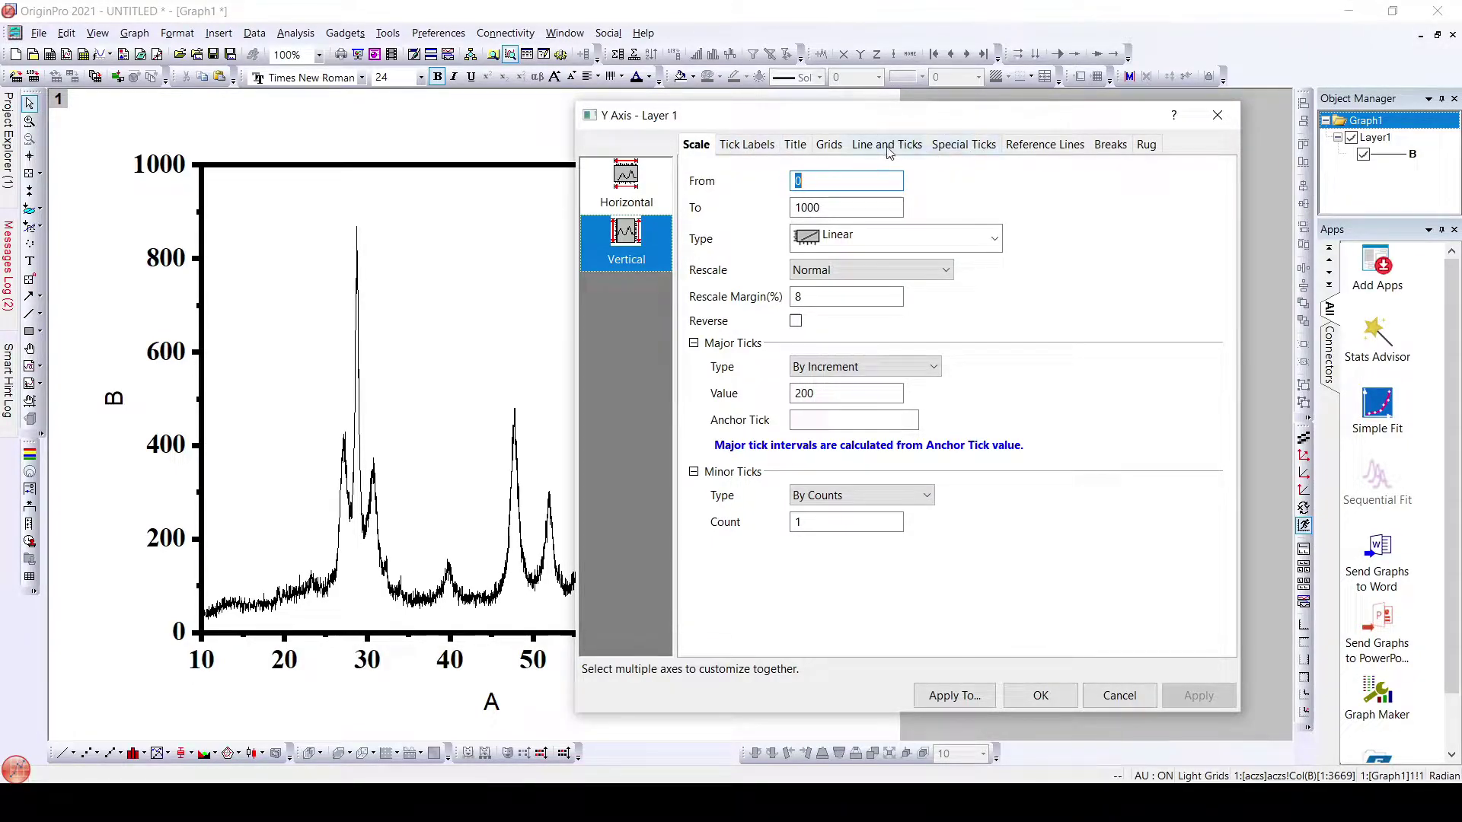
Step: Check the axis title settings and close the axis dialog
left_click(831, 147)
left_click(795, 144)
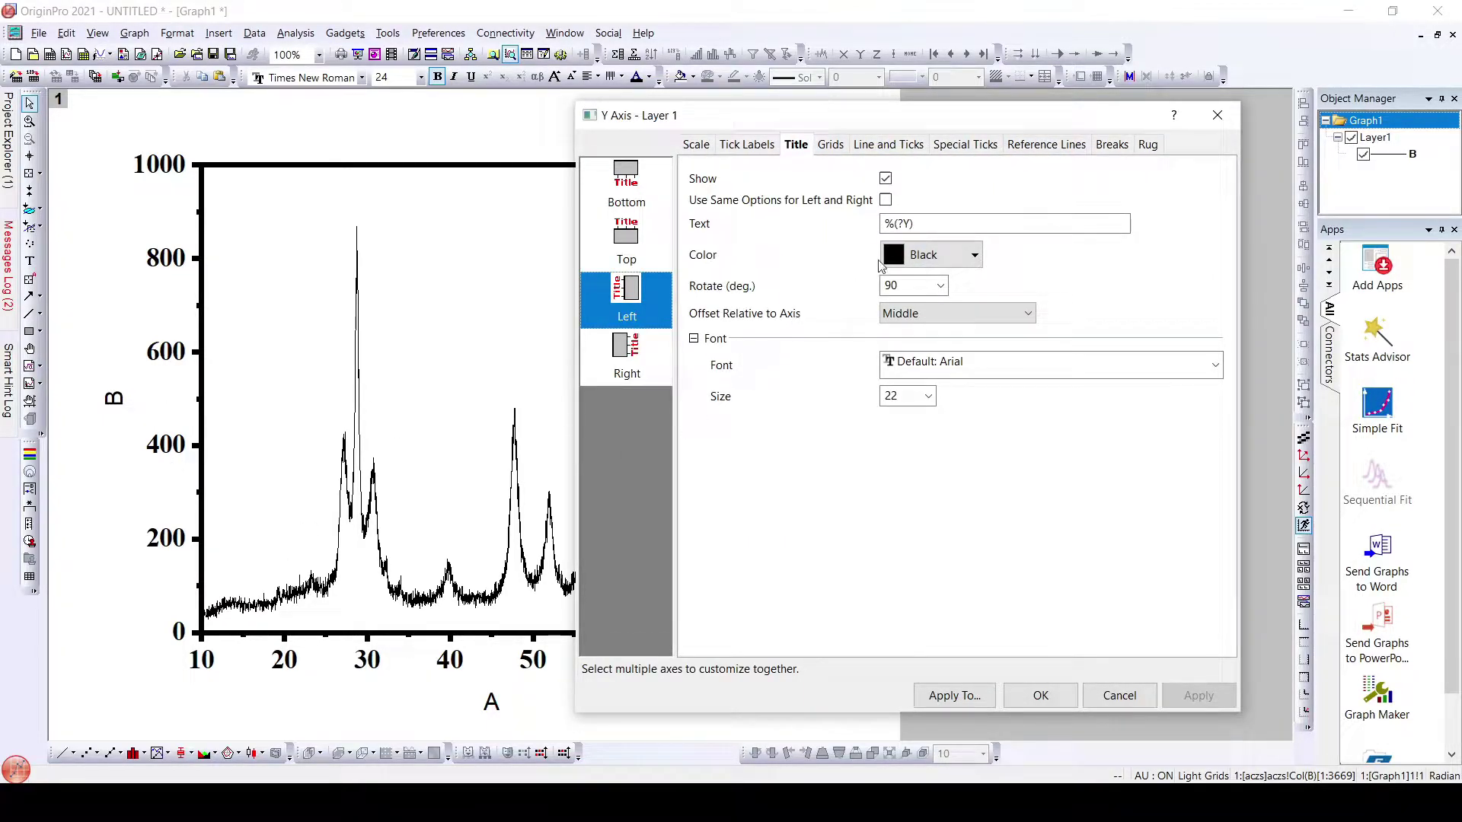
double_click(926, 223)
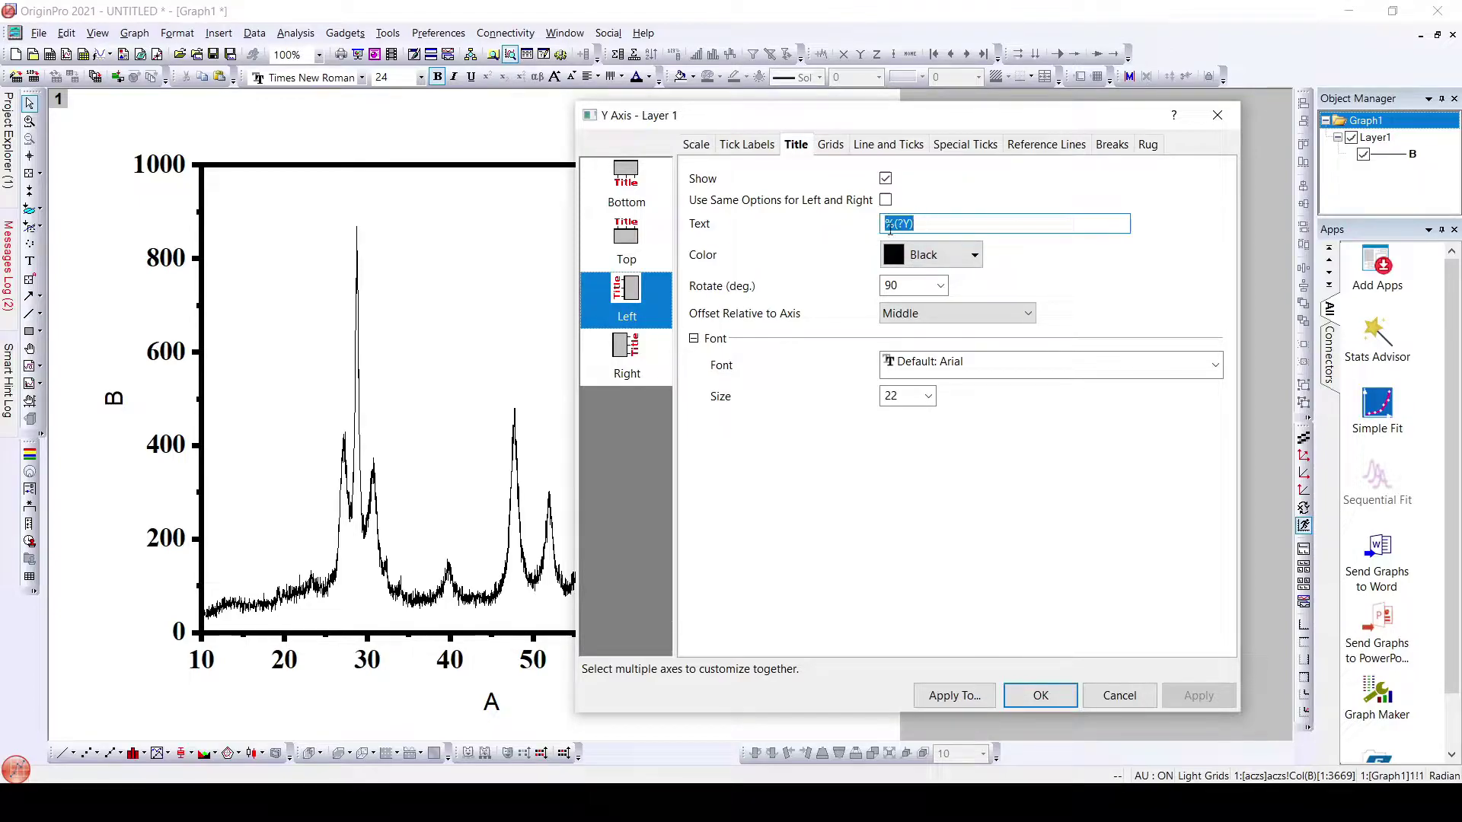
left_click(1040, 695)
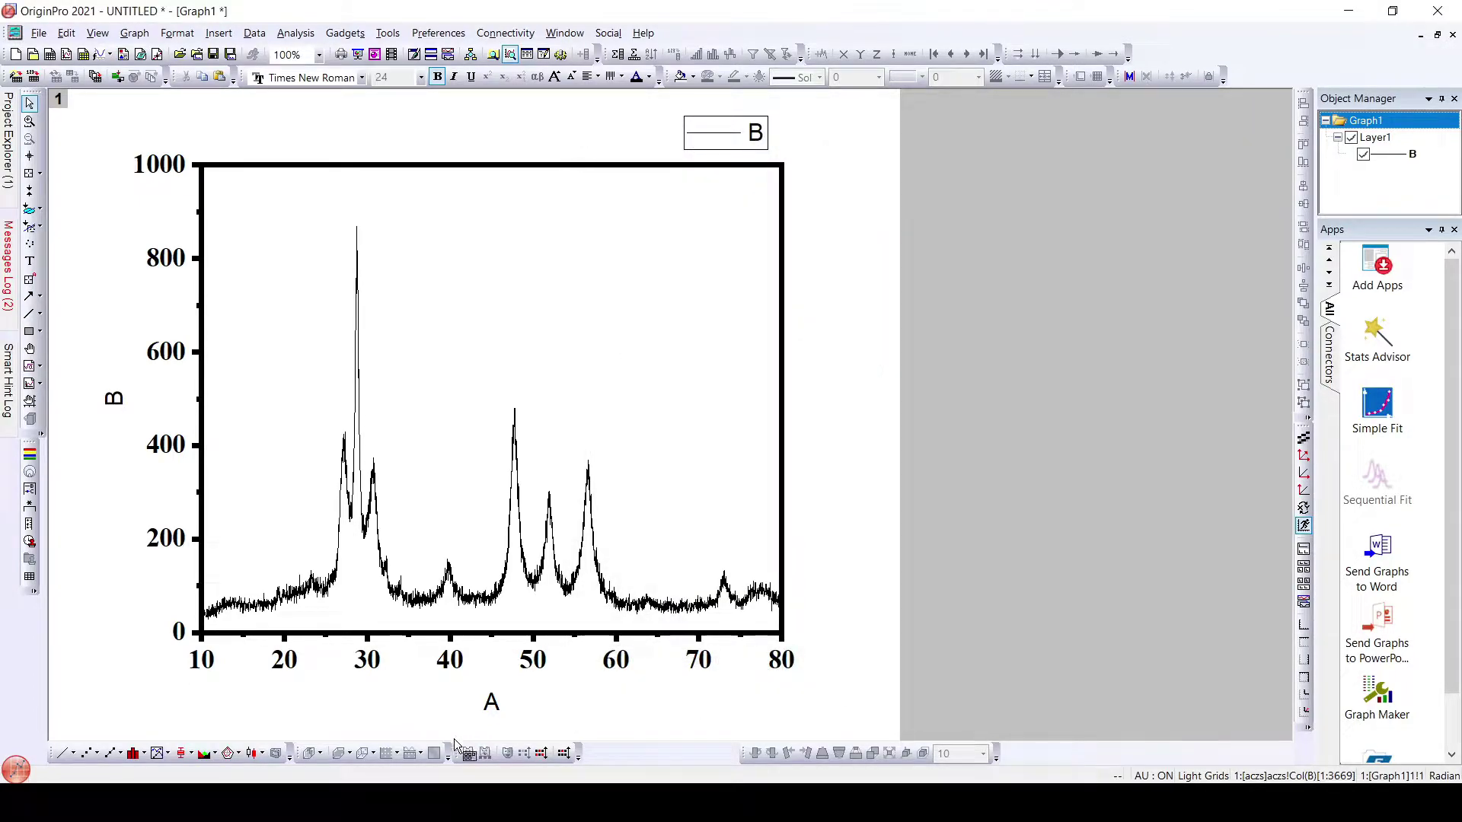
Step: Change the x-axis title text from 'A' to '2θ (degree)'
left_click(492, 704)
right_click(491, 706)
left_click(561, 690)
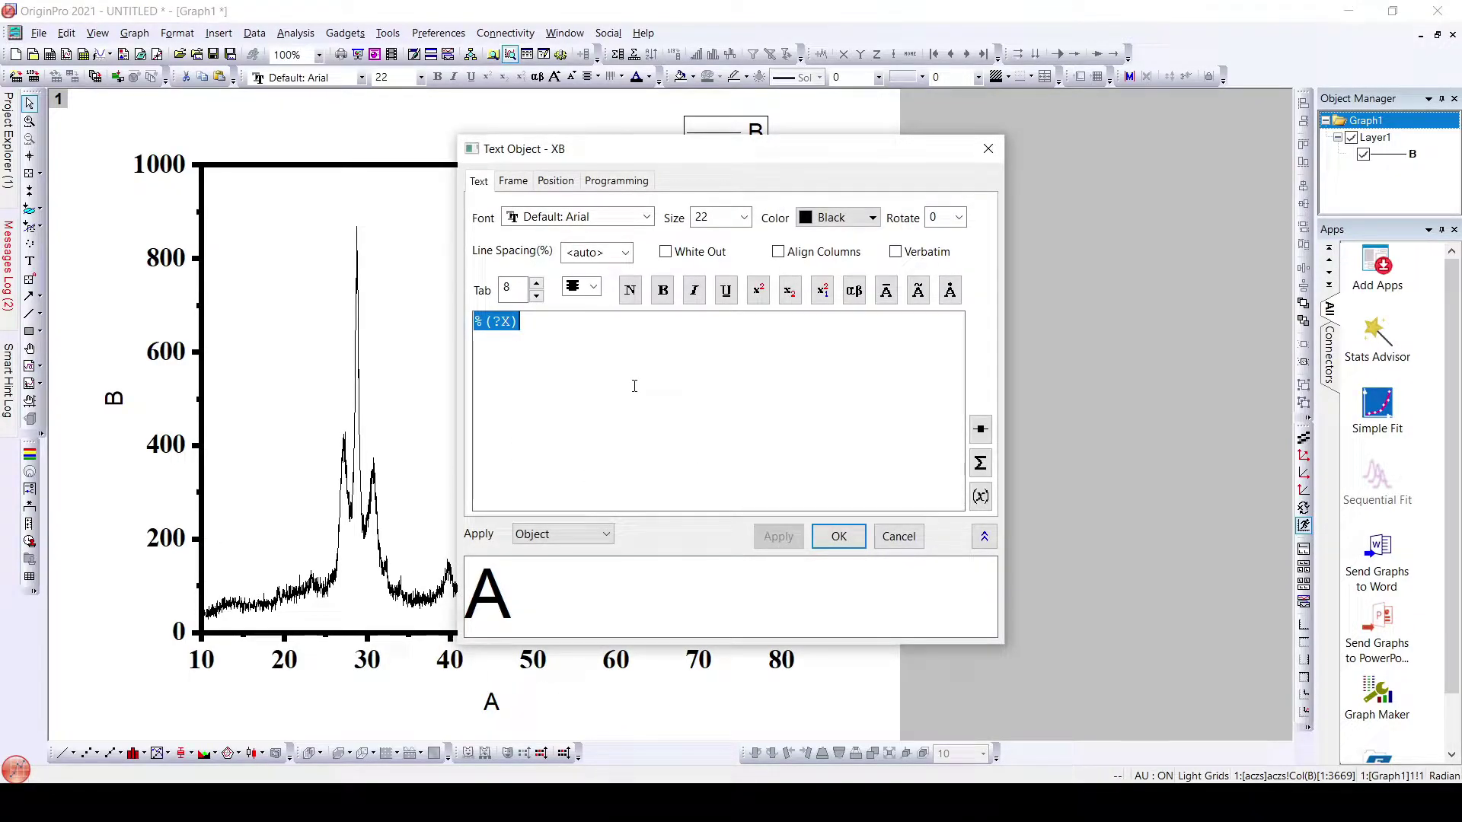
type("2")
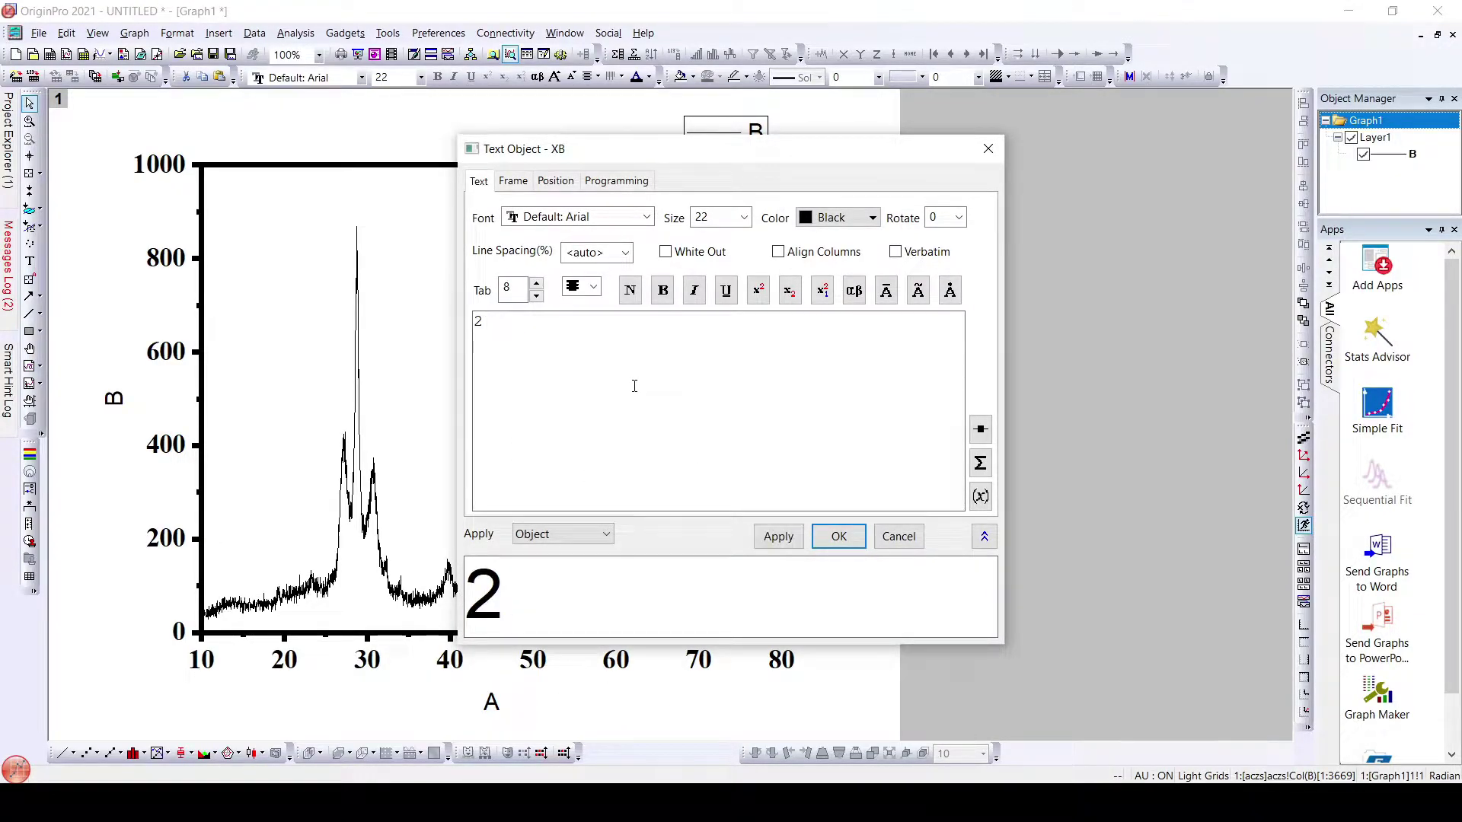
type("q")
key("shift+Left")
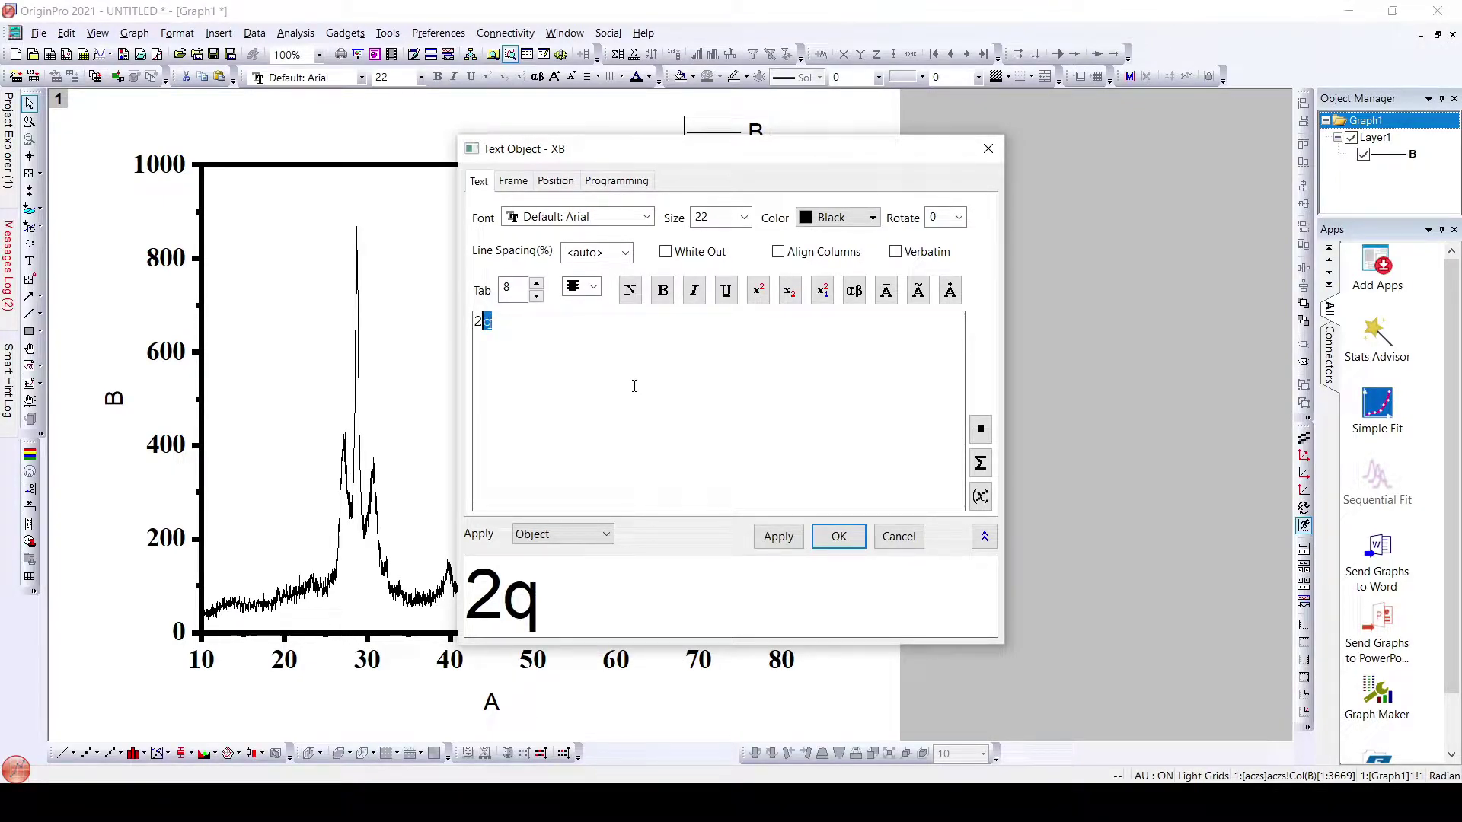
left_click(853, 290)
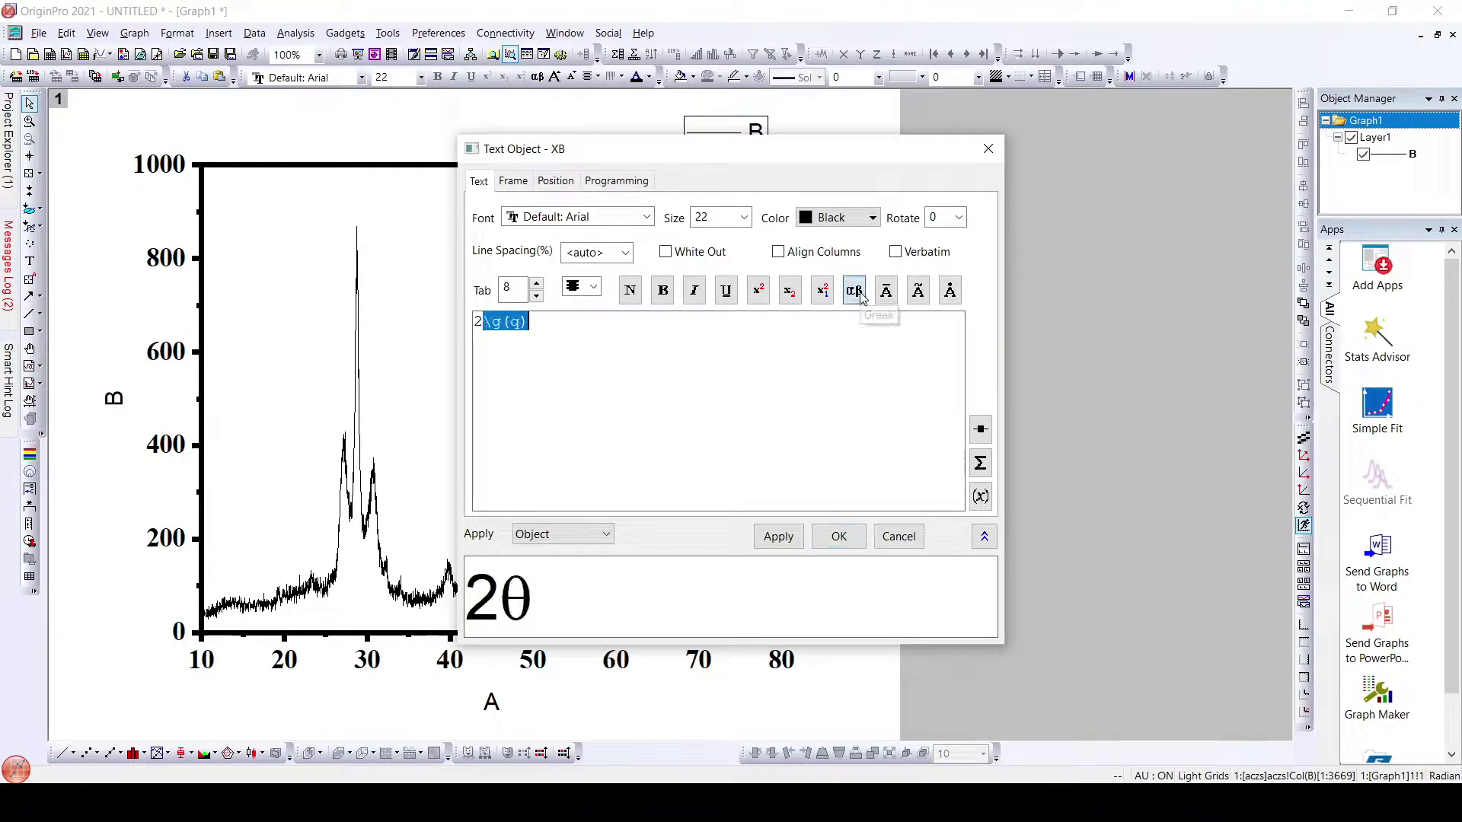
left_click(568, 331)
type("*")
key("BackSpace")
type("(degree")
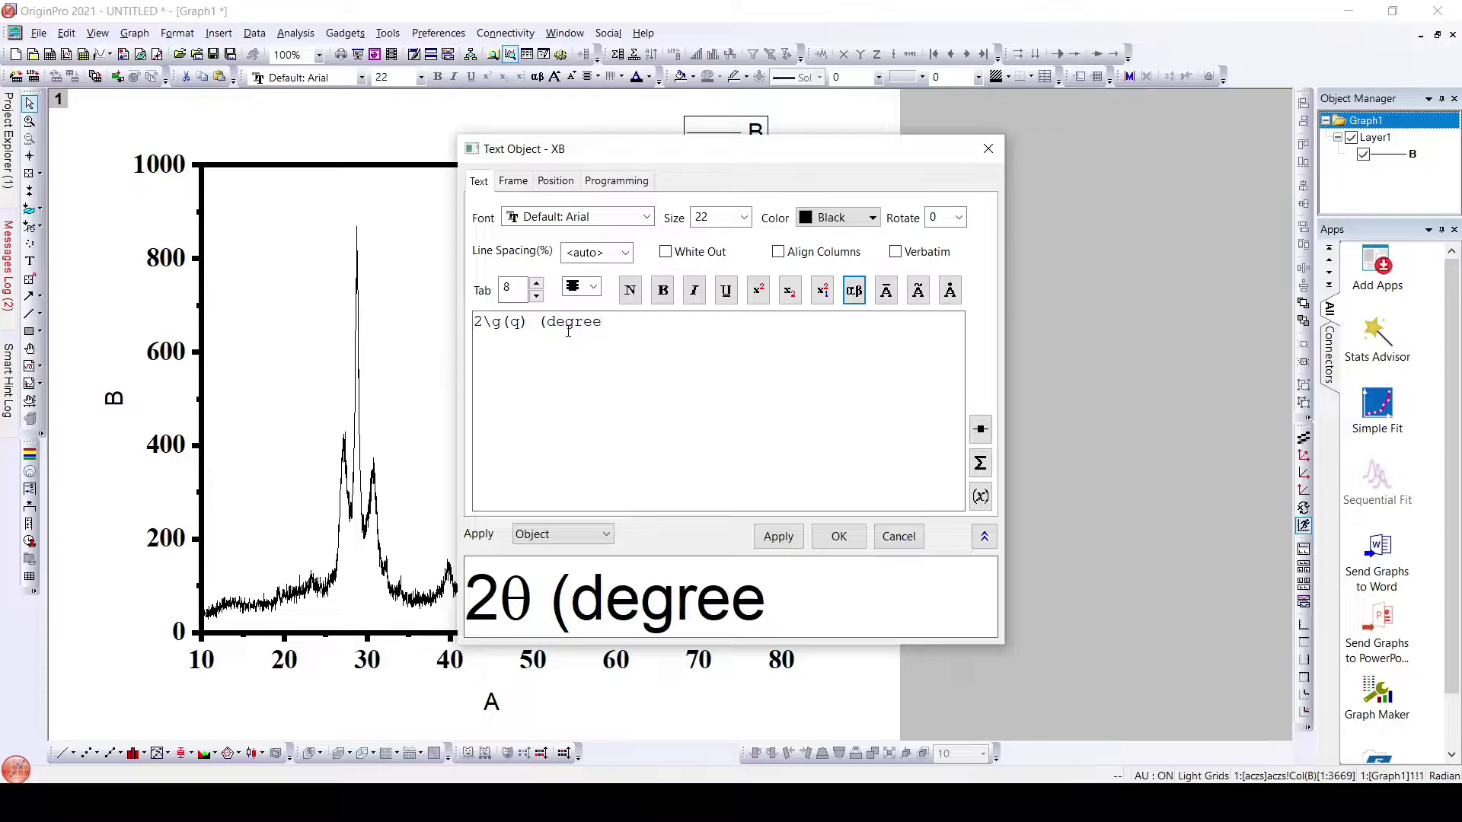
type(")")
Step: Make the x-axis title bold Times New Roman size 36 and nudge it up toward the axis
key("ctrl+a")
left_click(661, 290)
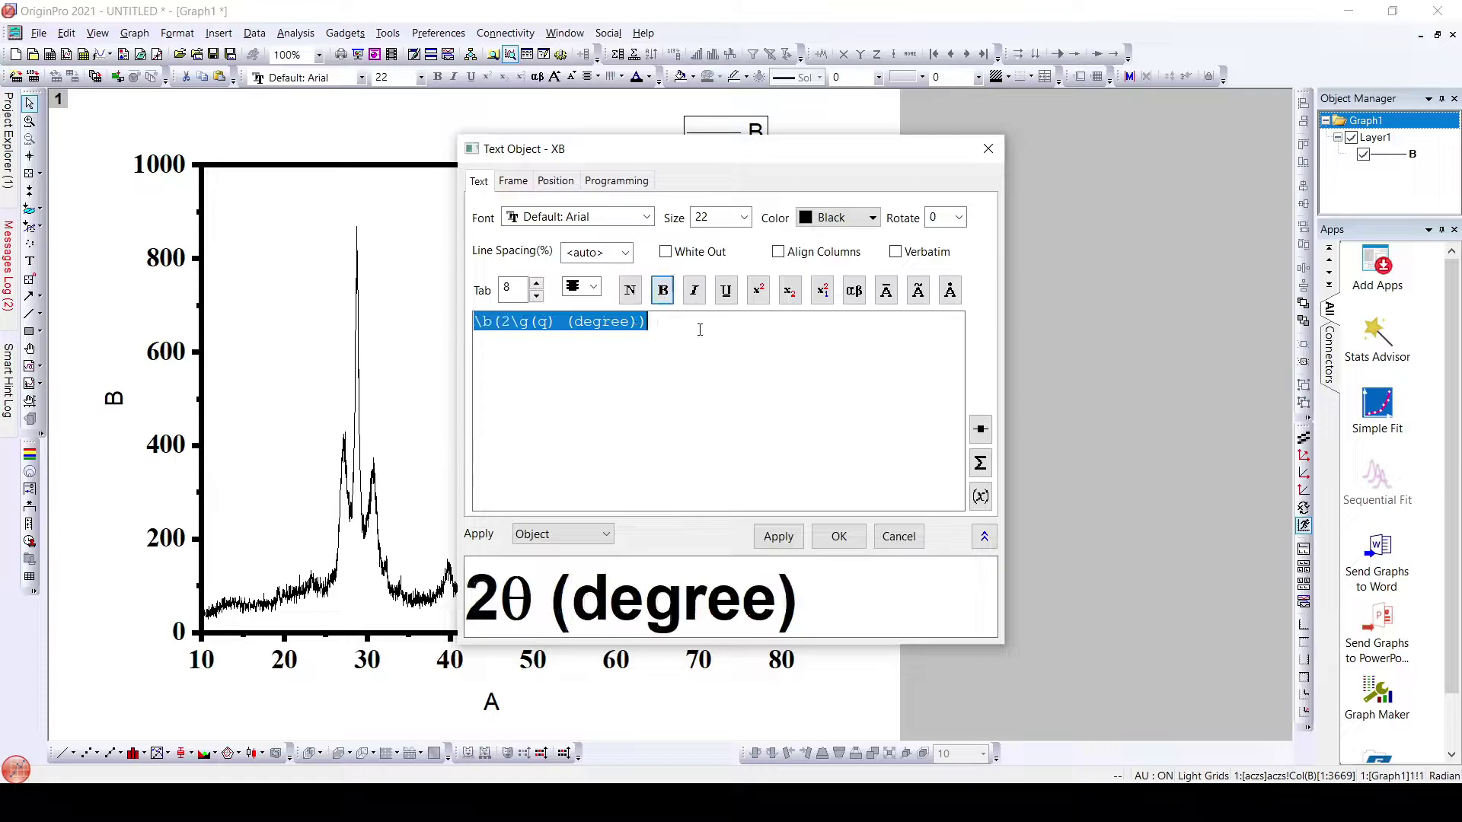
left_click(647, 217)
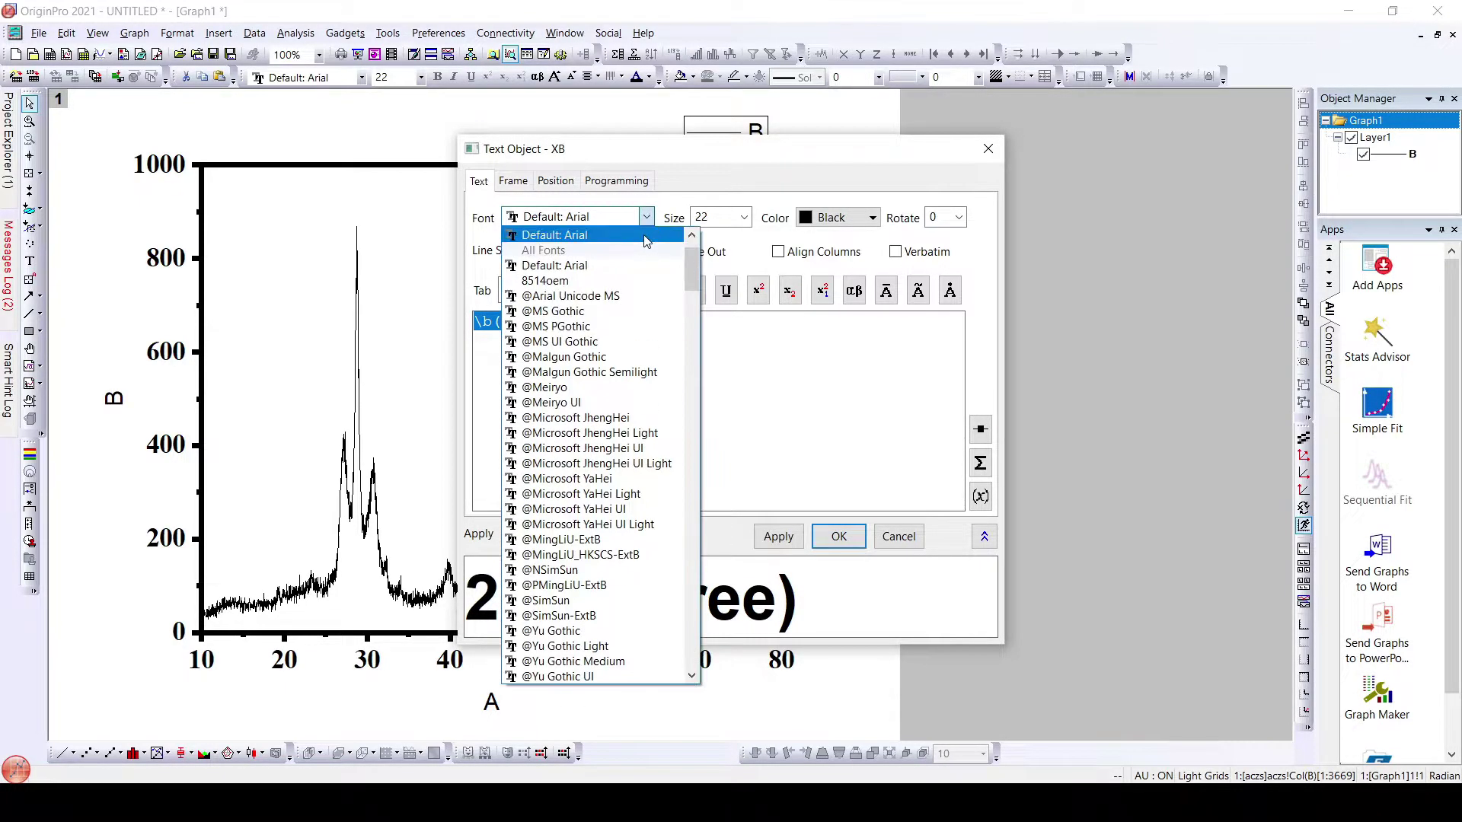
scroll(646, 241, "up", 1)
left_click(647, 240)
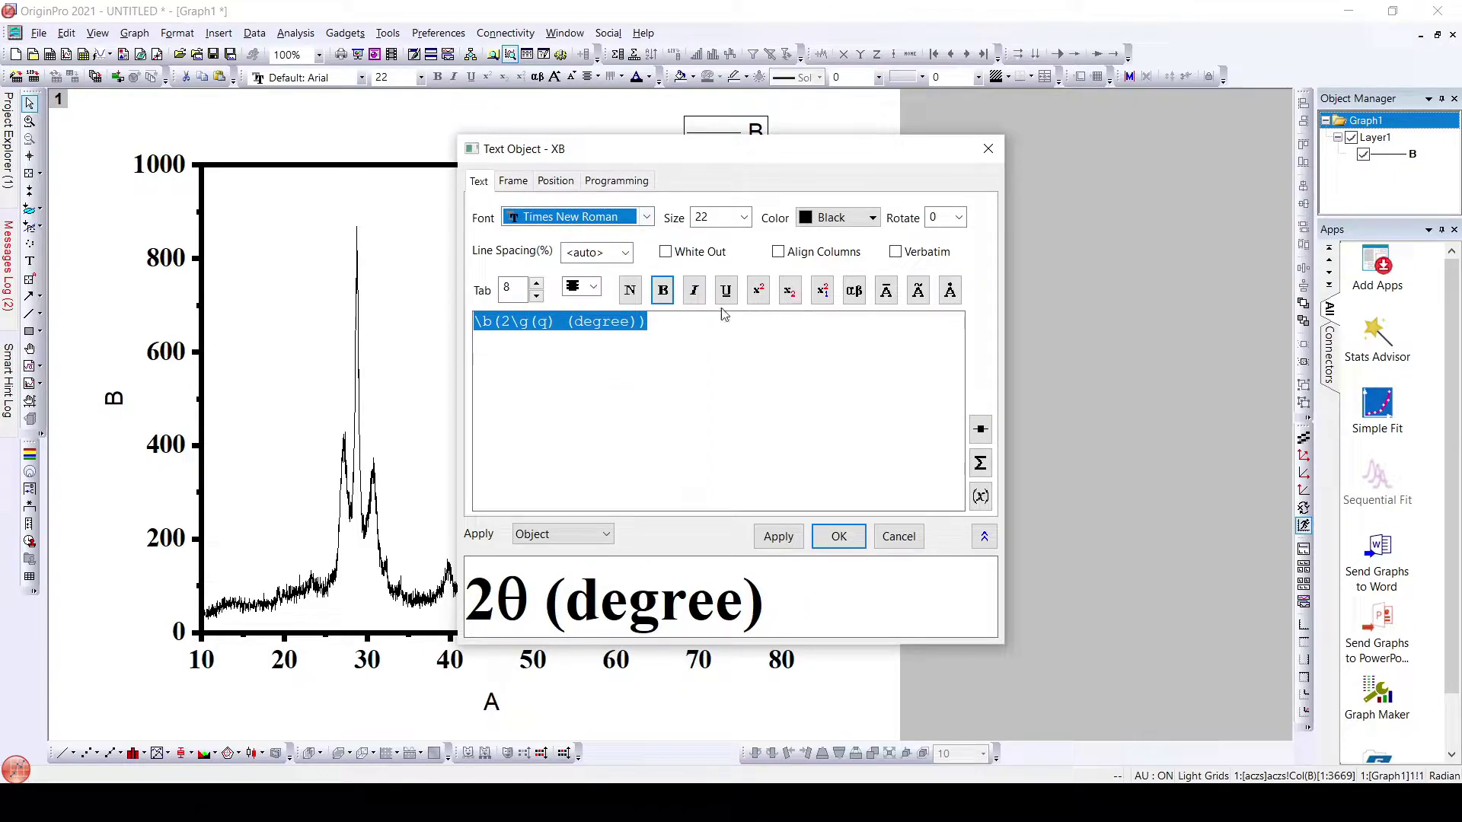
left_click(731, 220)
left_click(716, 428)
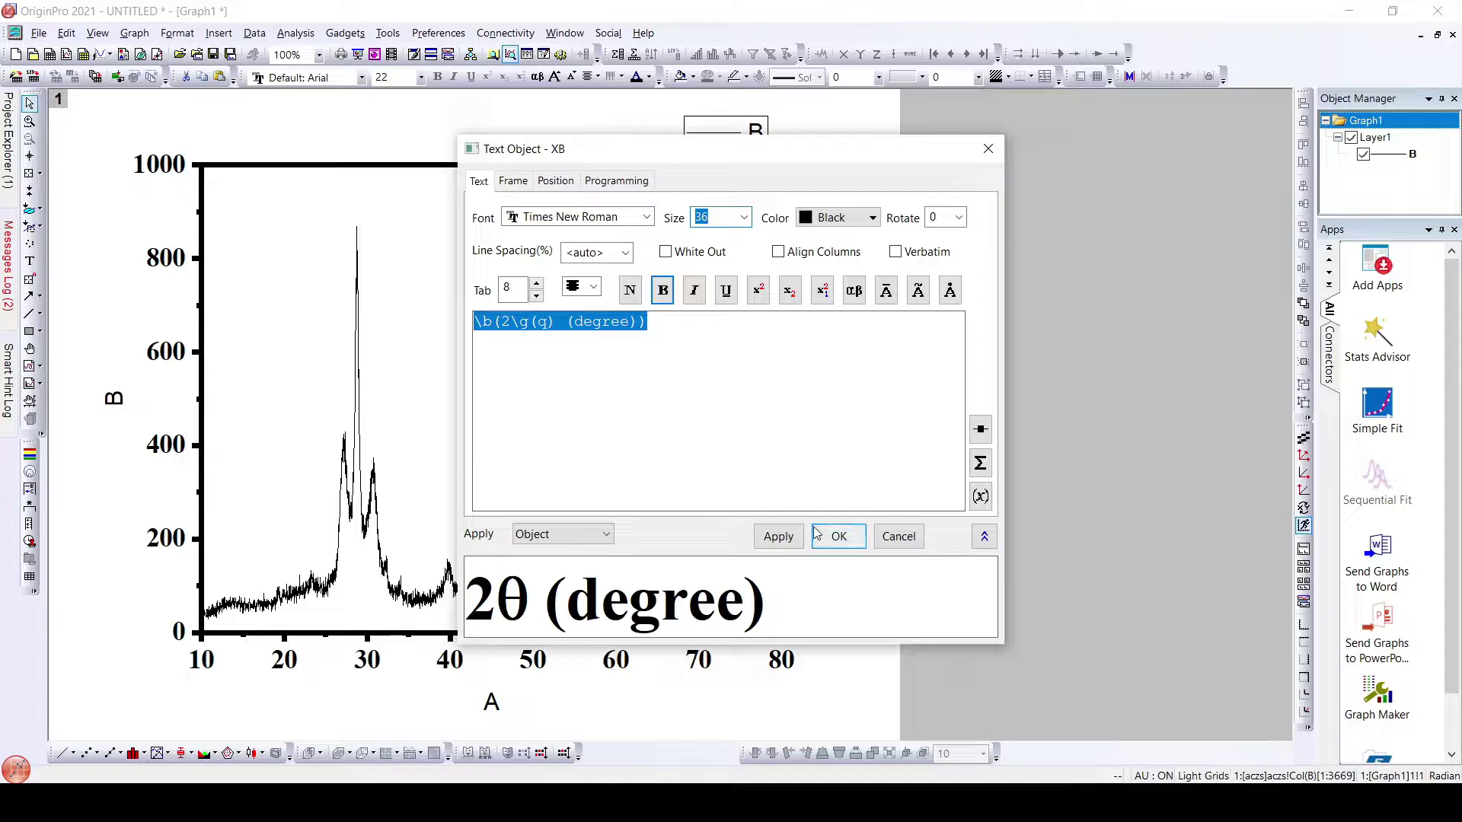
left_click(776, 537)
left_click(834, 536)
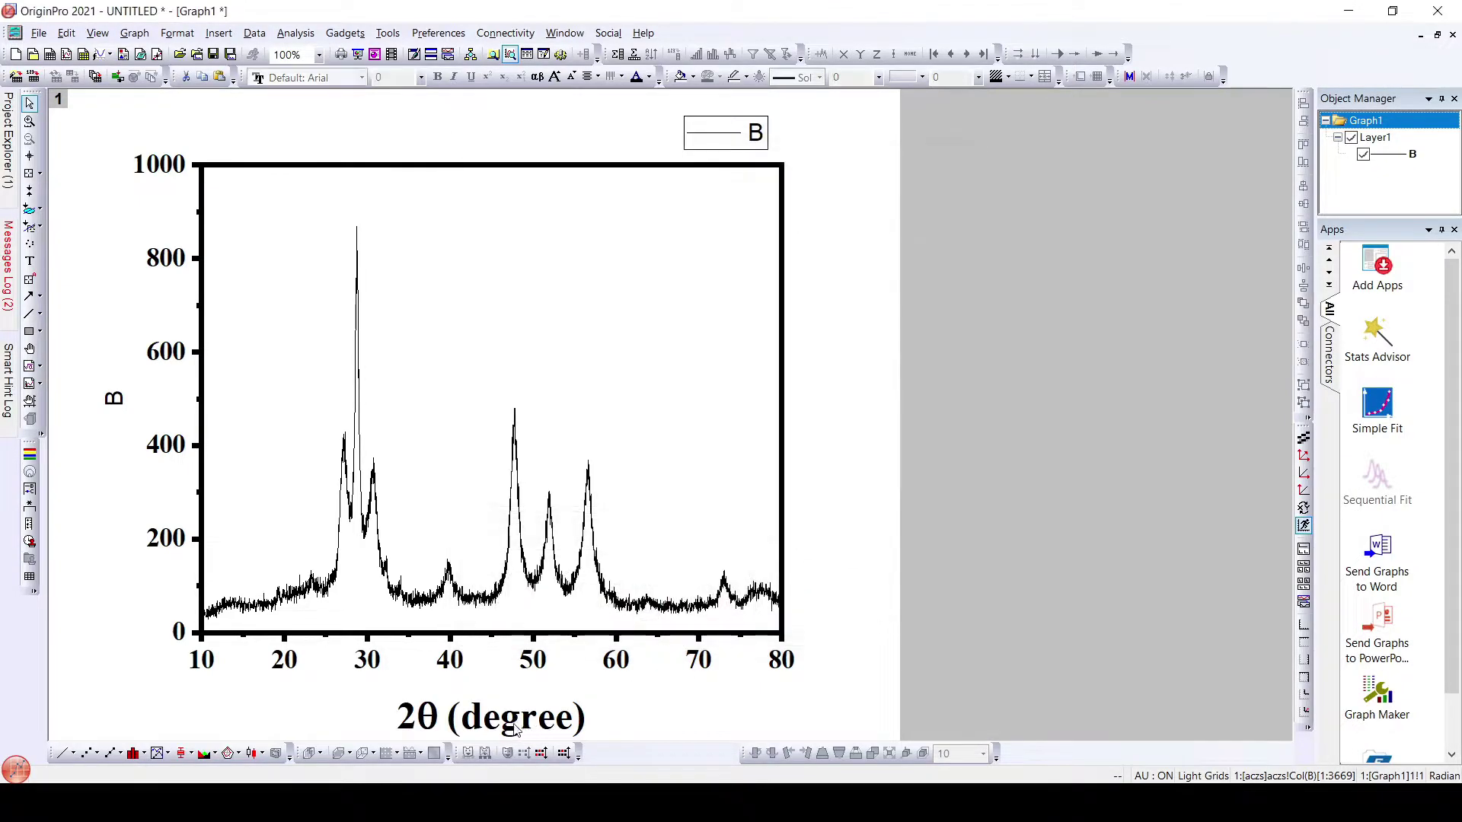
left_click(510, 729)
left_click_drag(511, 730, 508, 708)
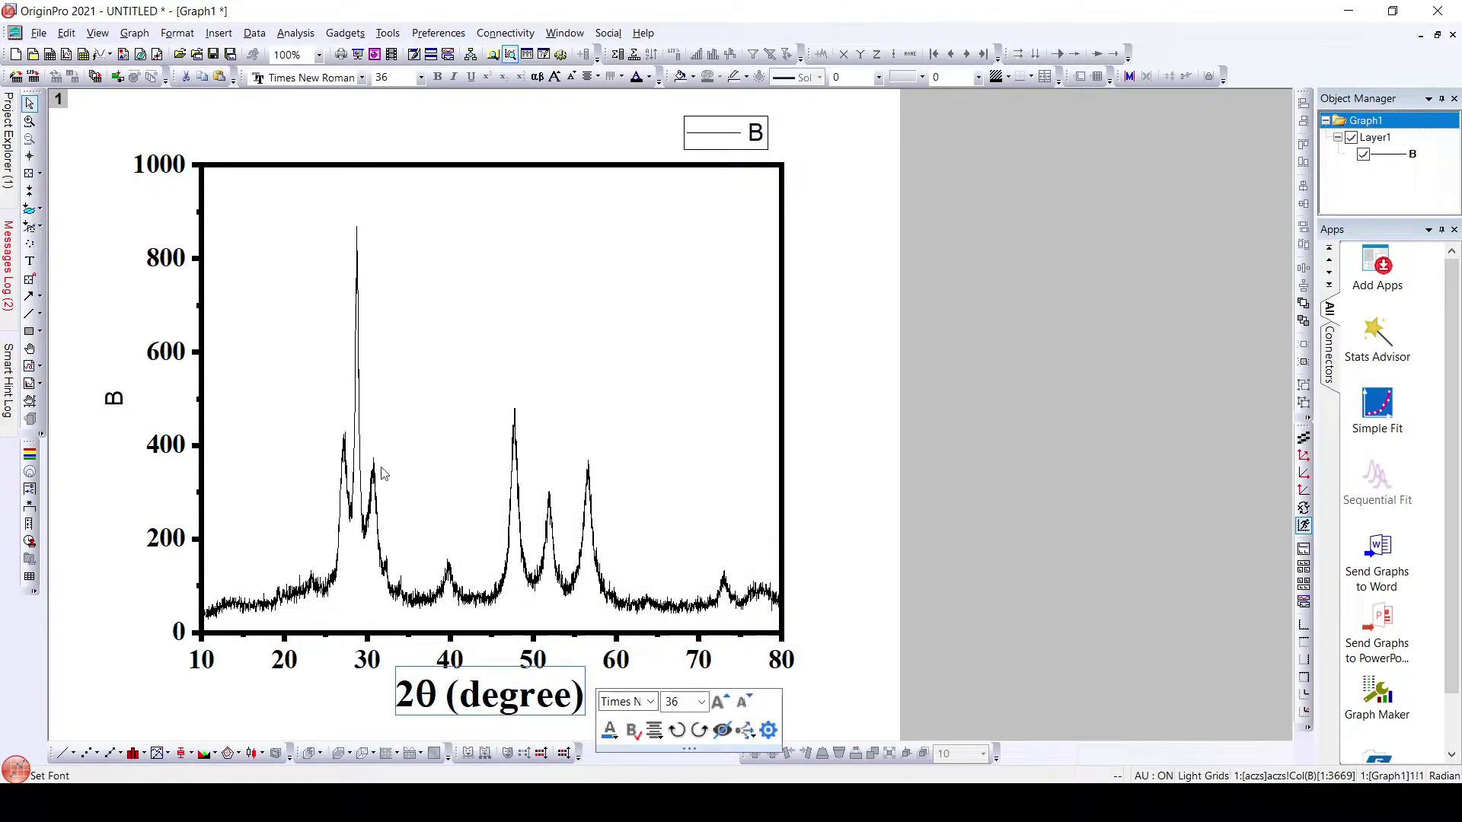
Step: Change the y-axis title text from 'B' to 'Intensity (a.u)'
left_click(115, 396)
right_click(116, 397)
left_click(749, 321)
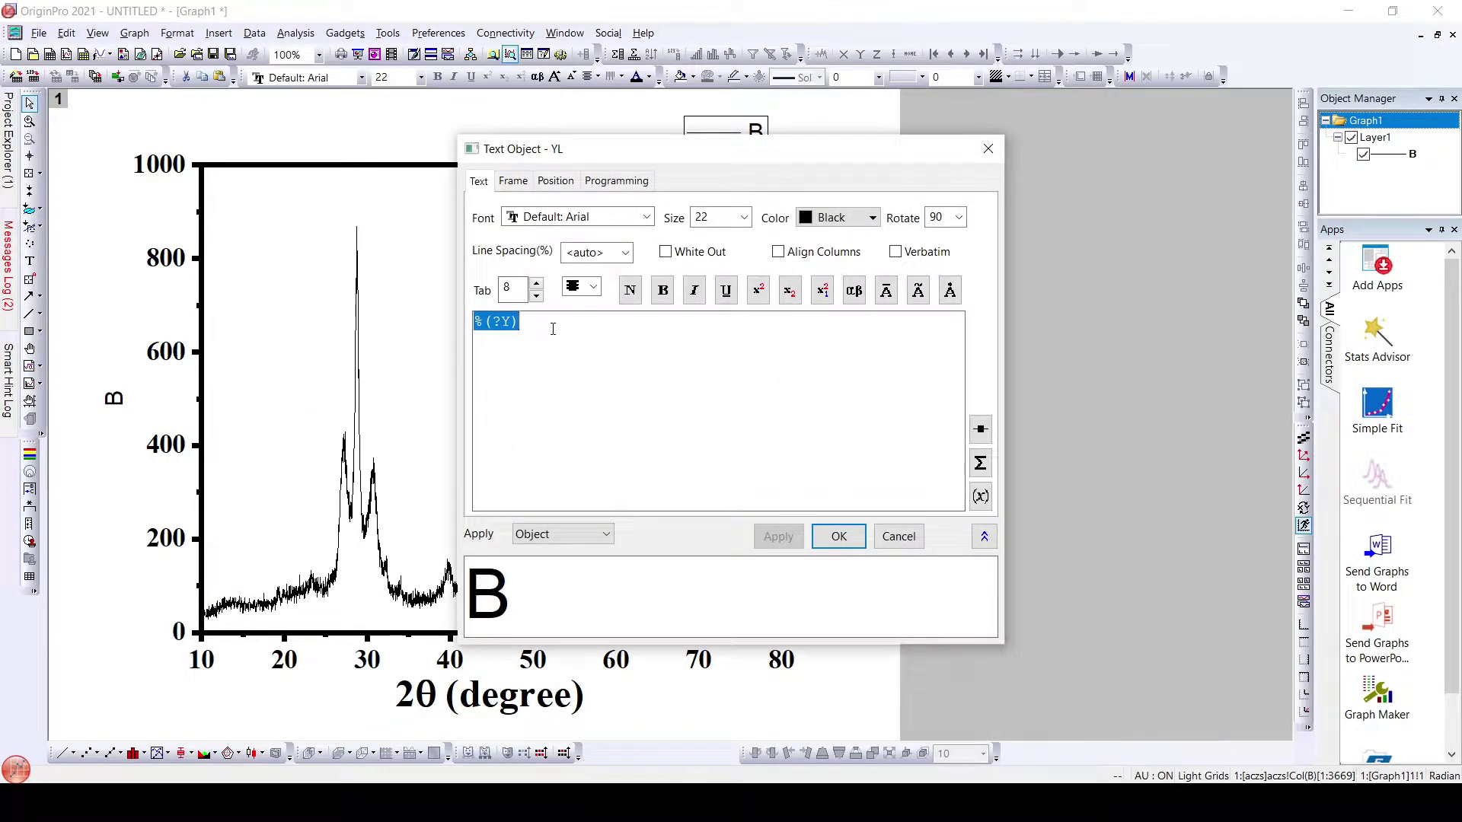
type("Inte")
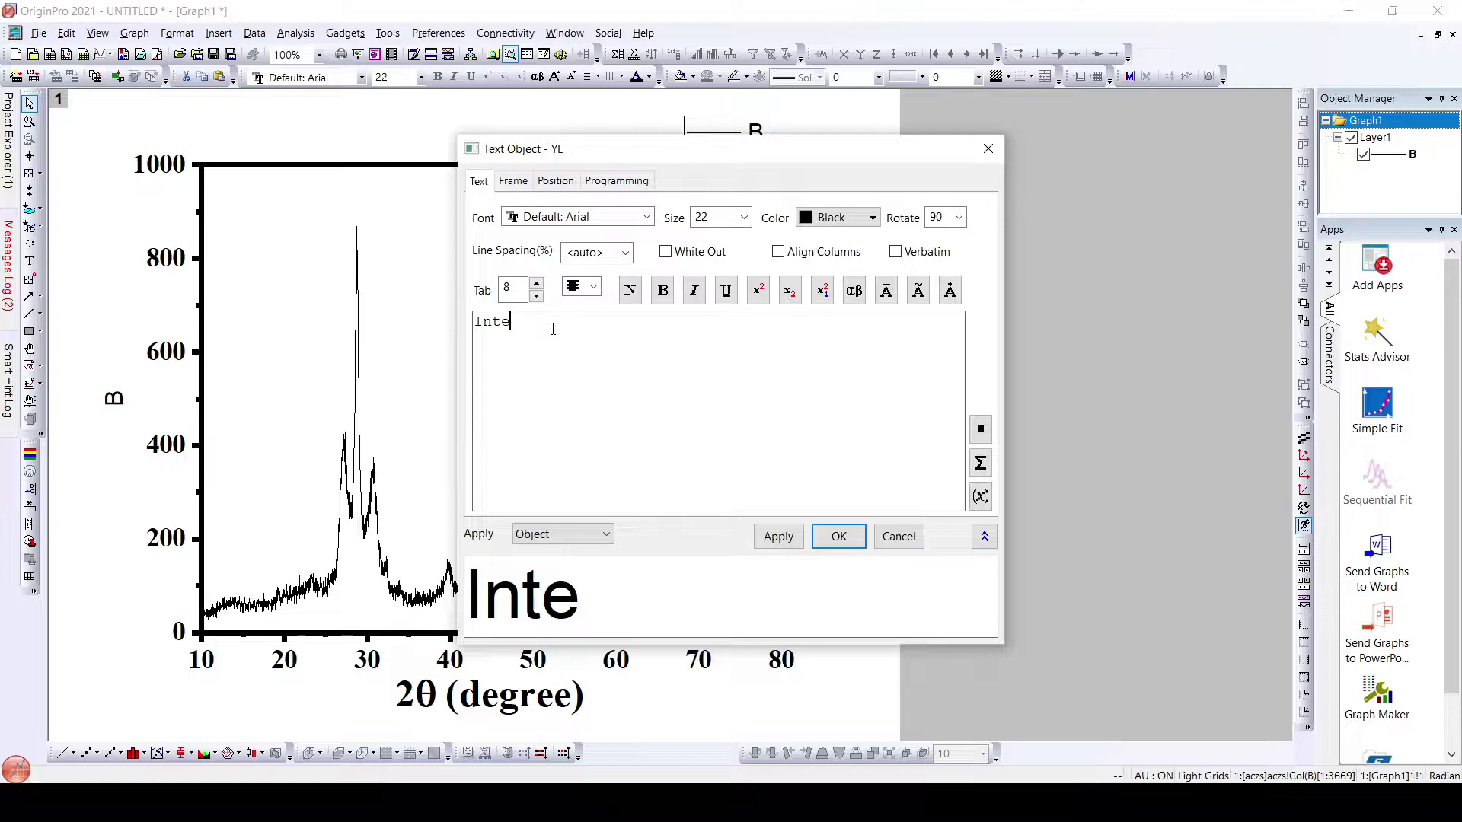
type("sity")
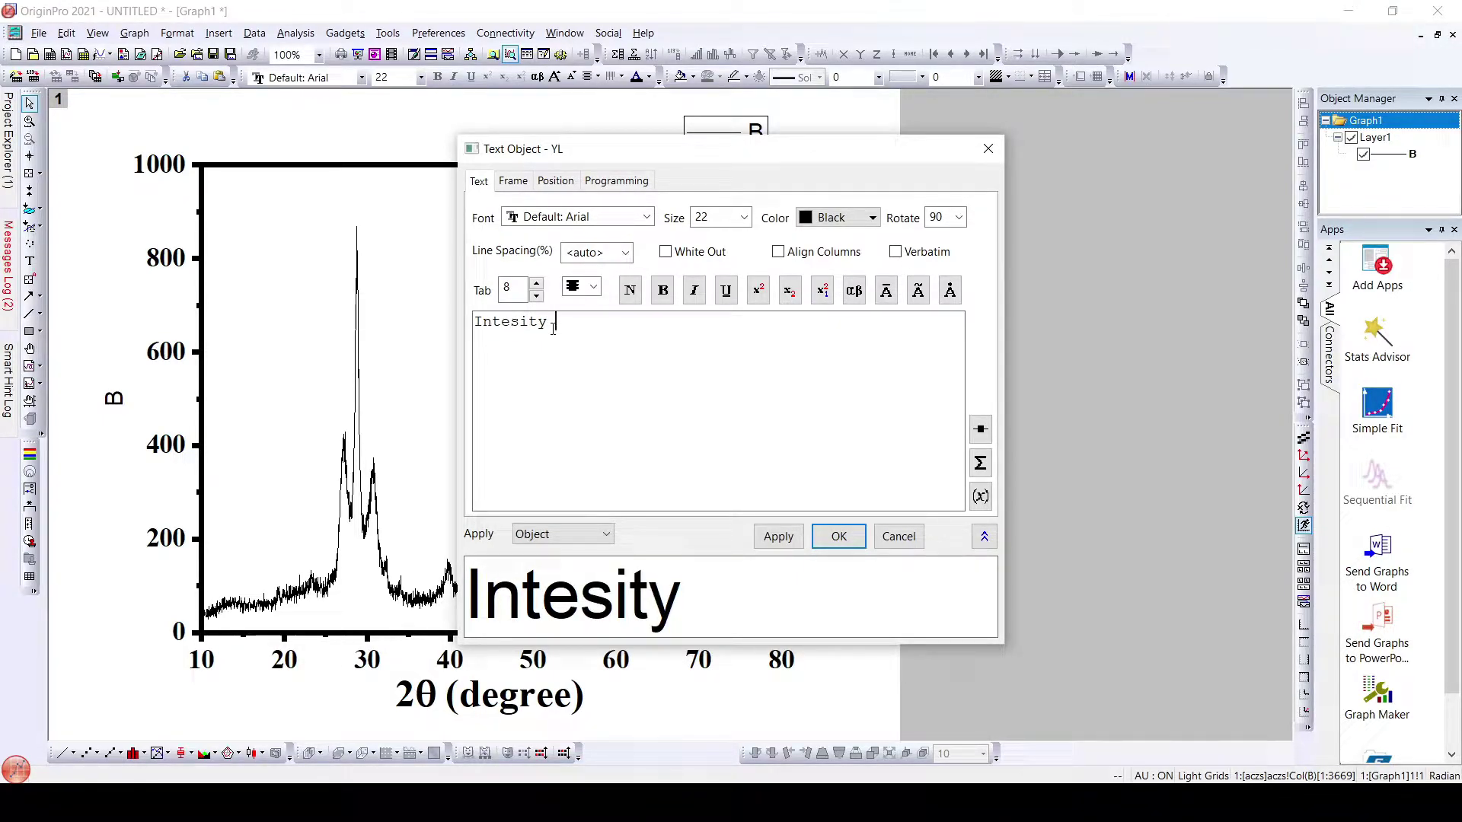
left_click(510, 322)
type("n")
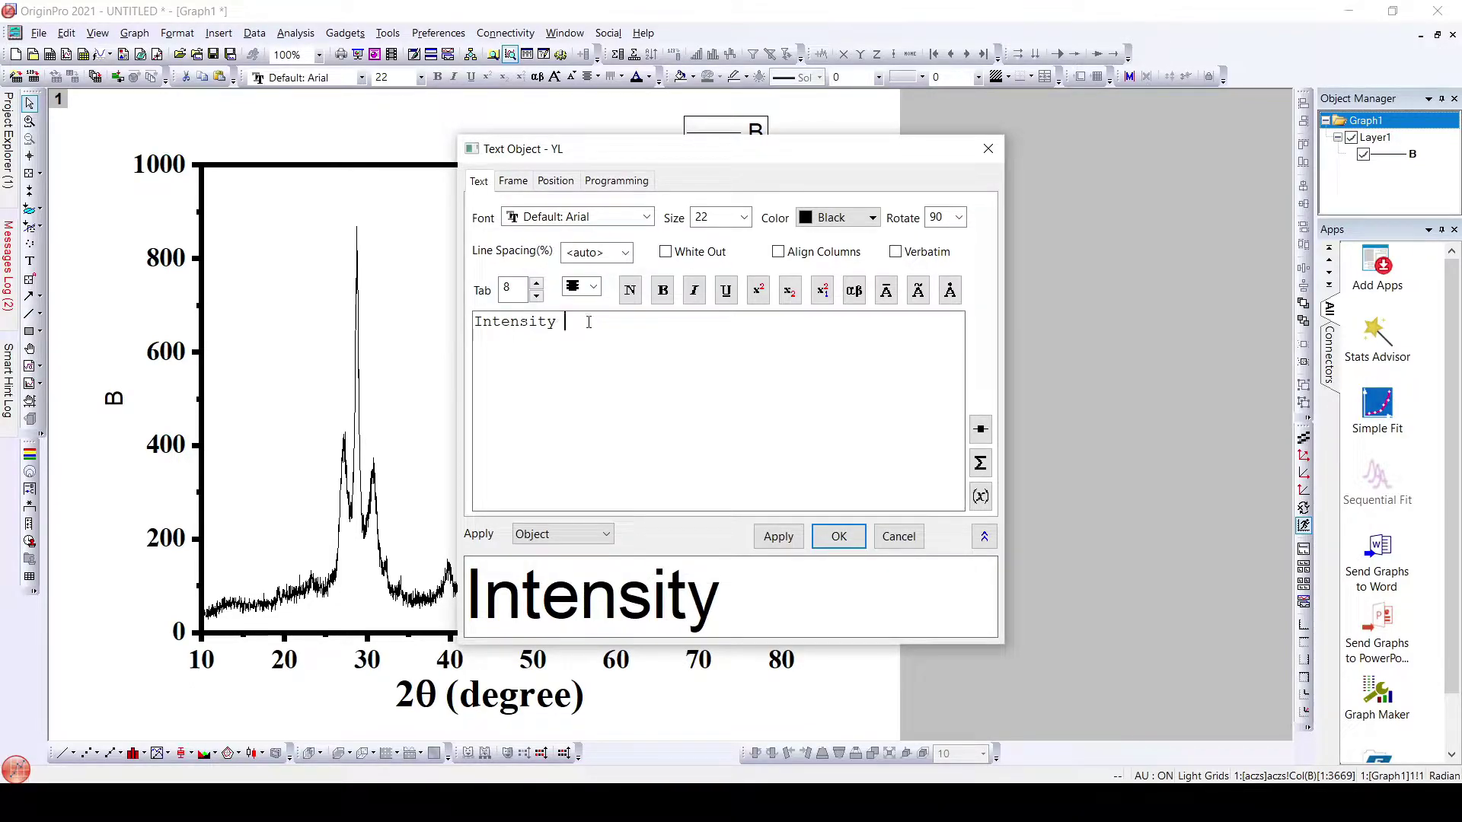
left_click(589, 322)
type("()")
type("a.u")
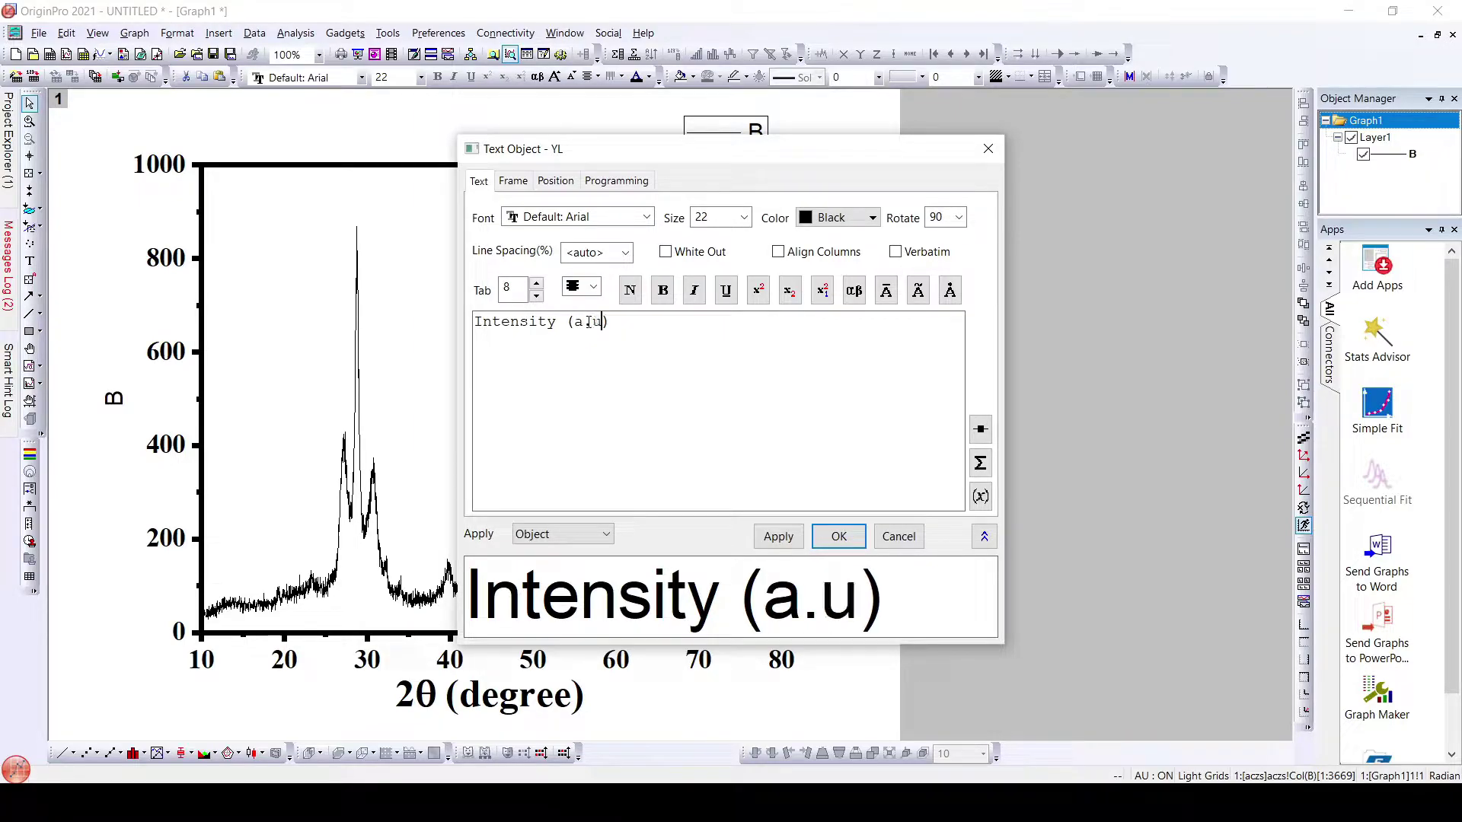
Step: Format the whole Intensity (a.u) title as bold Times New Roman, size 36
left_click_drag(620, 322, 457, 321)
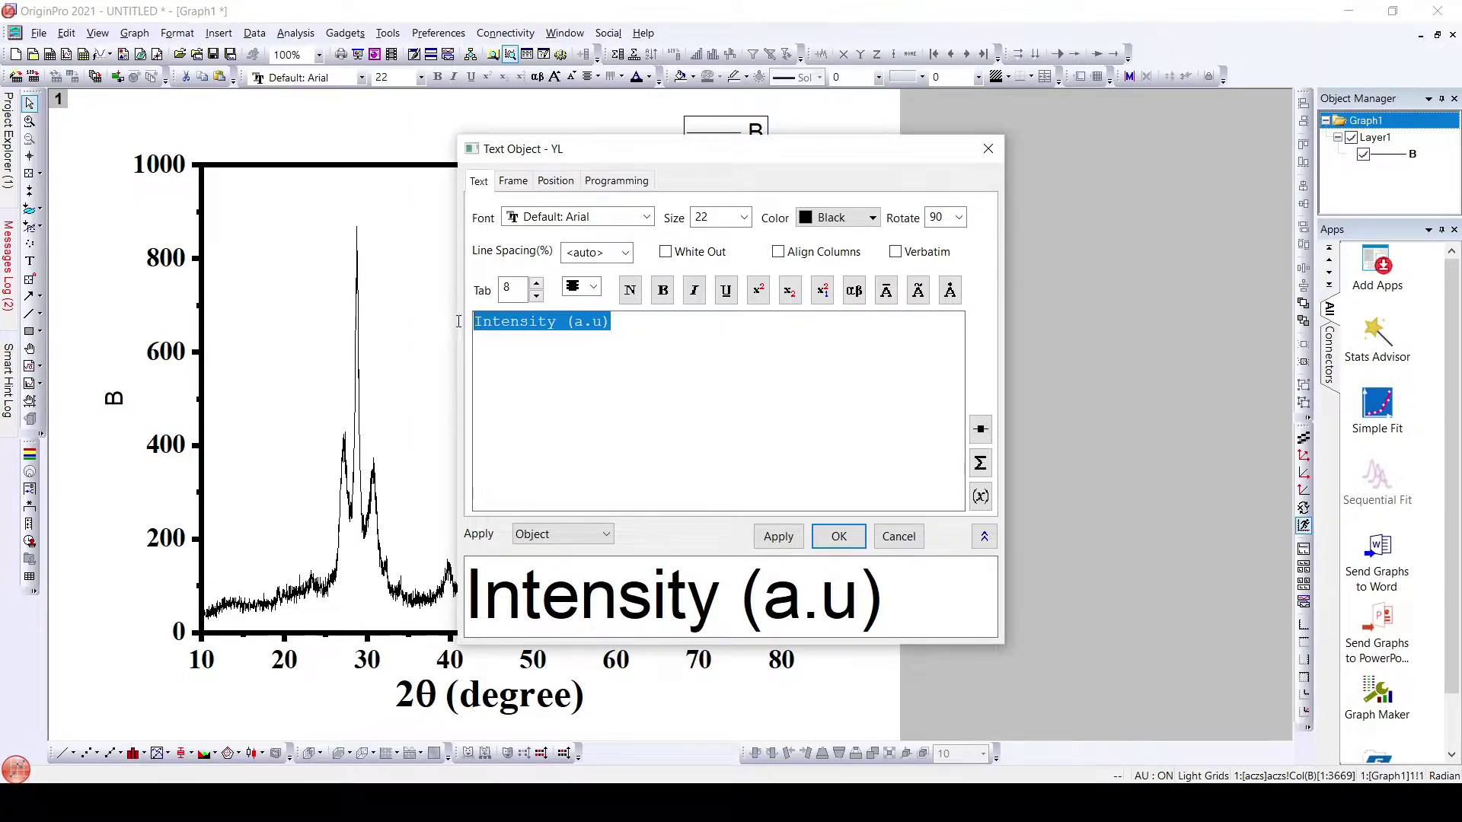
left_click(663, 290)
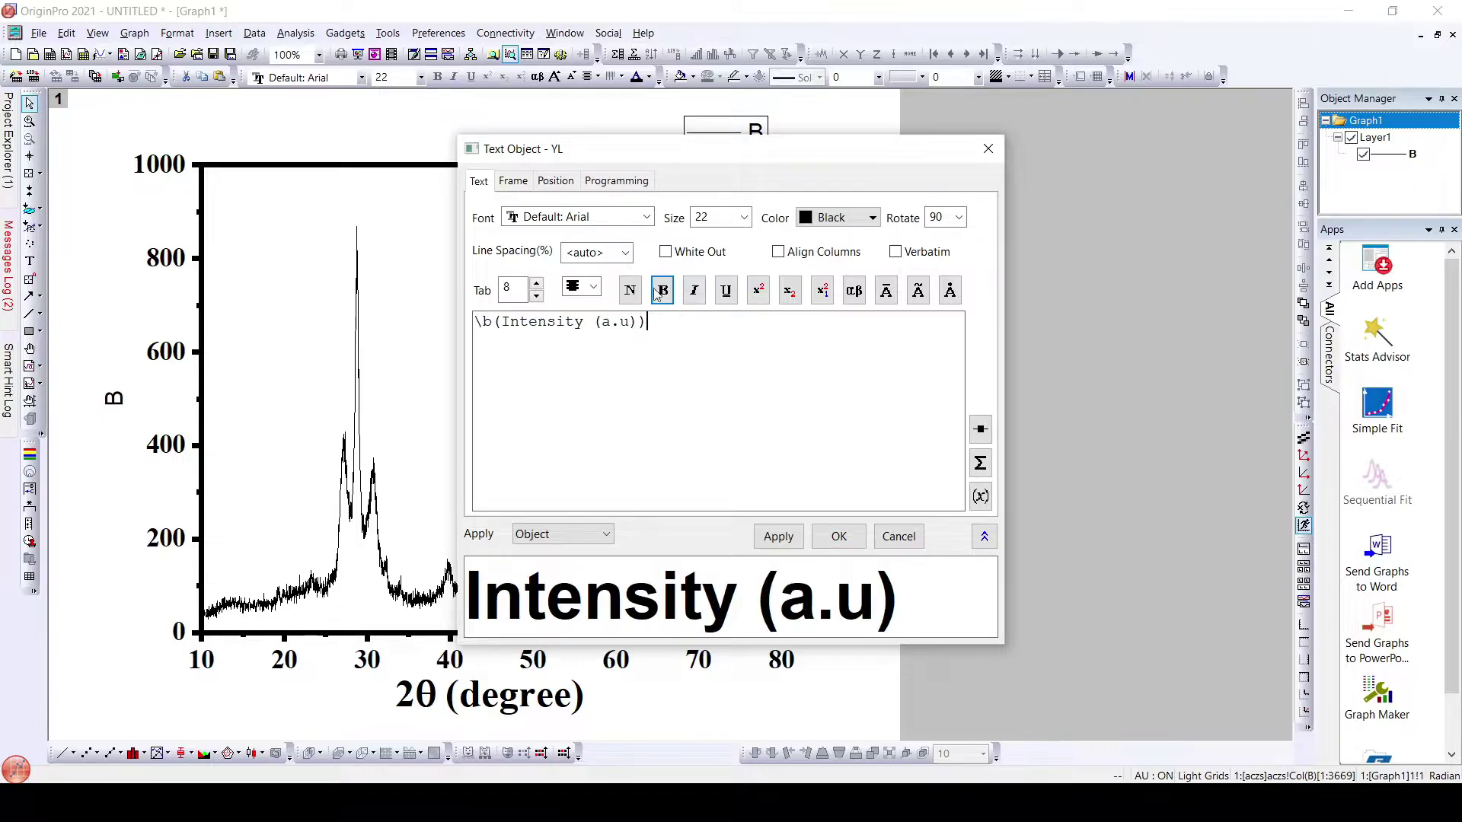
left_click(642, 219)
scroll(586, 304, "up", 1)
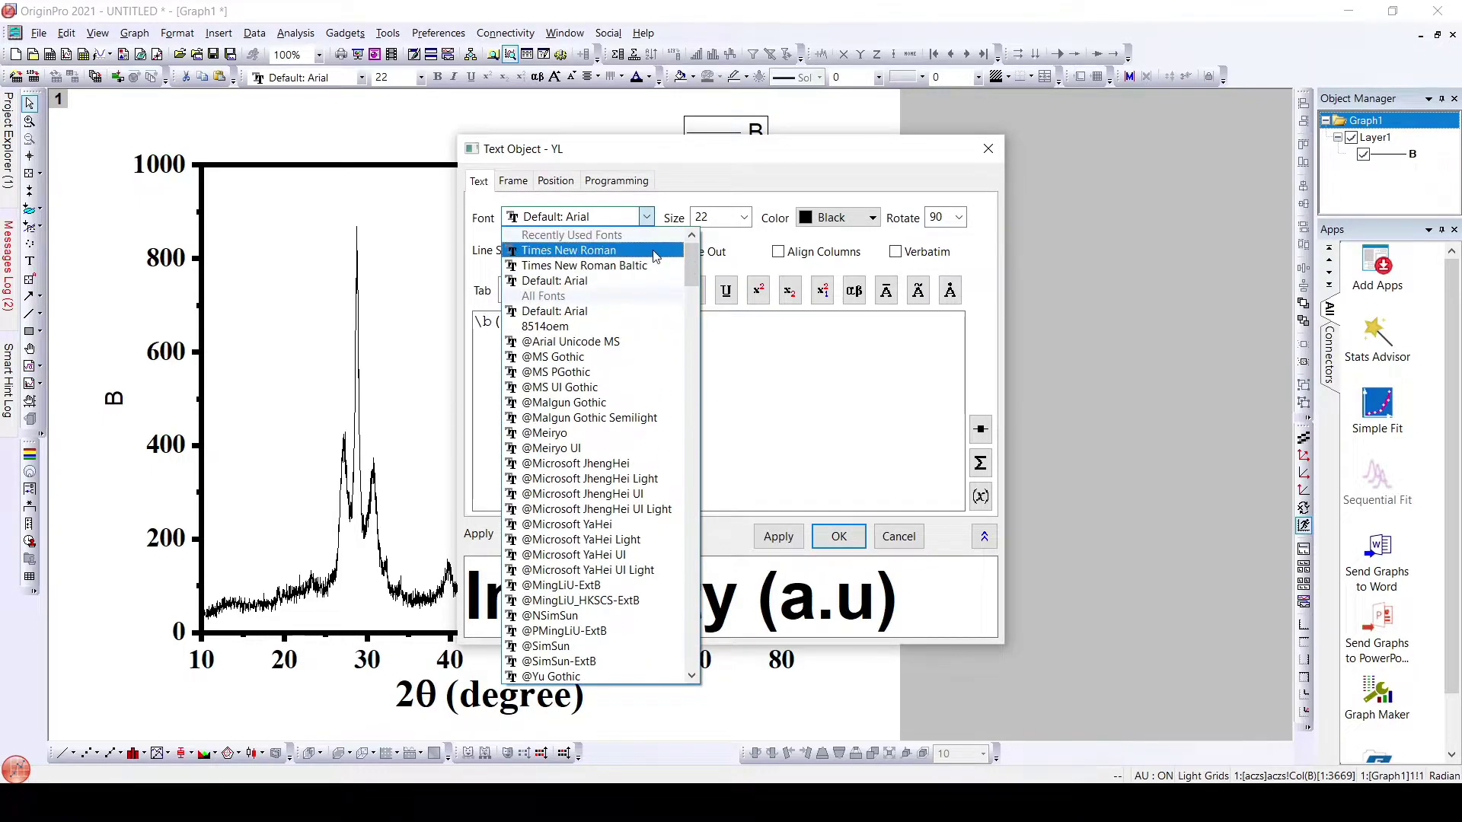
left_click(586, 261)
left_click(744, 218)
left_click(711, 434)
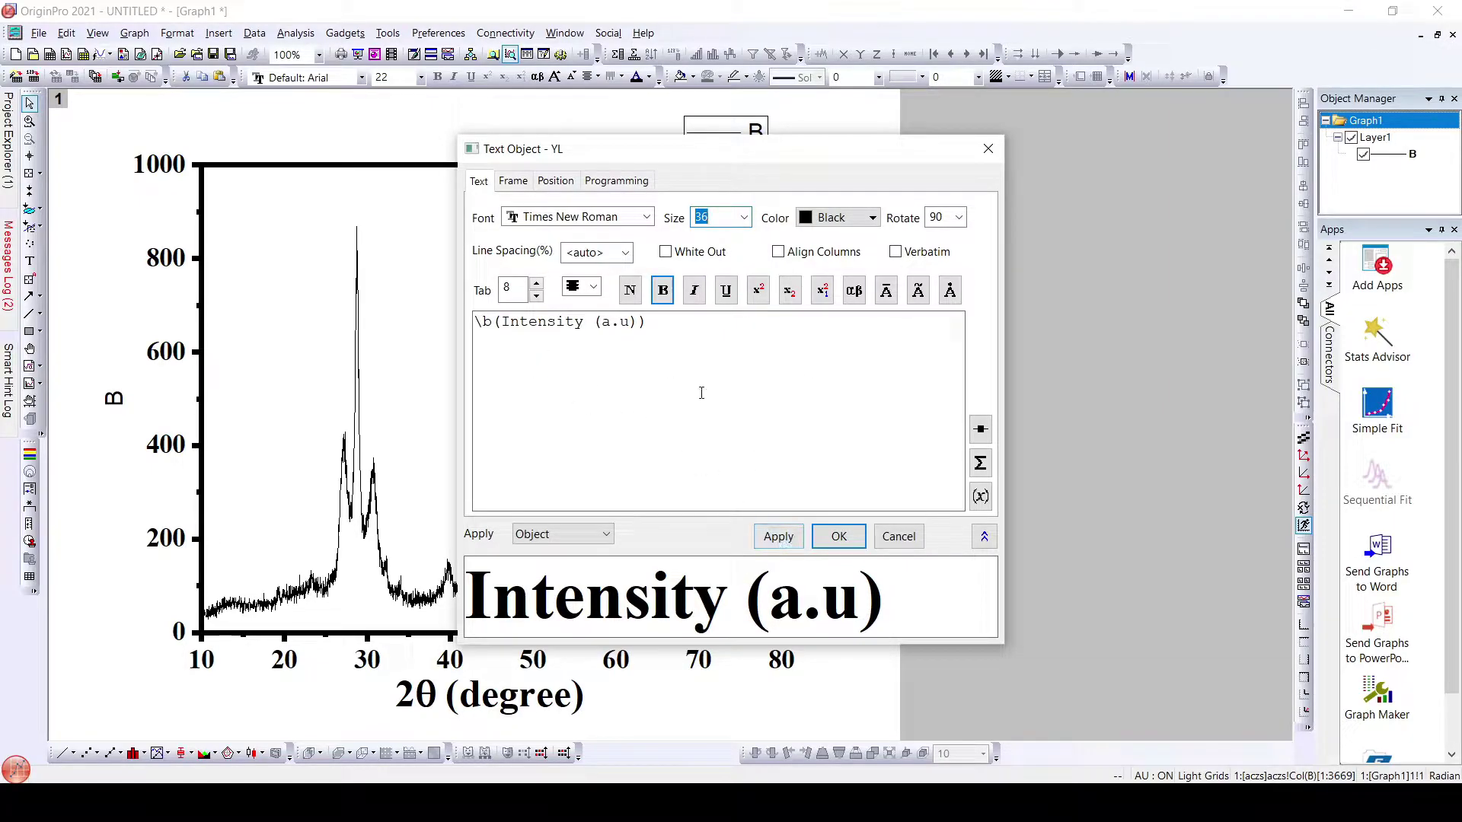
left_click(858, 542)
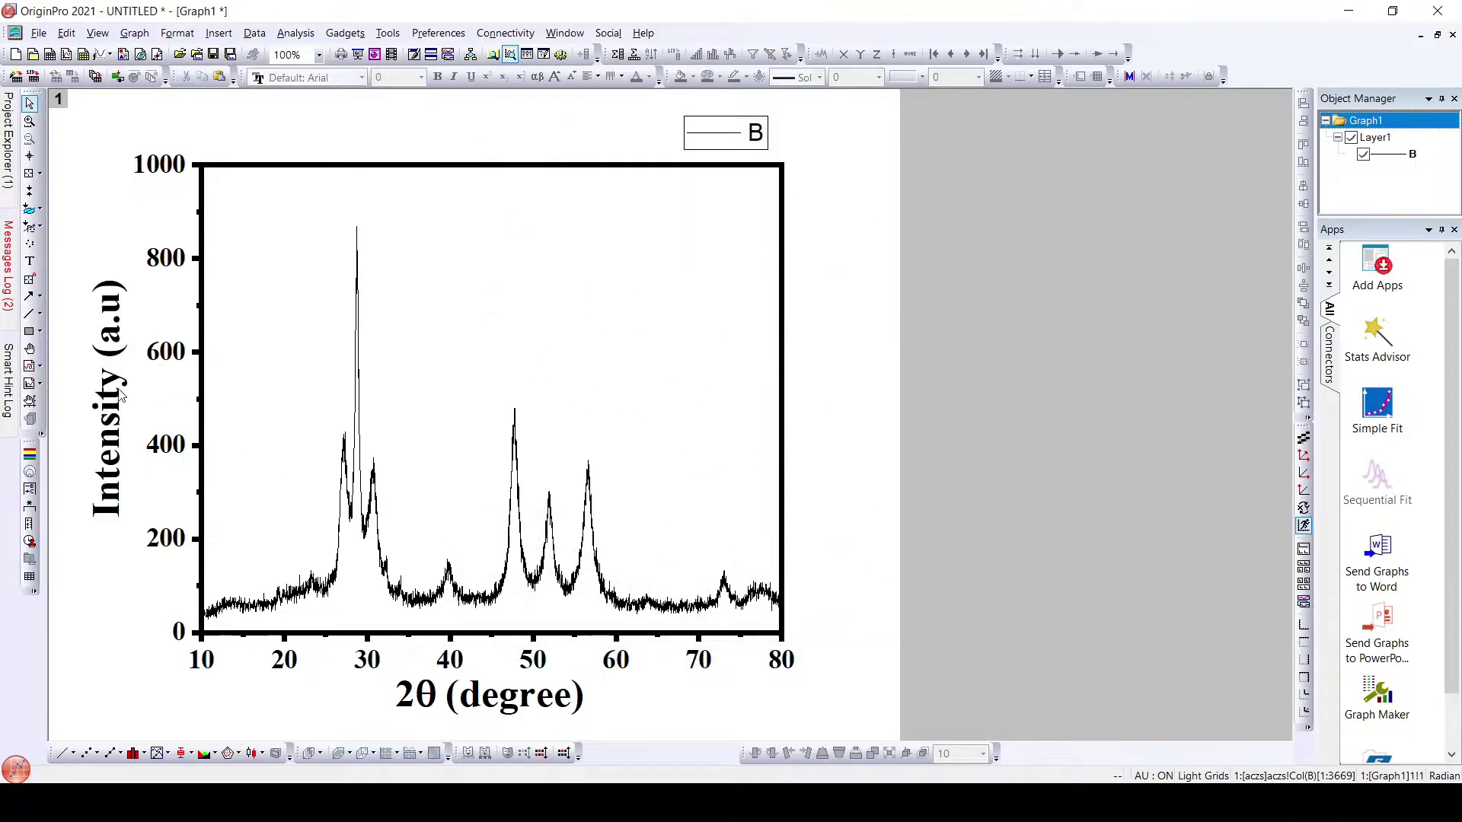
Step: Save Graph1 as the graph template 'XRD' and restore the graph window
left_click(114, 392)
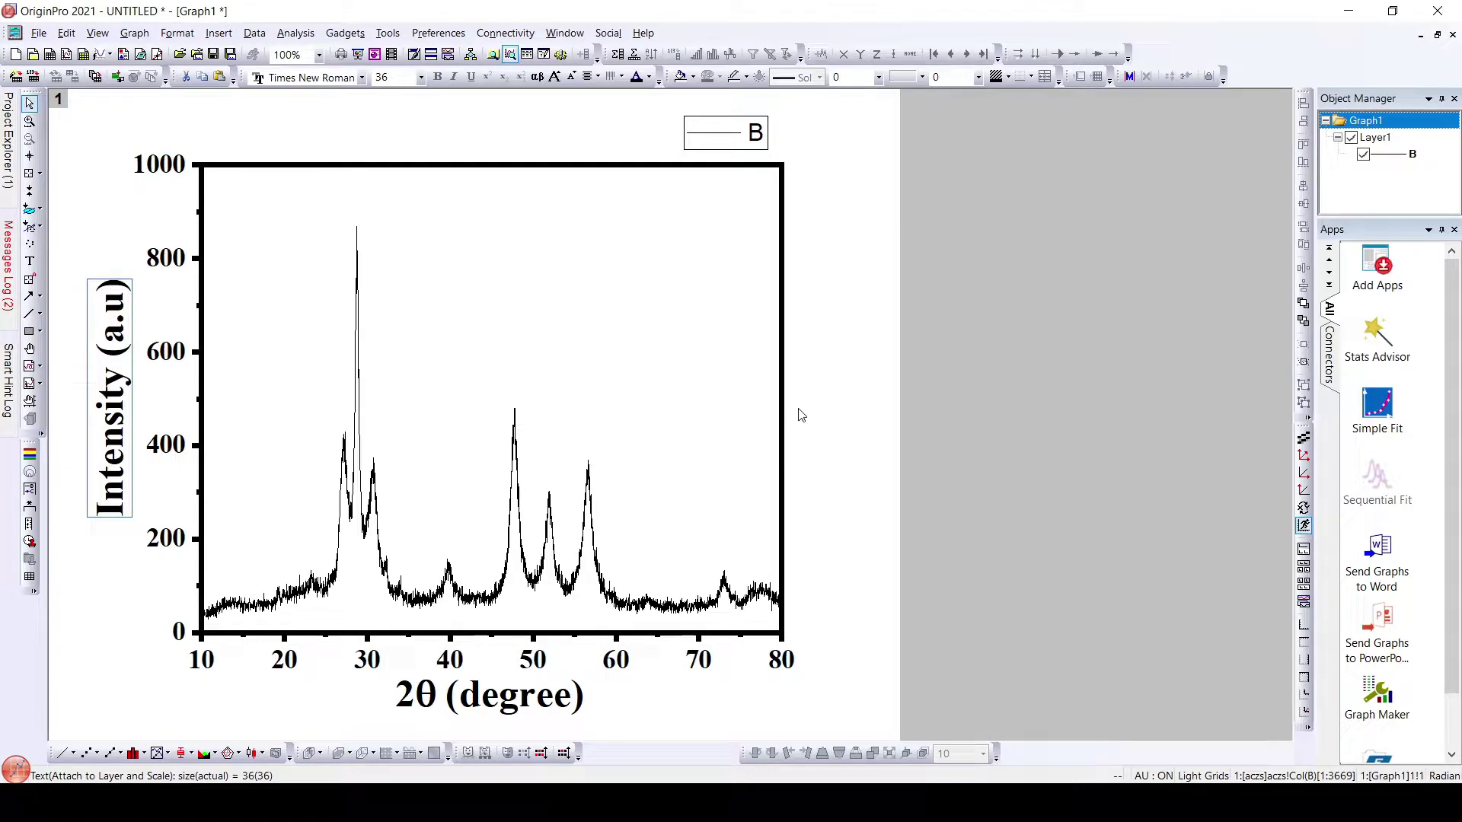
left_click(37, 34)
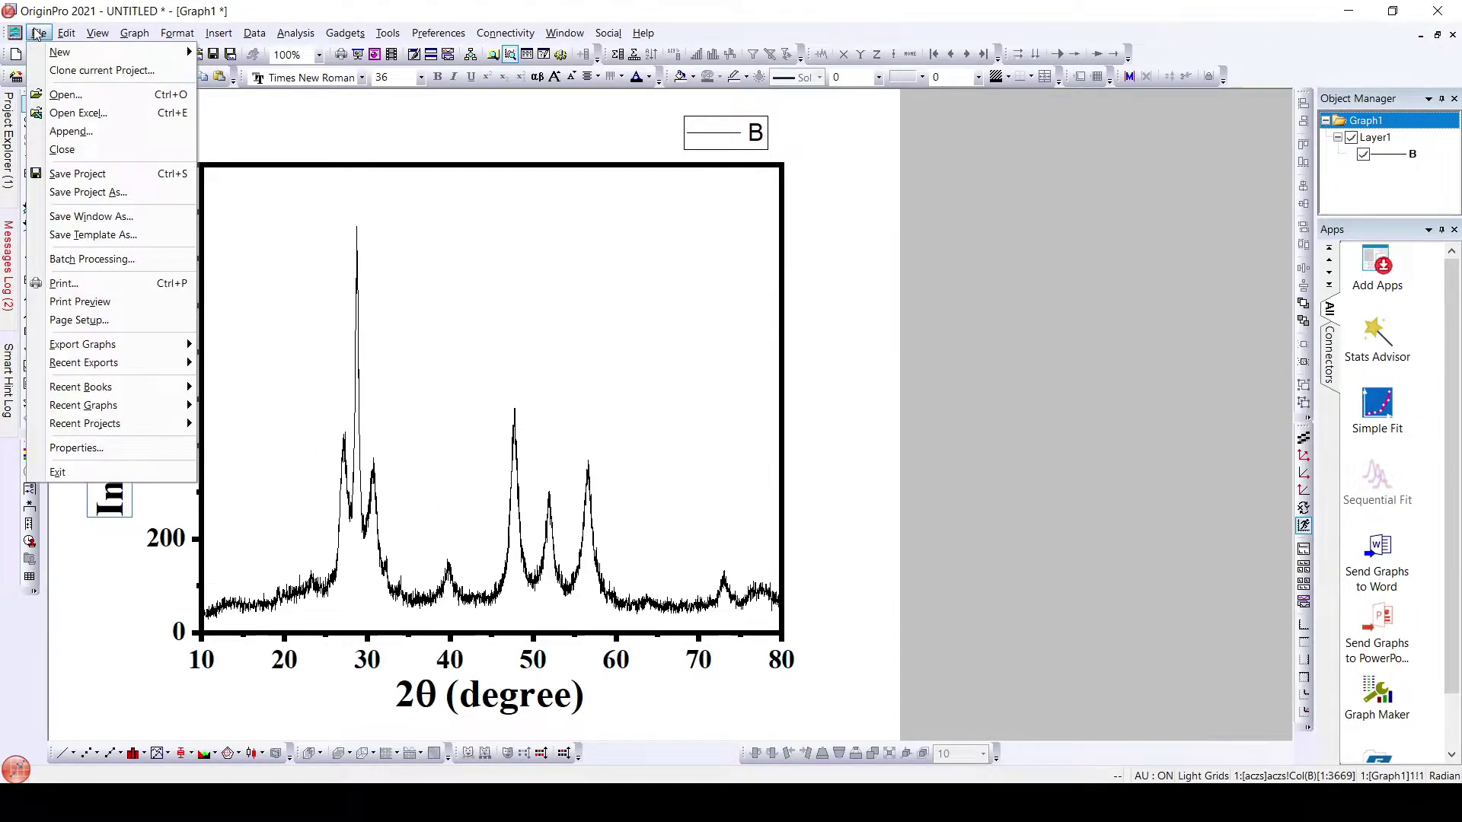
left_click(80, 237)
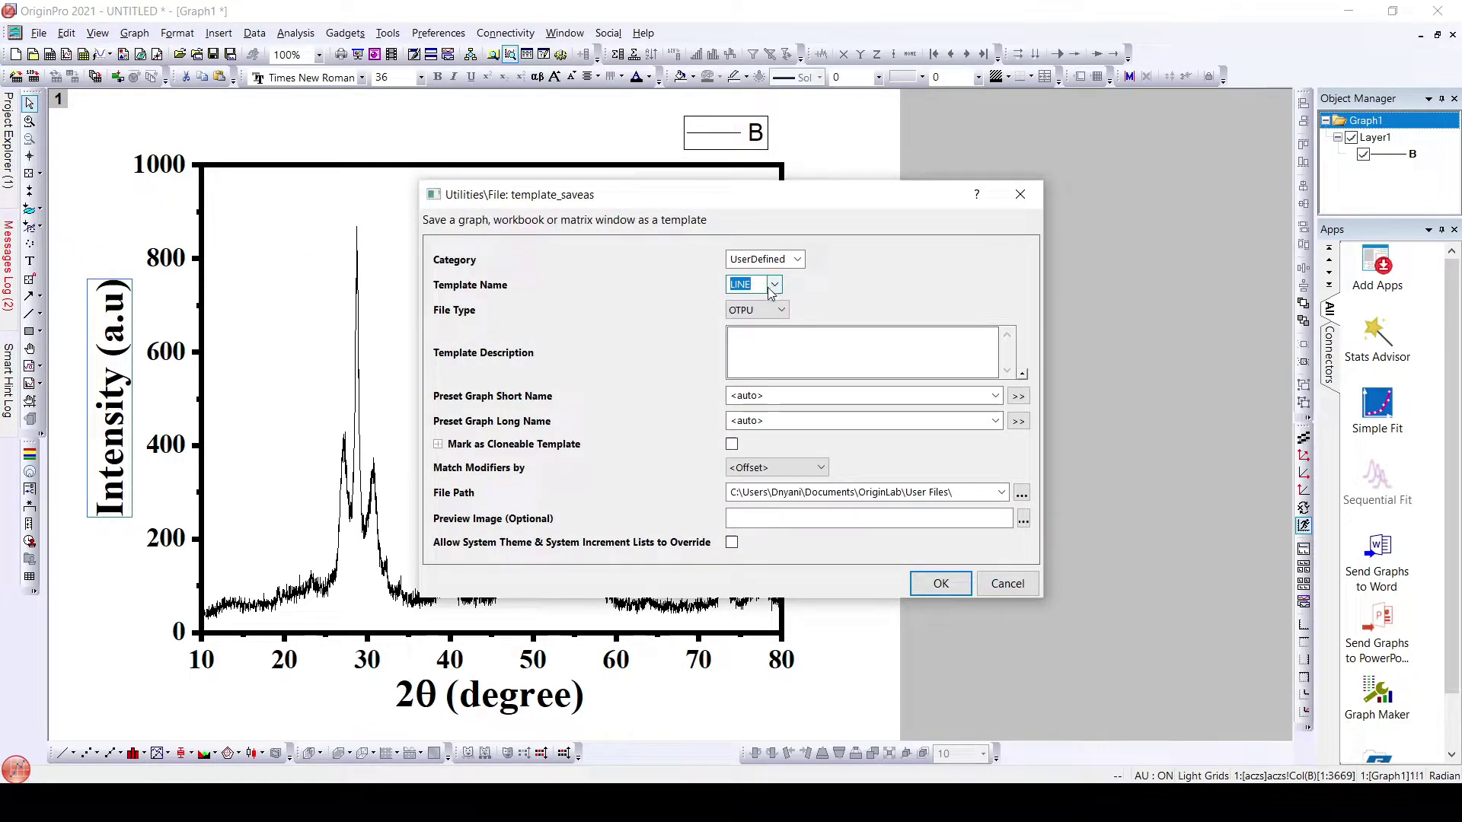
type("XRD")
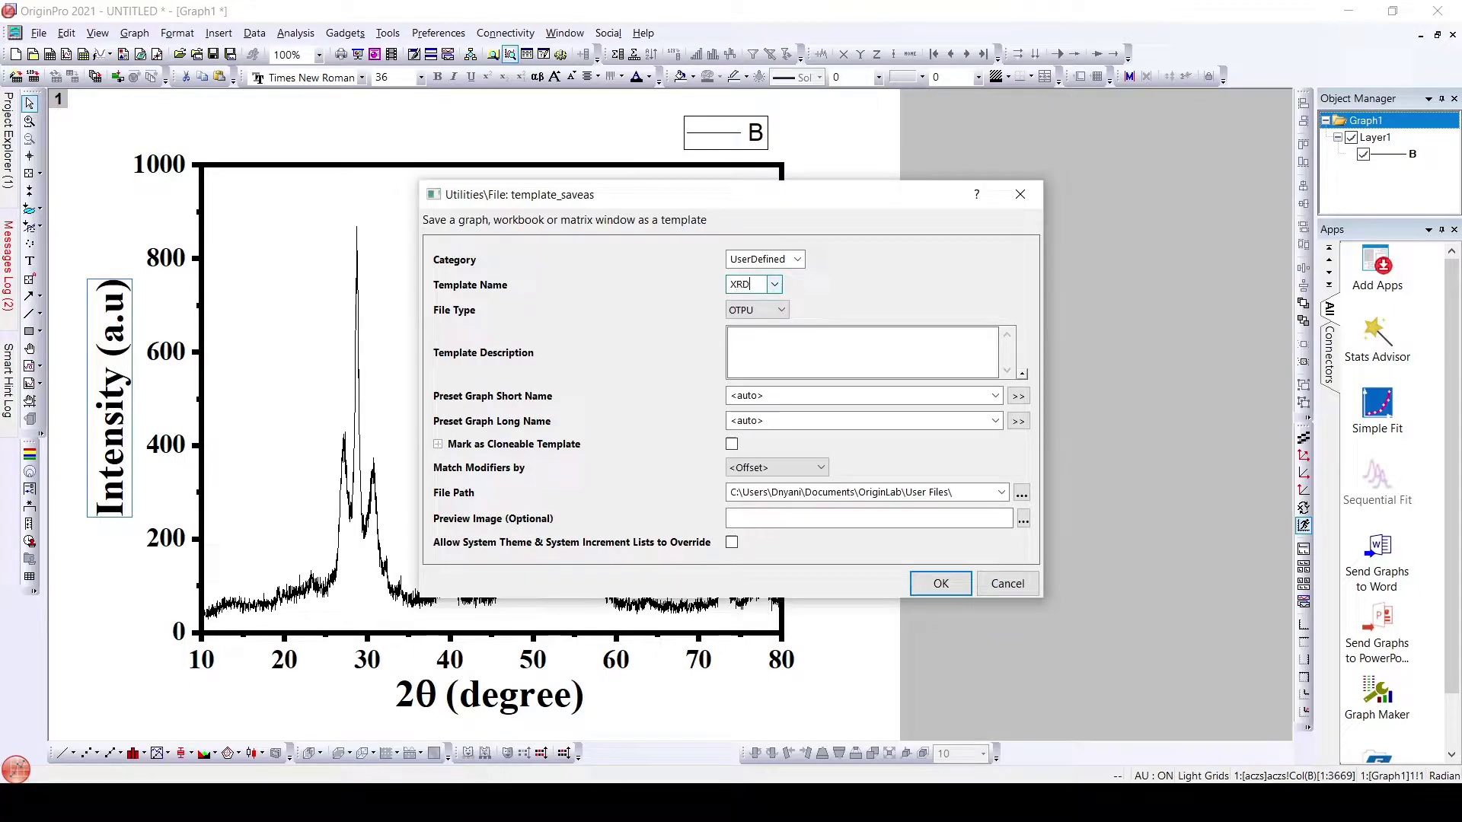
left_click(774, 285)
left_click(746, 303)
left_click(1021, 594)
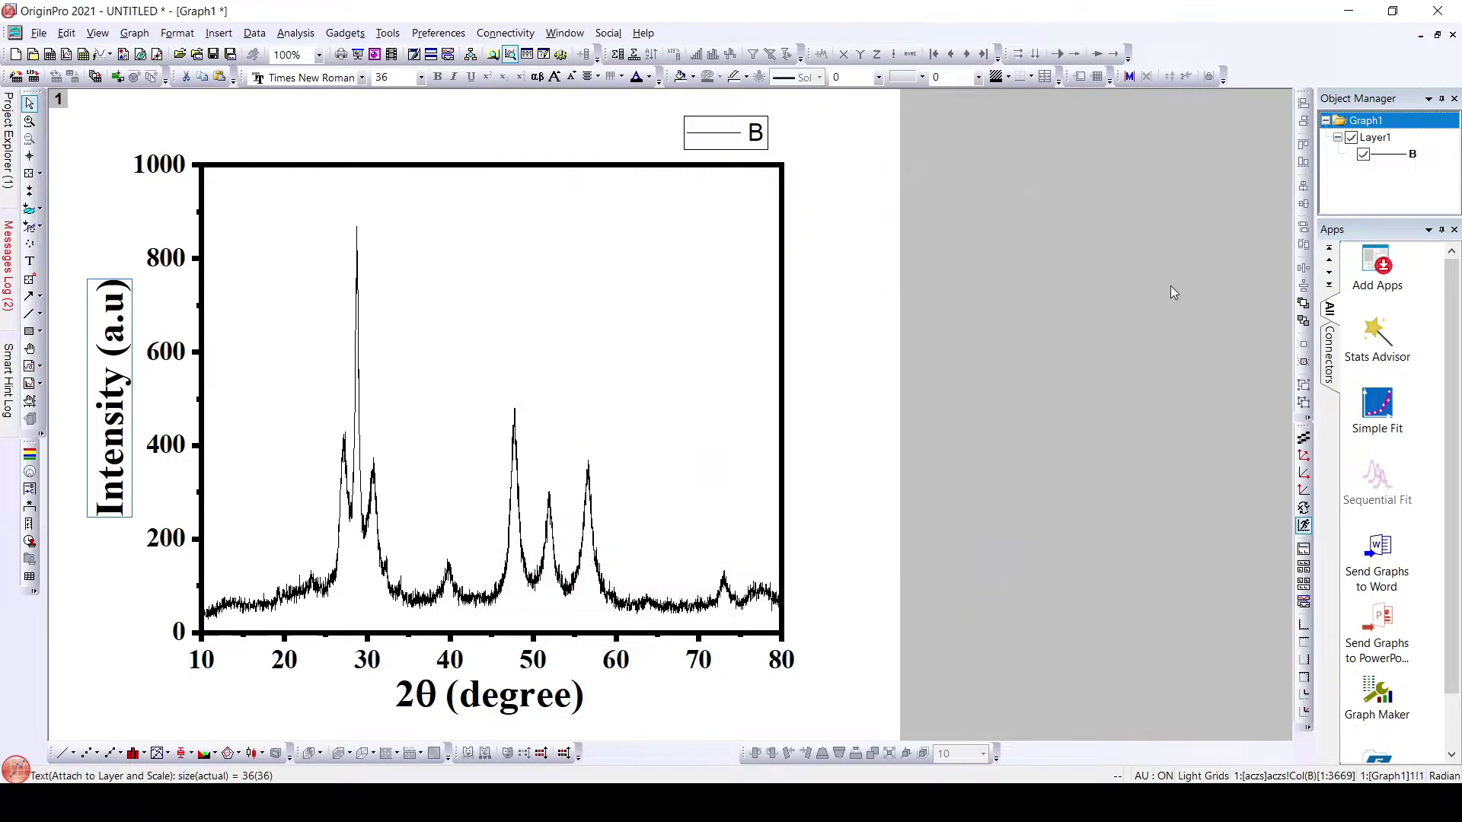
left_click(1438, 35)
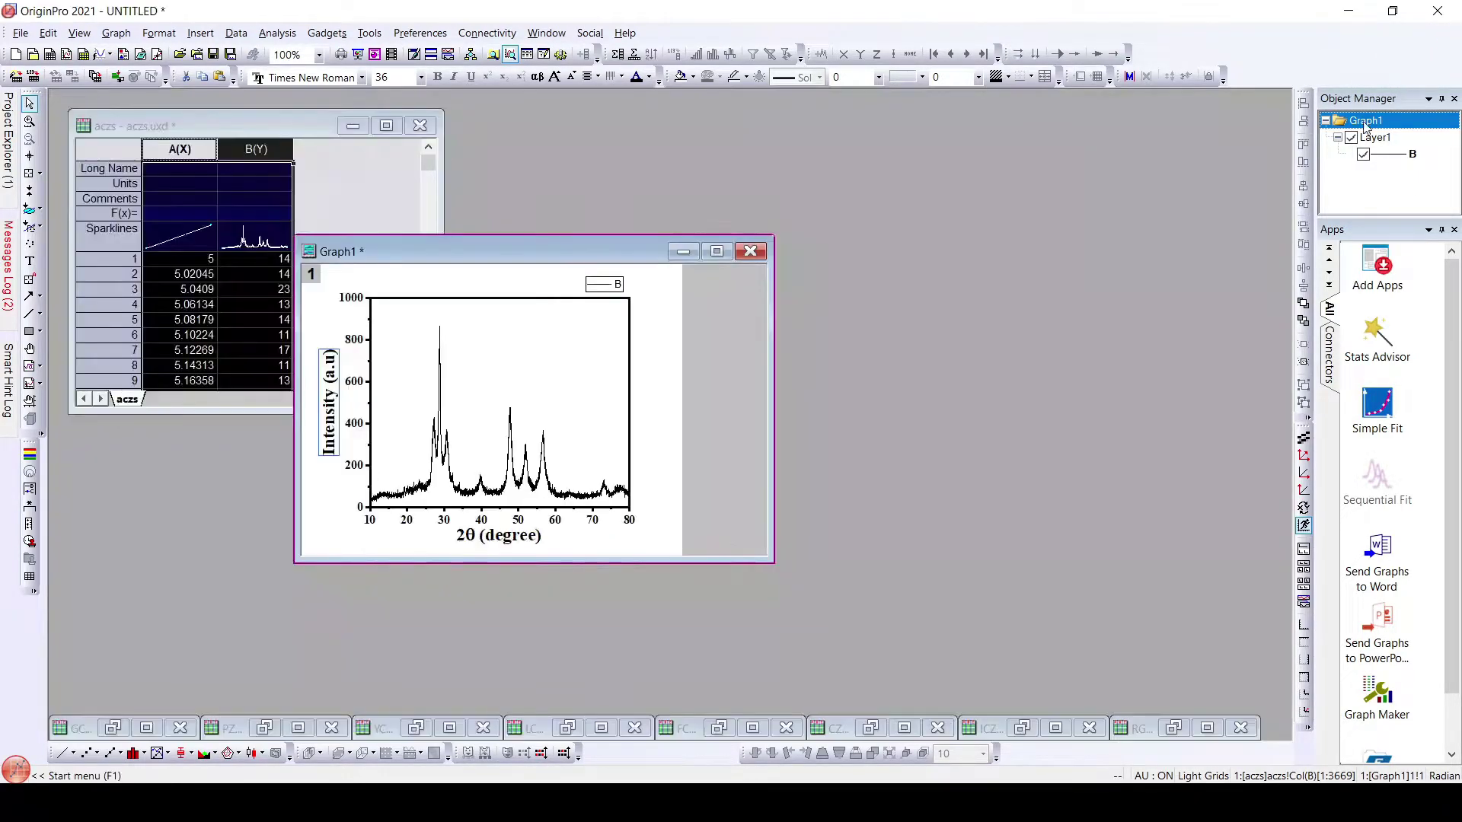
Step: Minimize the acz worksheet and create a graph from XRD.otpu plotting CZS.uxd column B
left_click(352, 126)
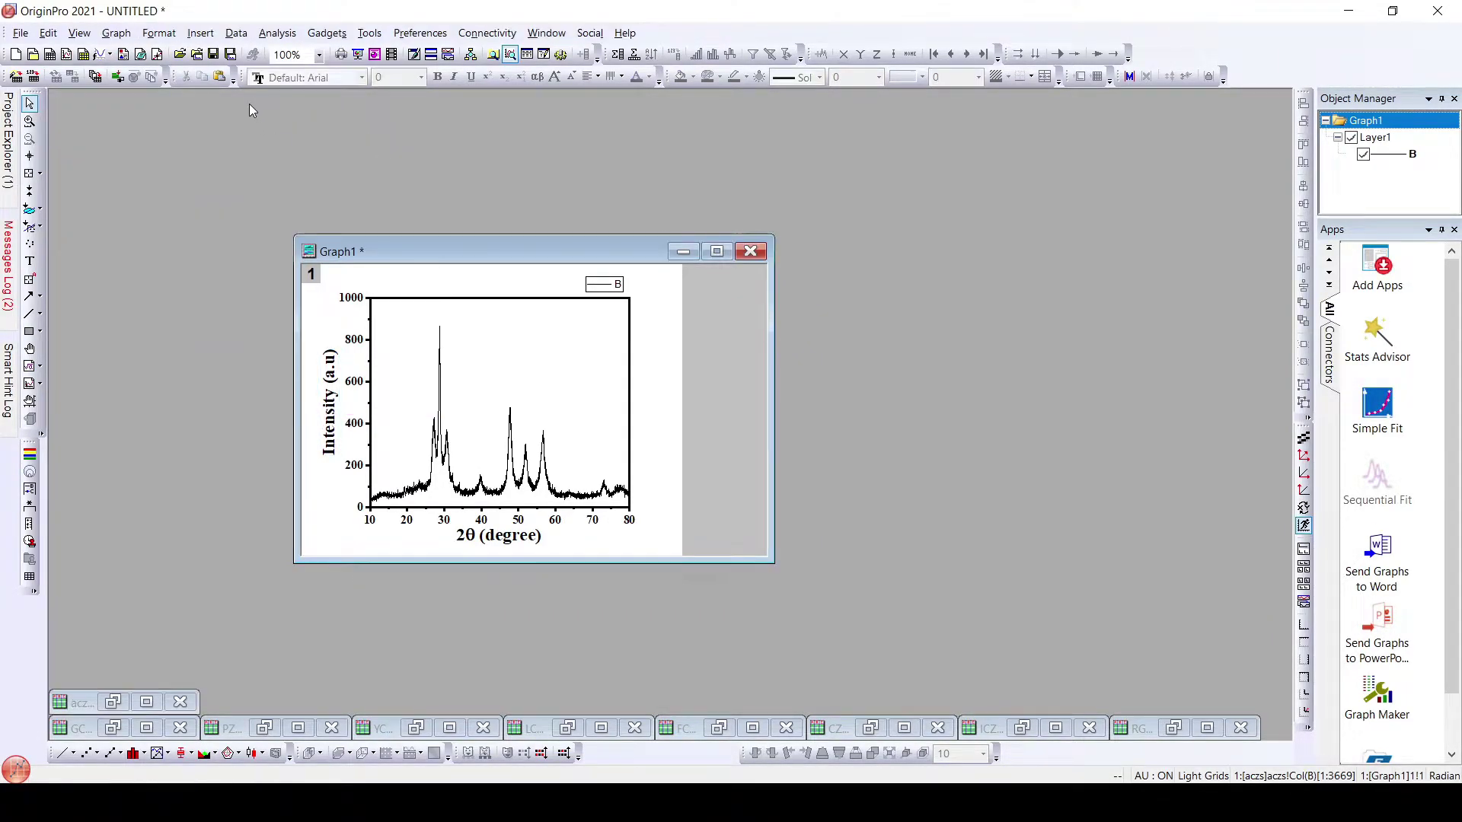
left_click(197, 55)
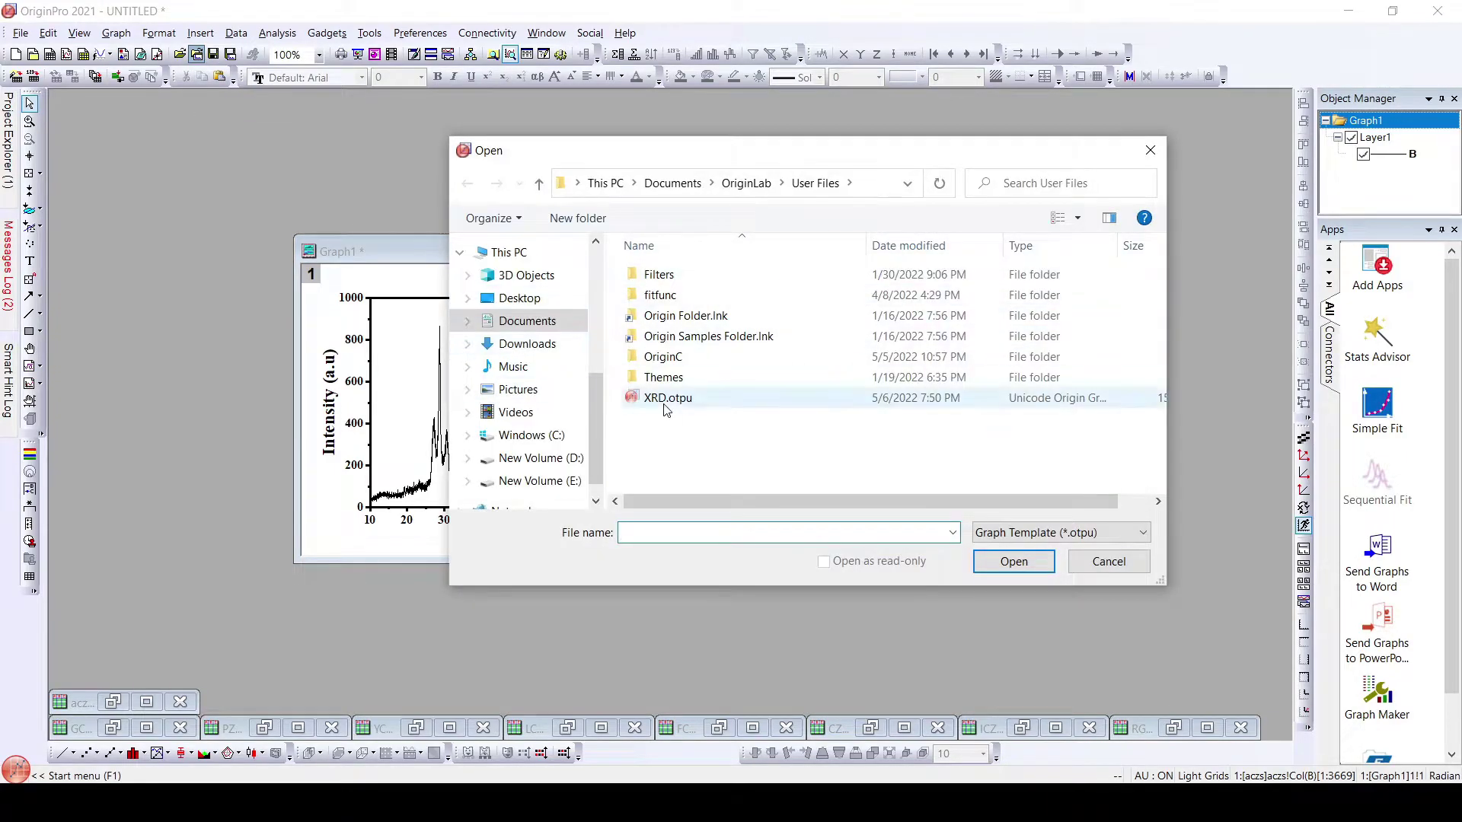
left_click(666, 403)
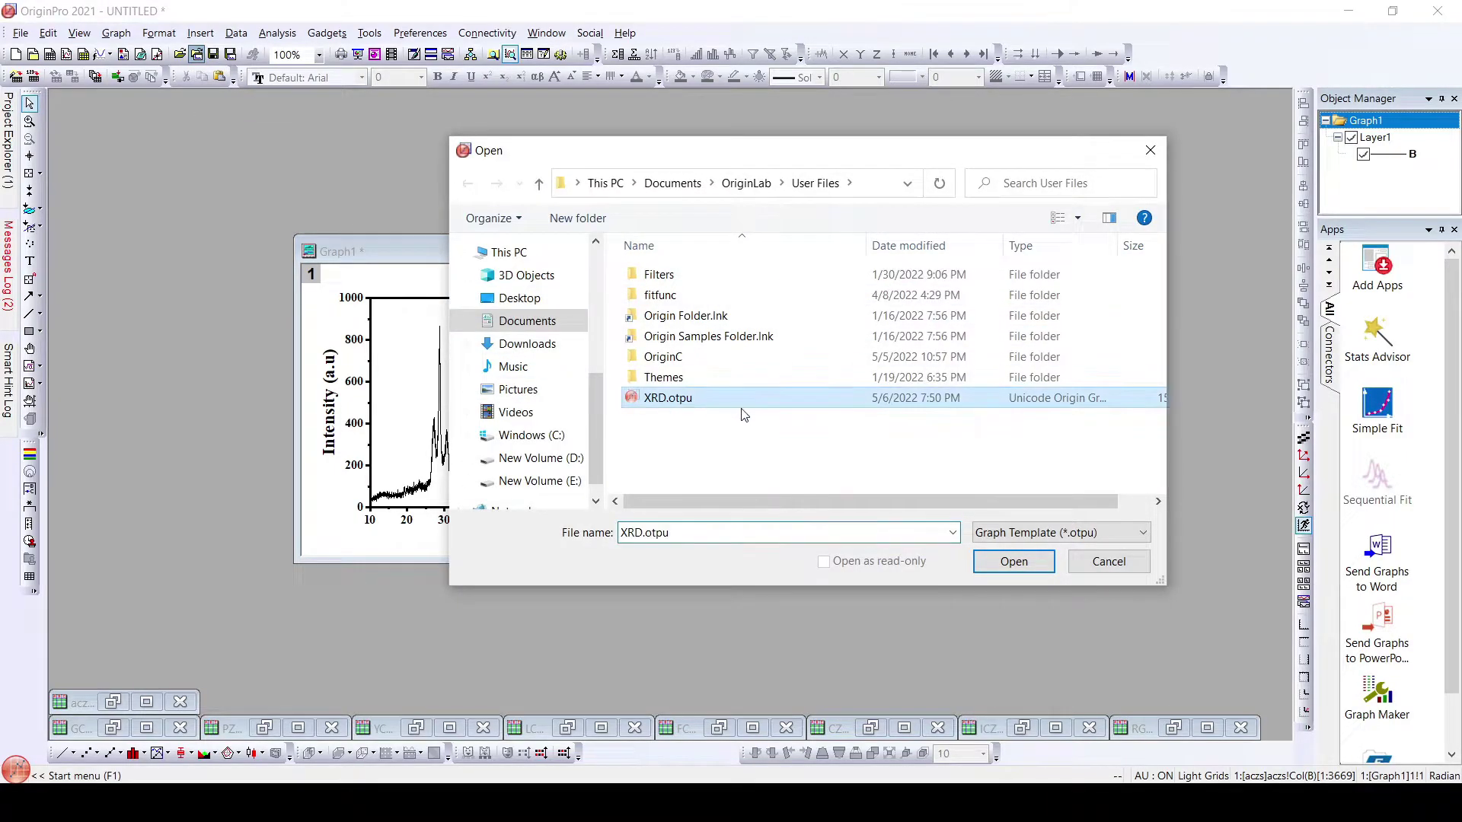
left_click(1014, 561)
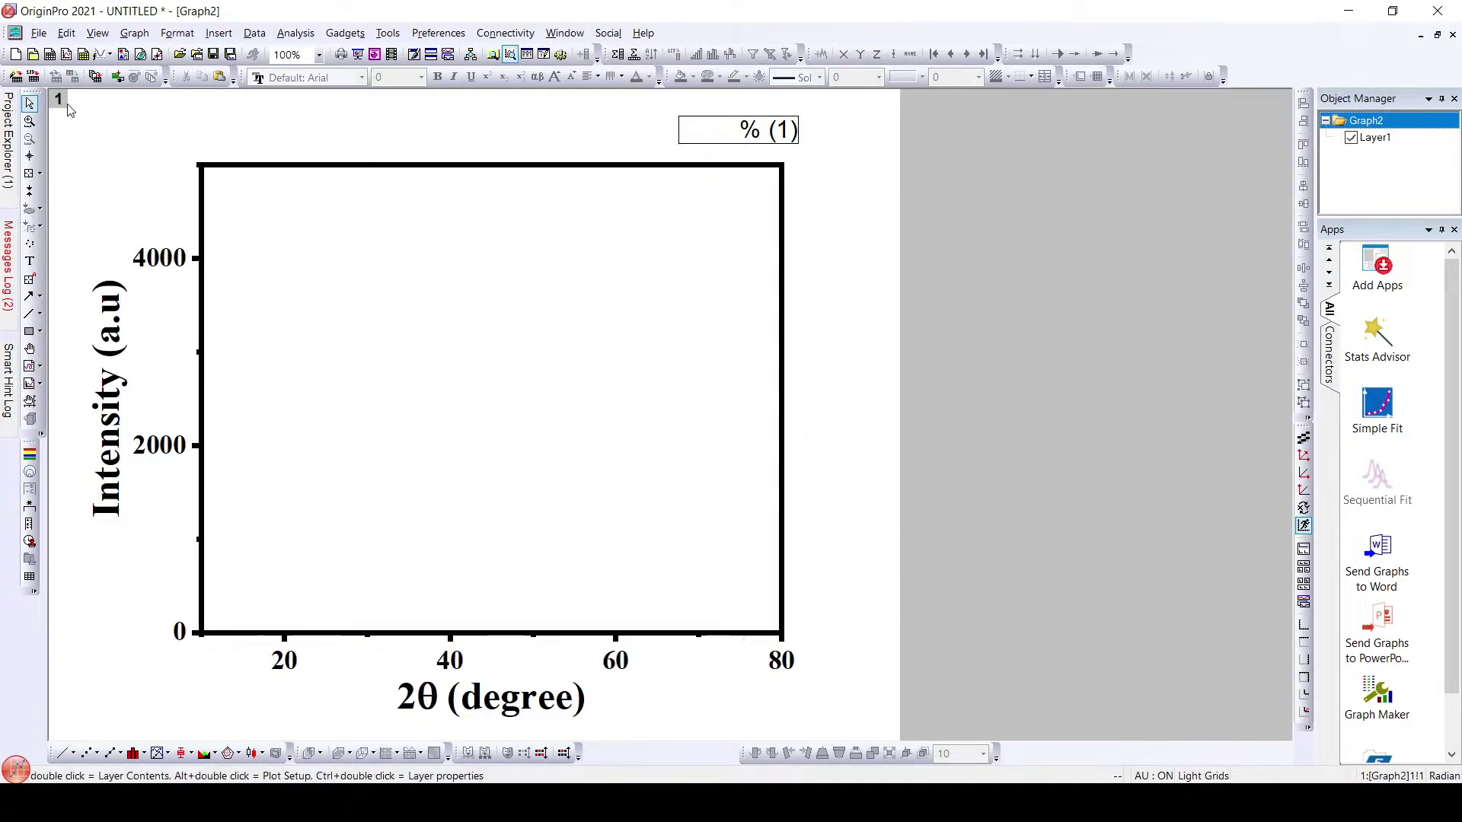
double_click(66, 105)
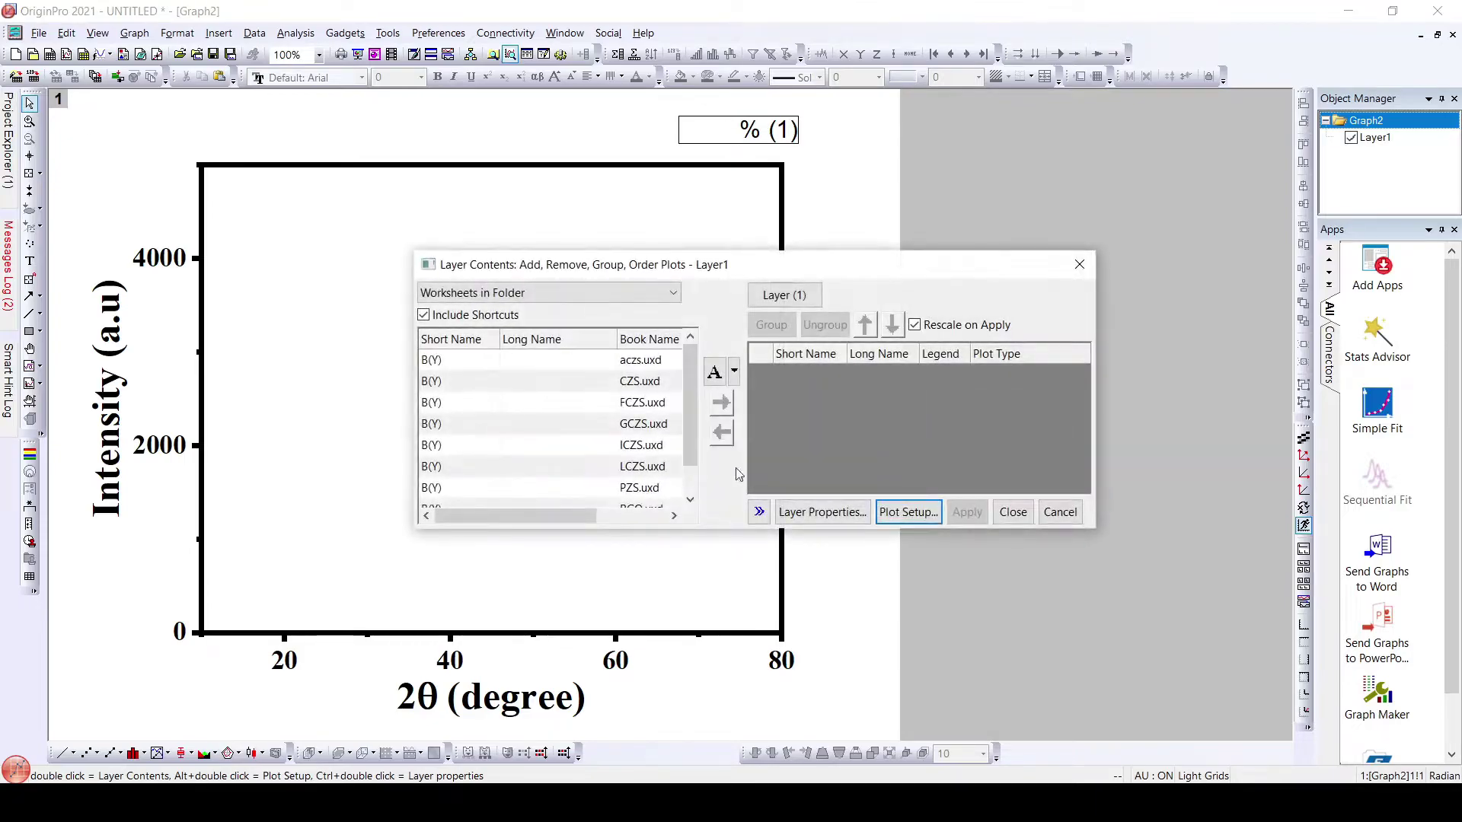
left_click(620, 381)
left_click(721, 402)
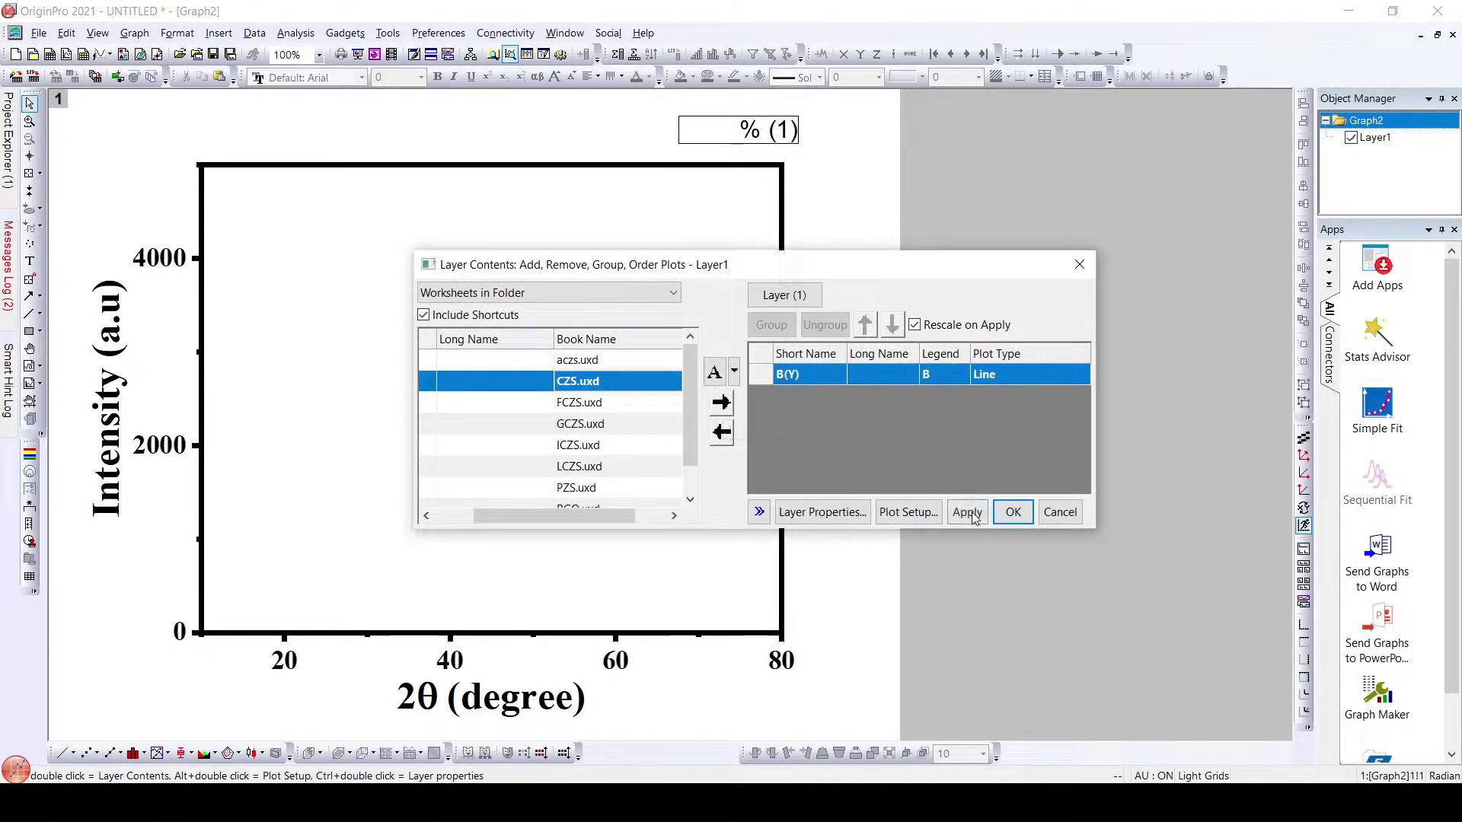
left_click(967, 512)
left_click(1012, 512)
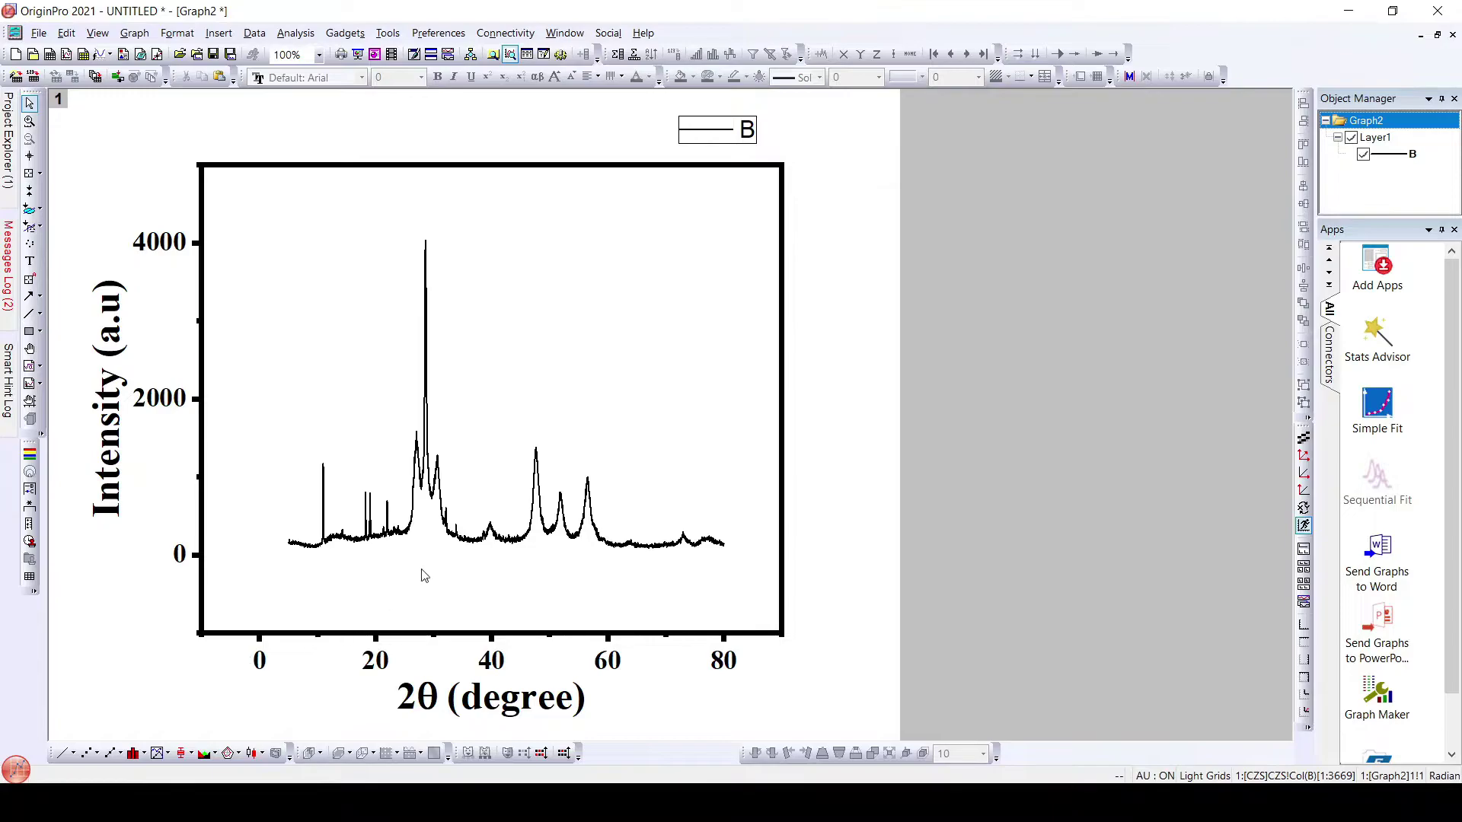
Step: Set Graph2's X axis from 10 to 80 and start its Y axis at 0
double_click(263, 663)
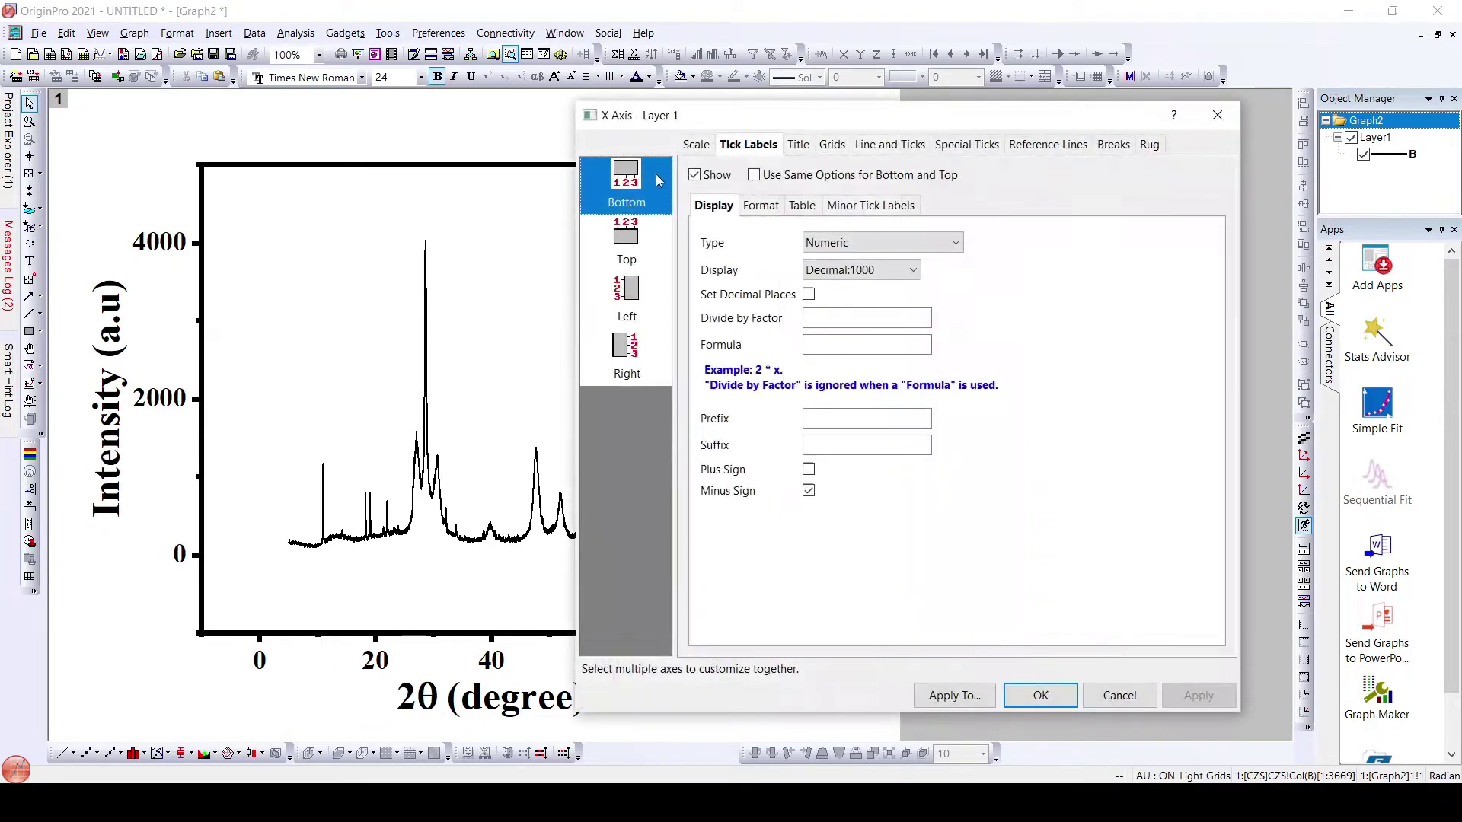
left_click(696, 142)
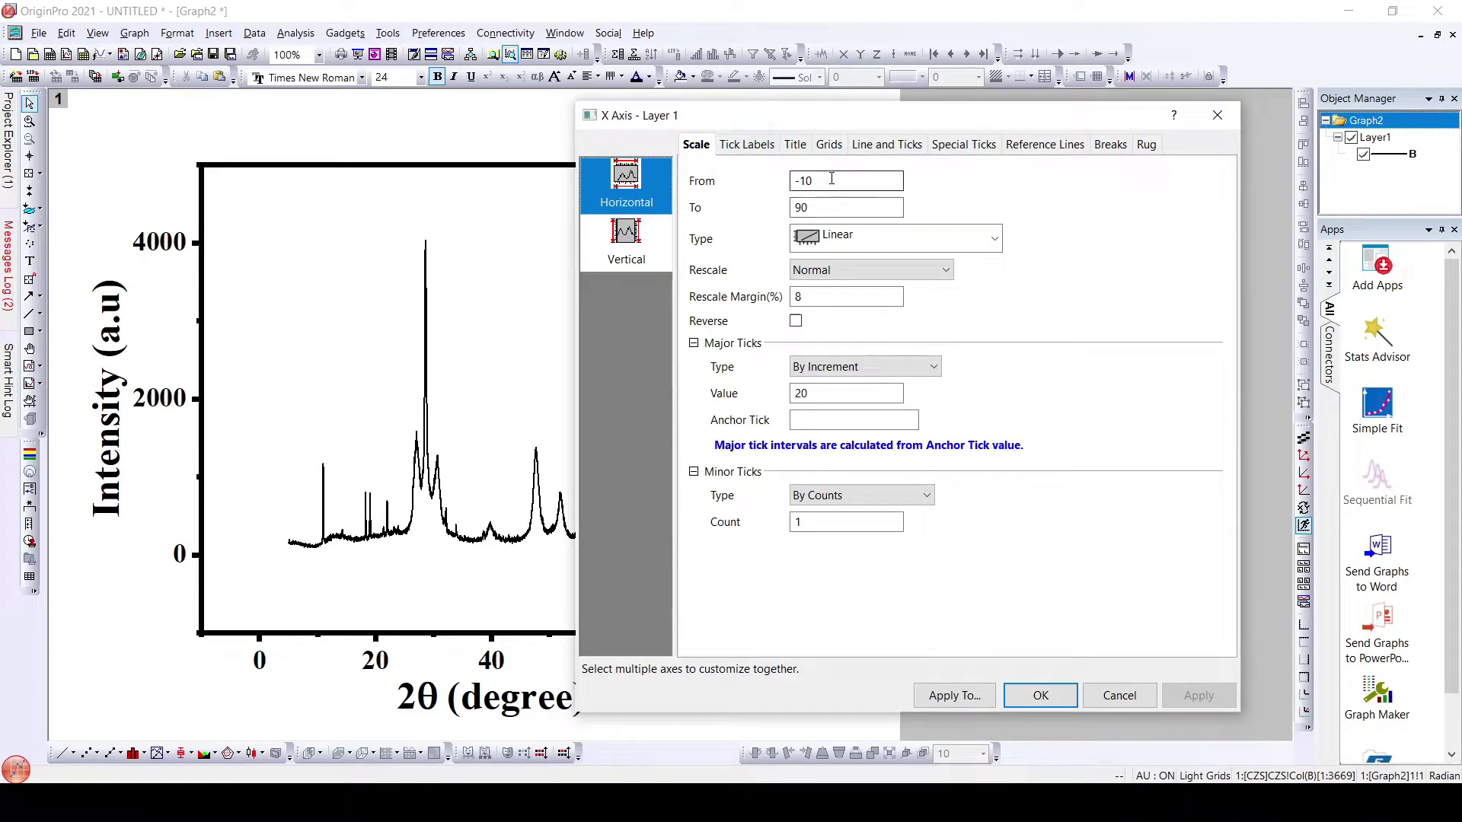
type("10")
double_click(826, 210)
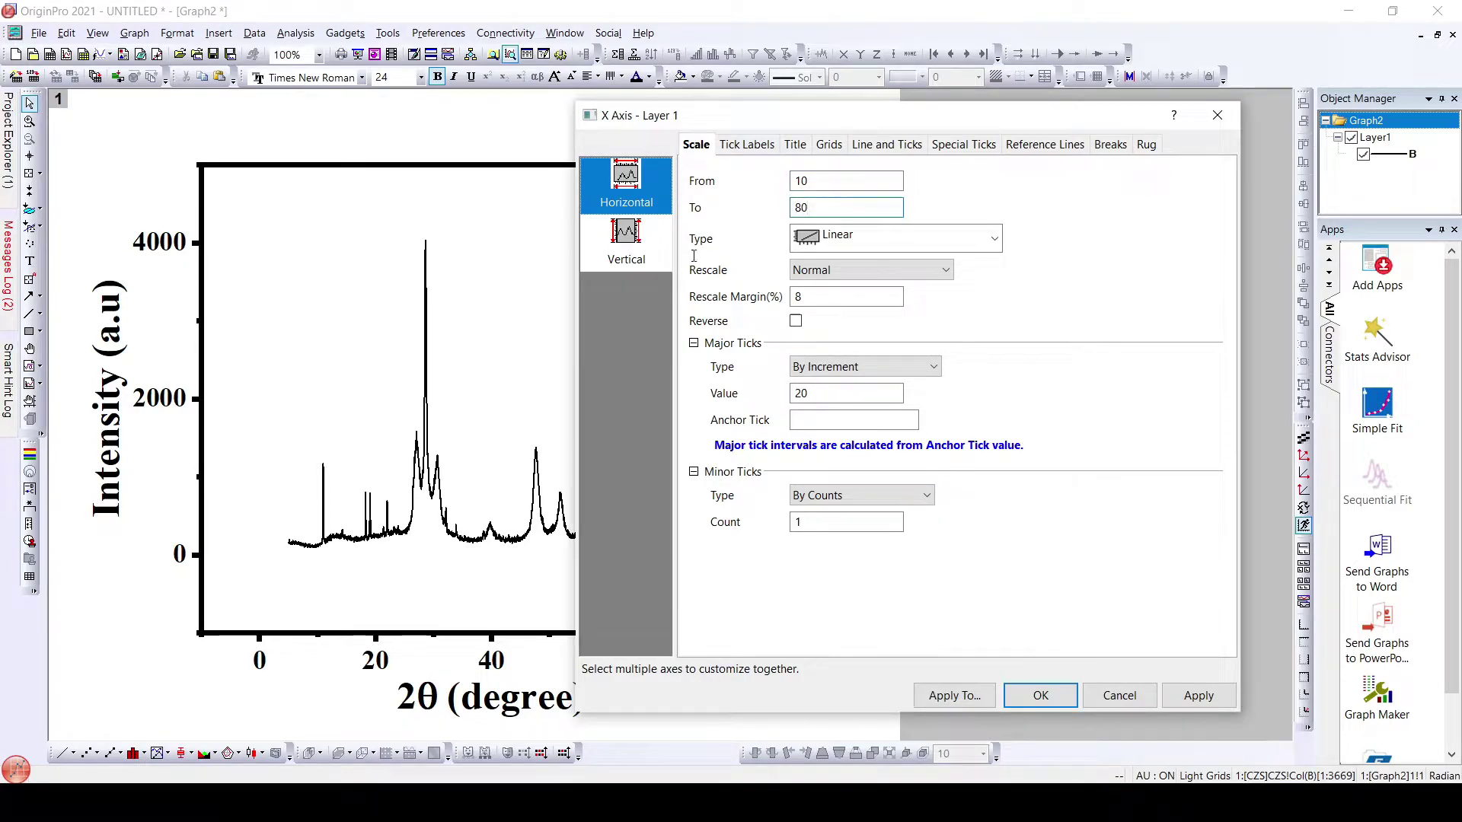
left_click(641, 241)
type("0")
left_click(1191, 697)
left_click(1052, 702)
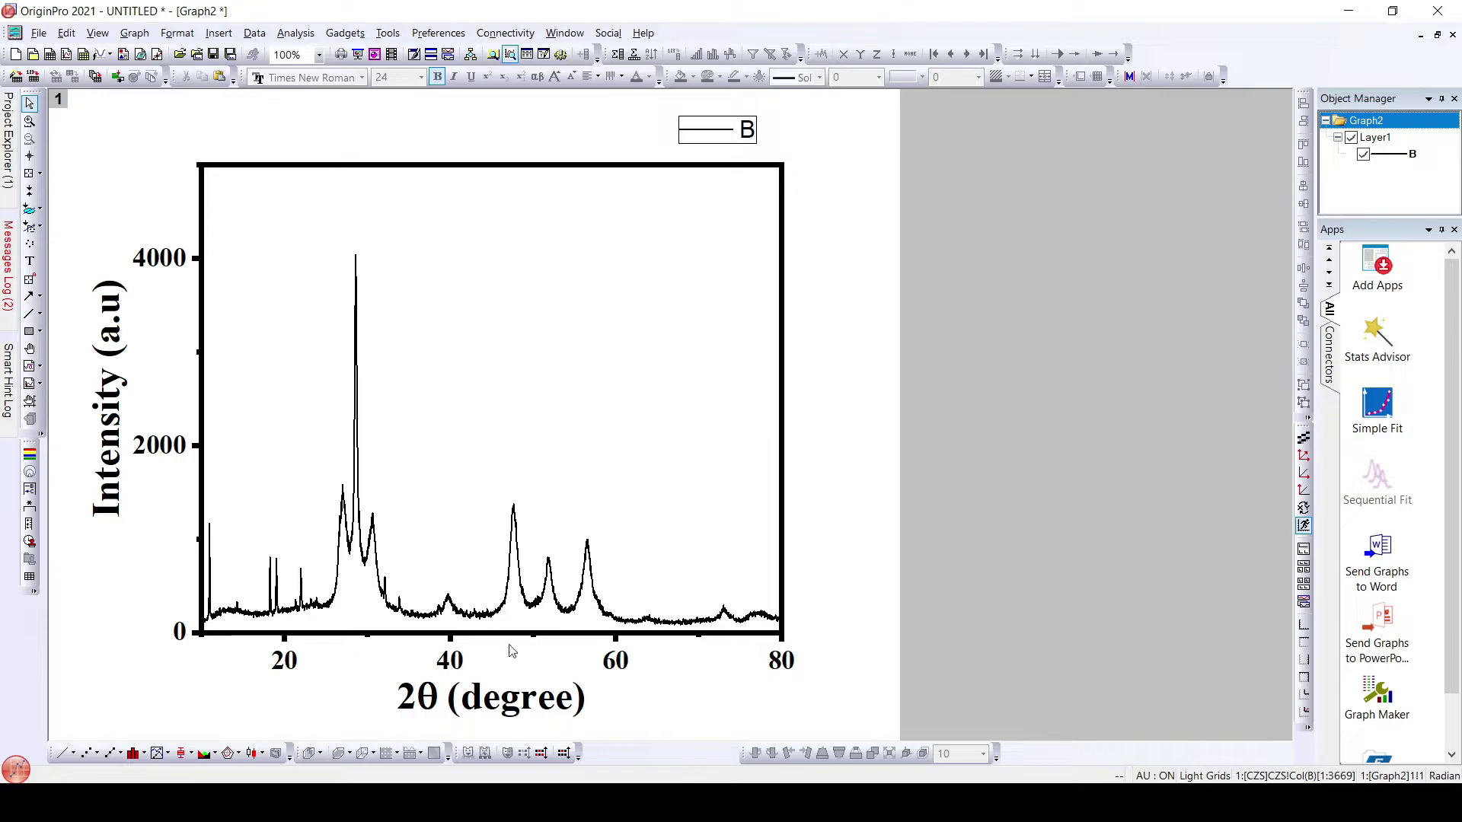
Step: Move Graph2 aside and create a new graph from XRD.otpu plotting the FCZS.uxd data
left_click(1438, 34)
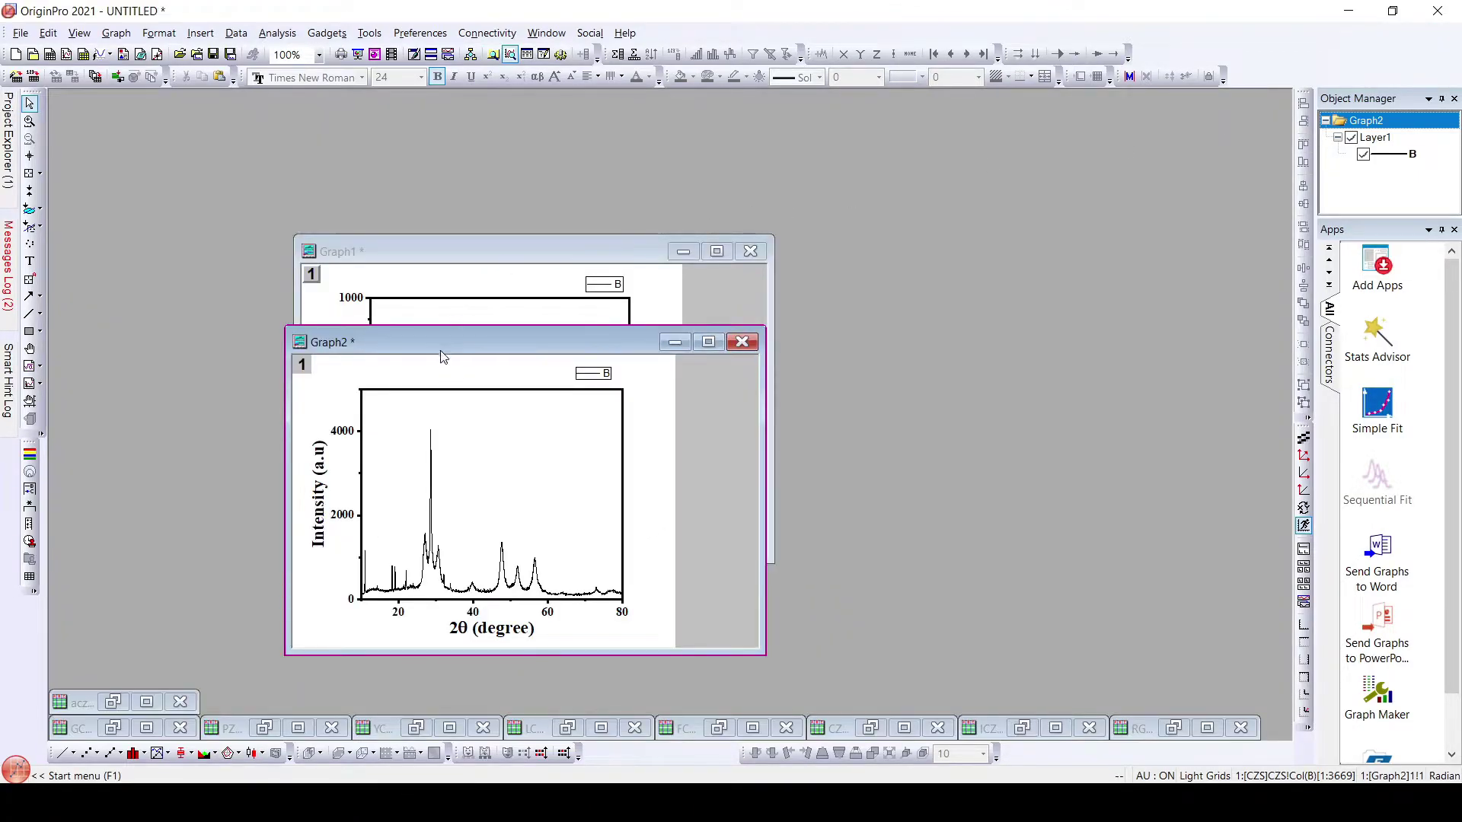
left_click_drag(443, 356, 689, 213)
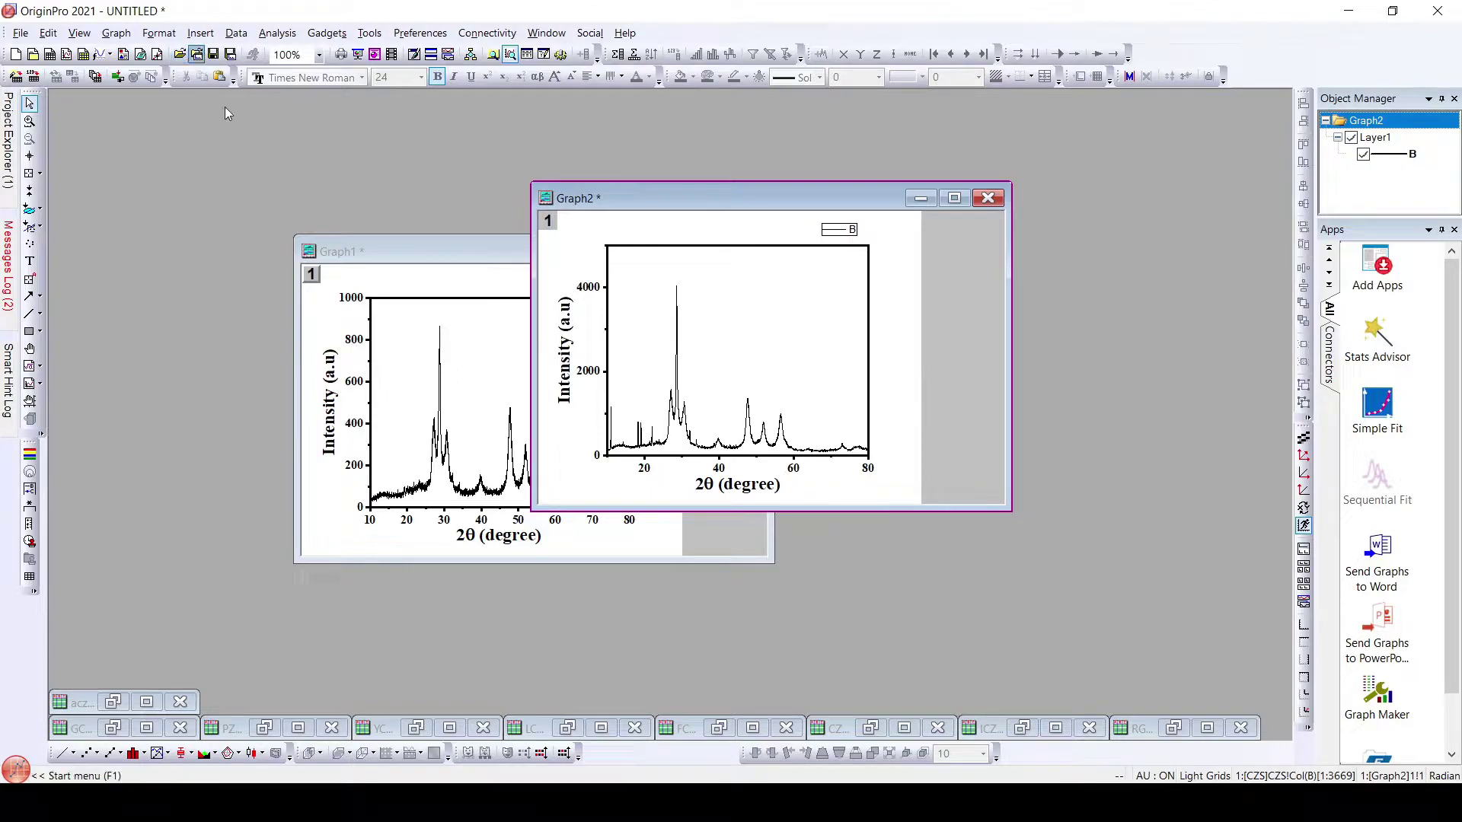
key("ctrl+o")
left_click(668, 397)
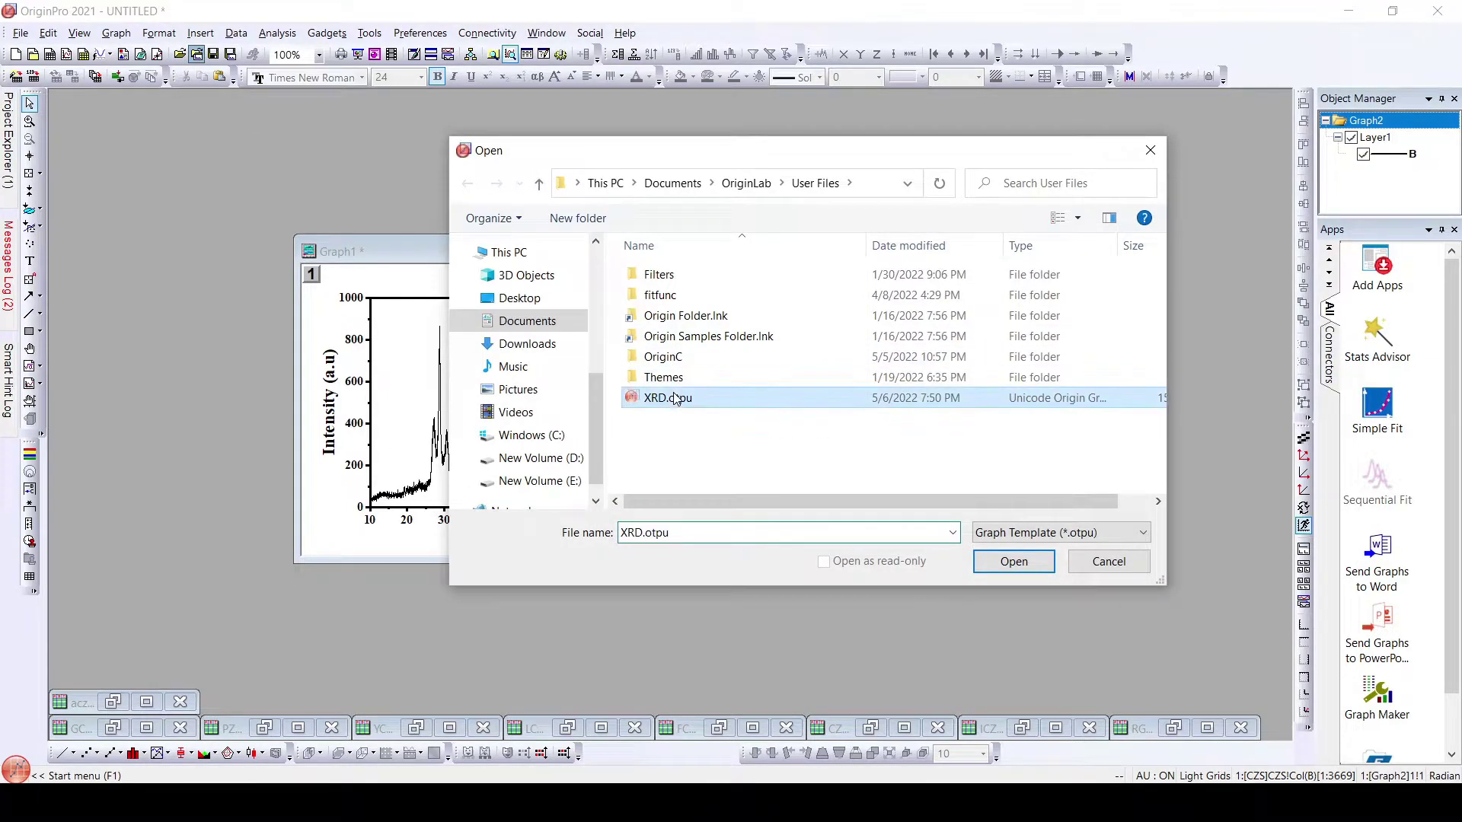
left_click(1014, 567)
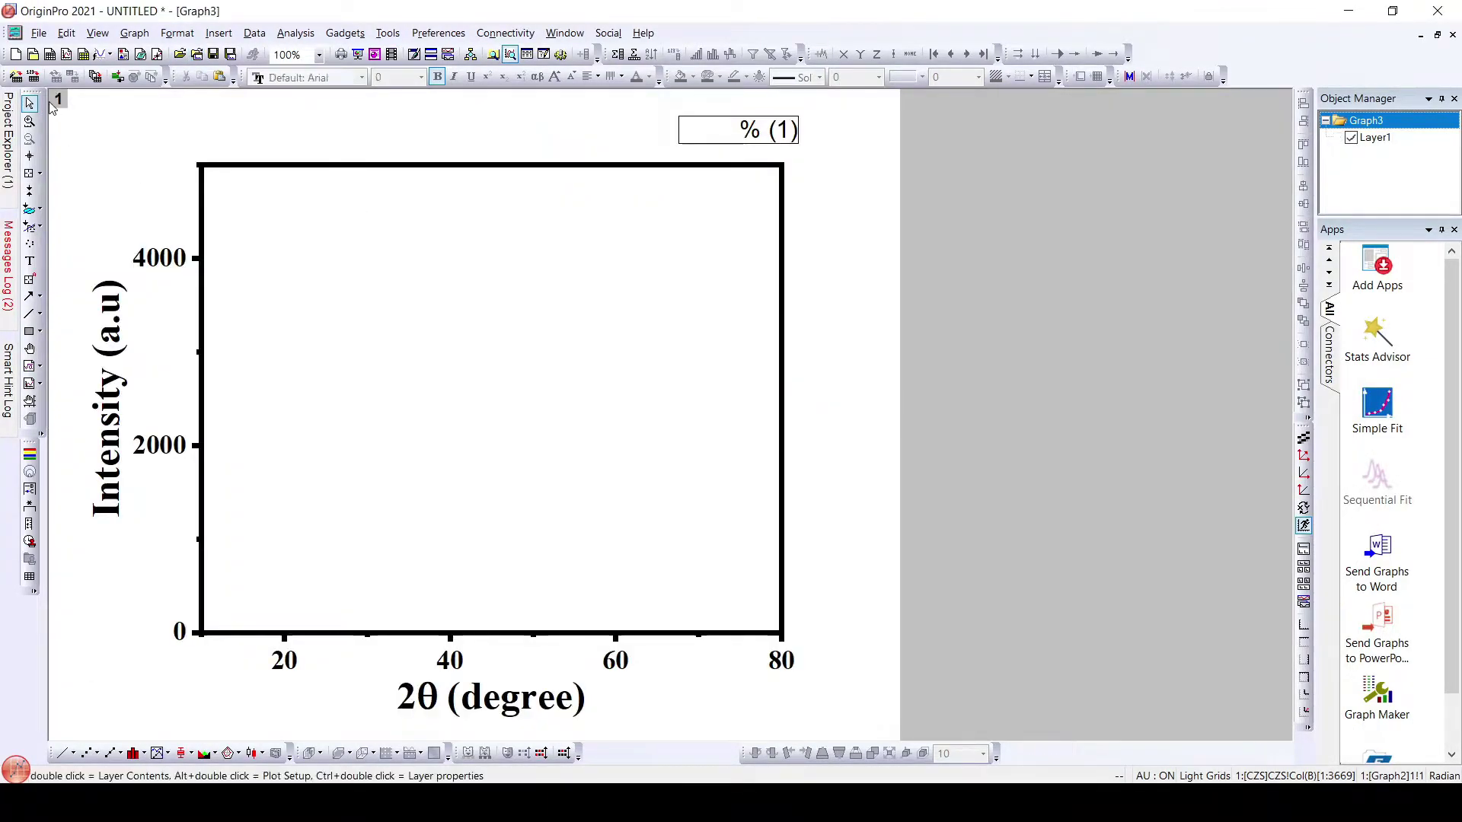
double_click(56, 101)
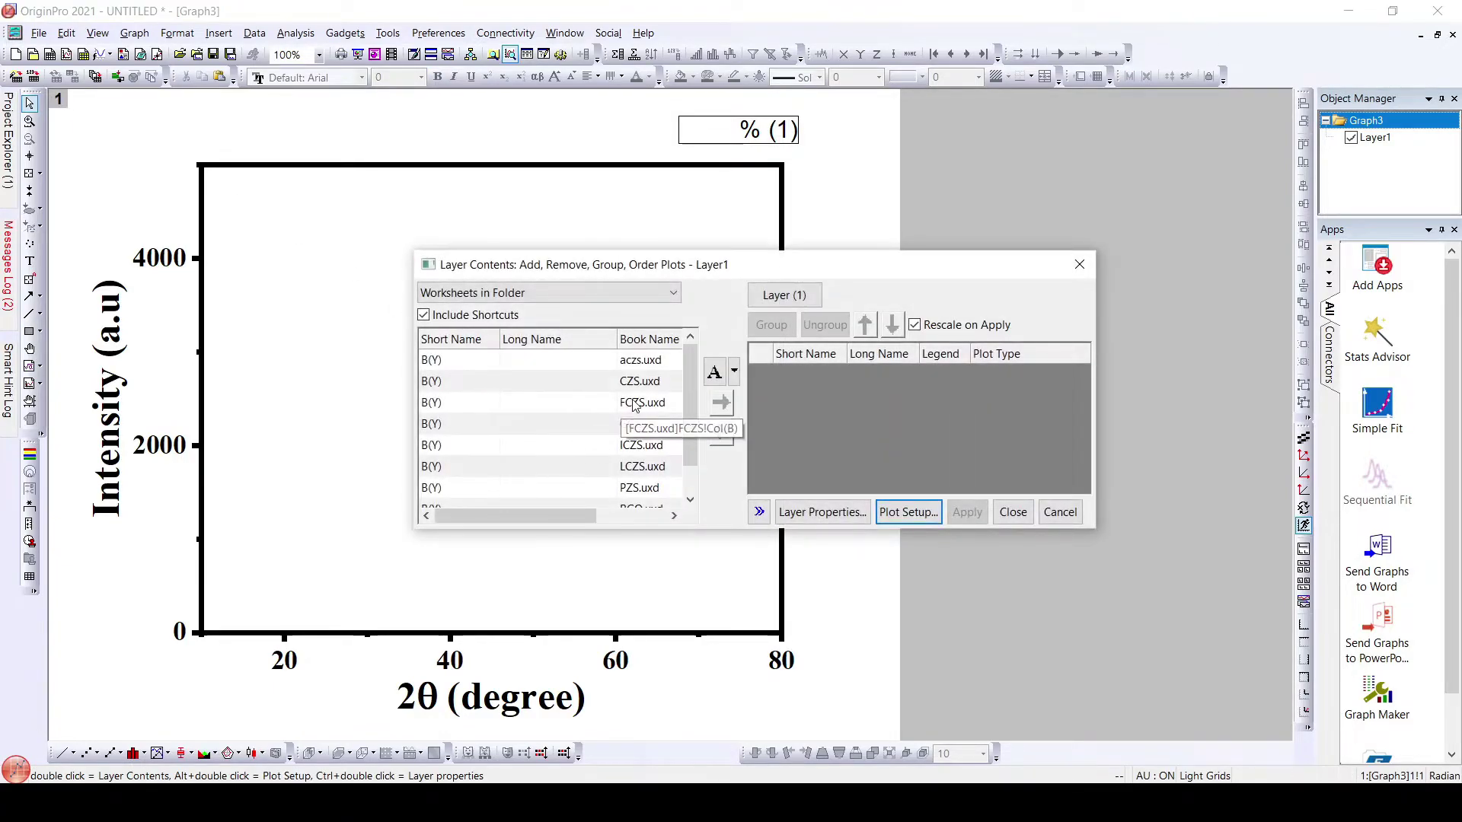
left_click(632, 405)
left_click(721, 403)
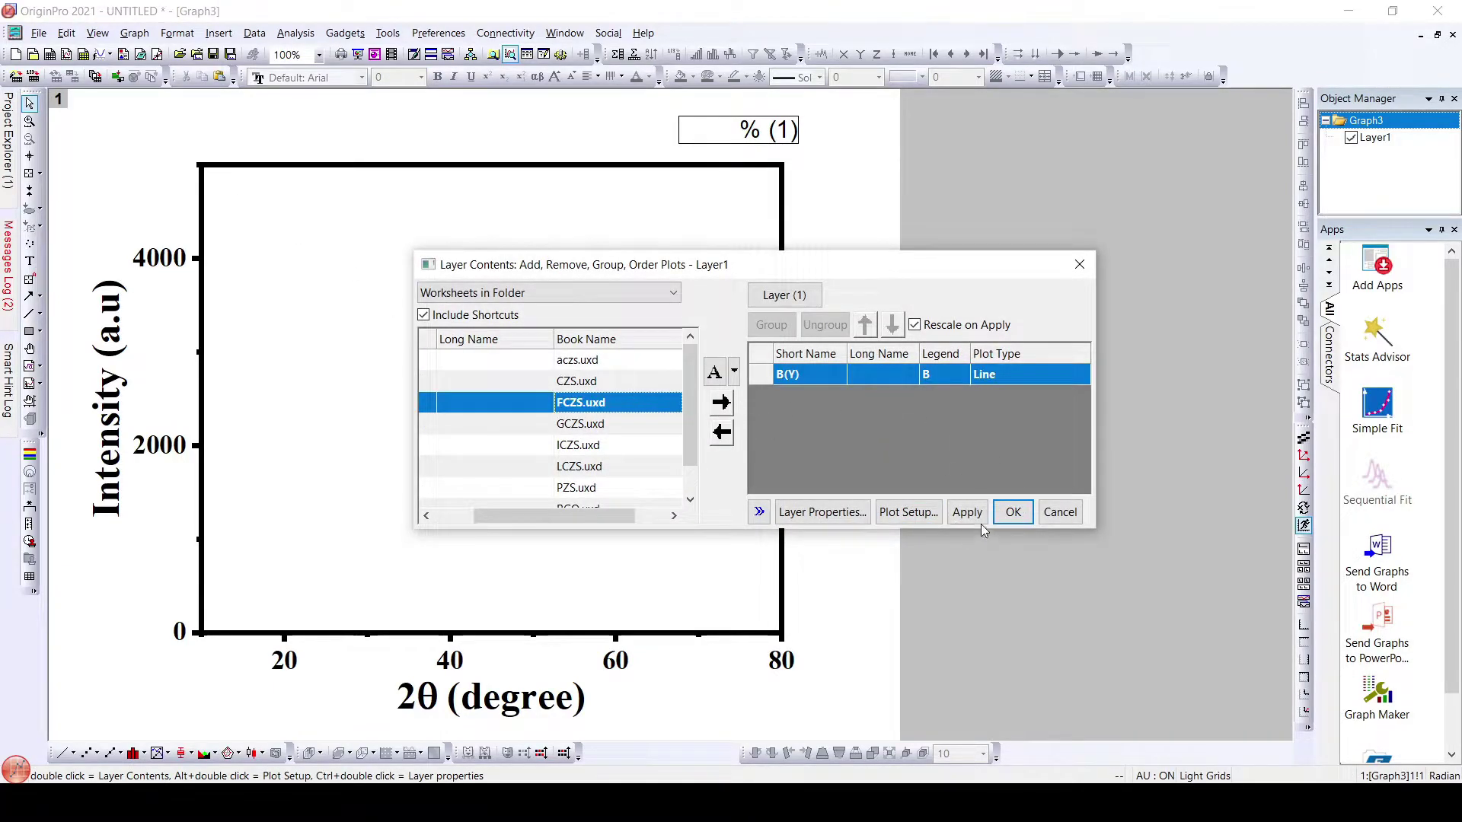
left_click(966, 511)
left_click(1013, 512)
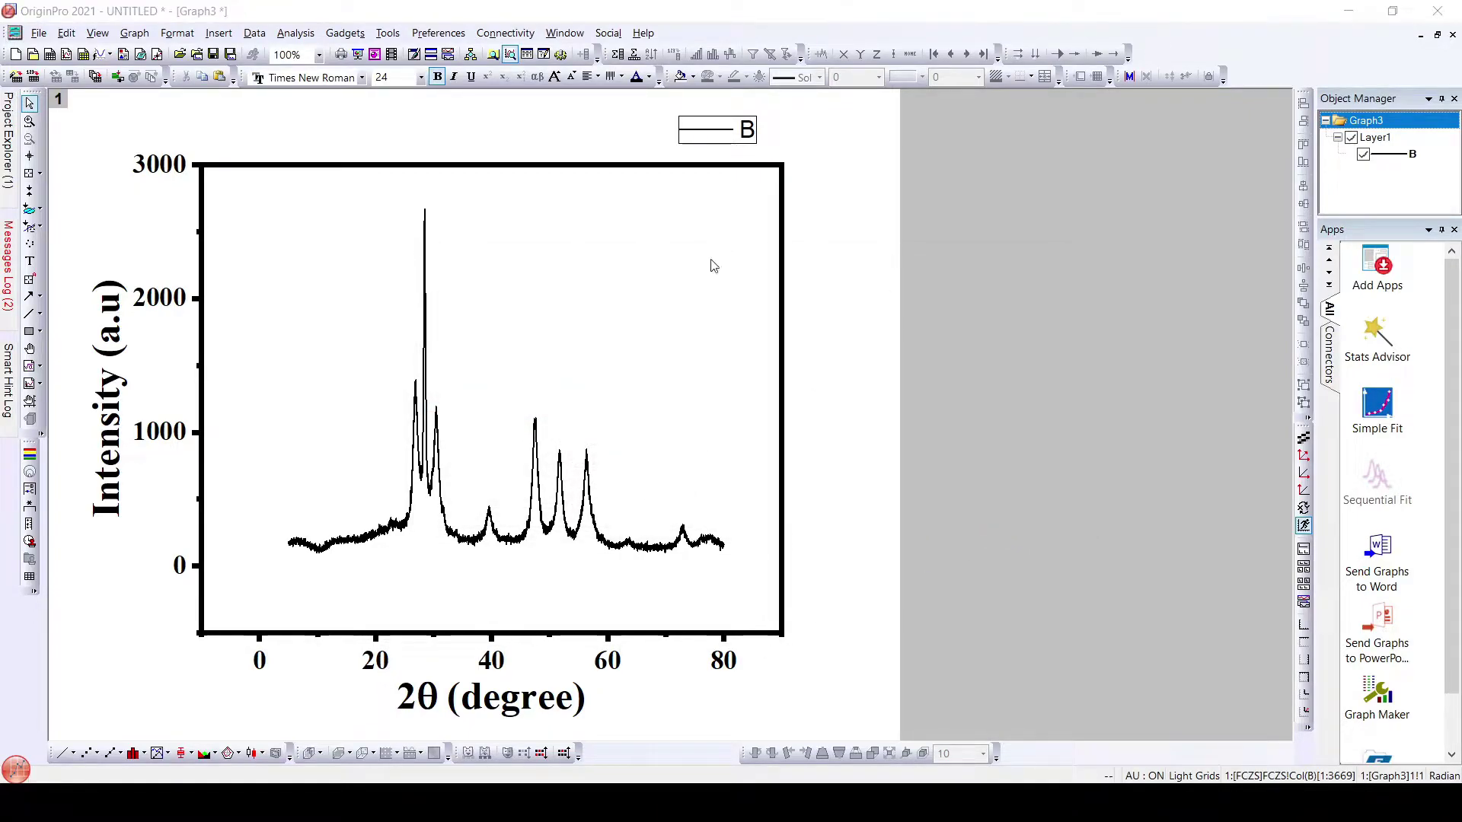
Step: Set the X axis range to 10–80 and the Y axis From 0, then close the dialog
double_click(449, 633)
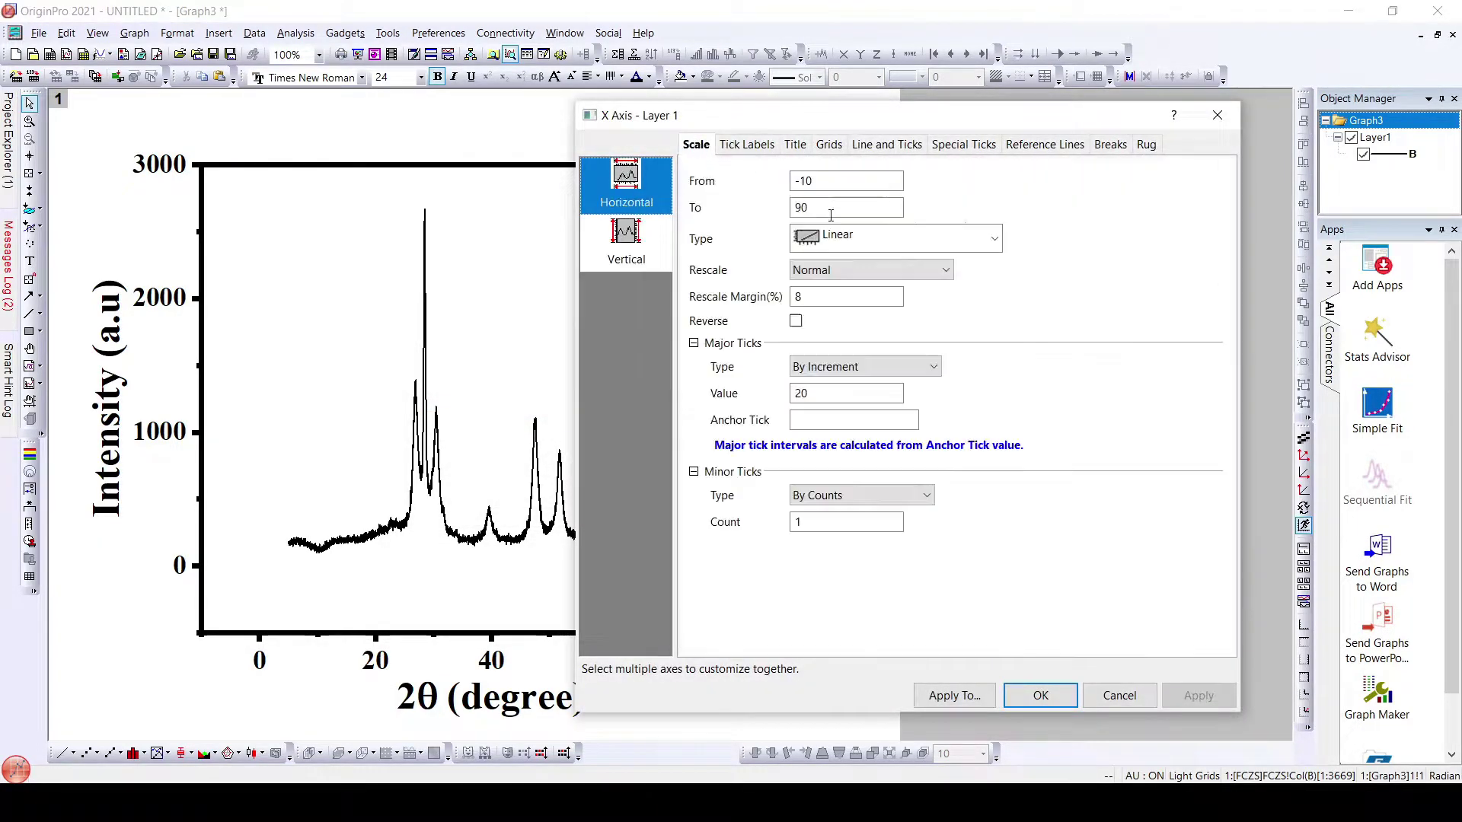
left_click_drag(811, 181, 737, 190)
type("10")
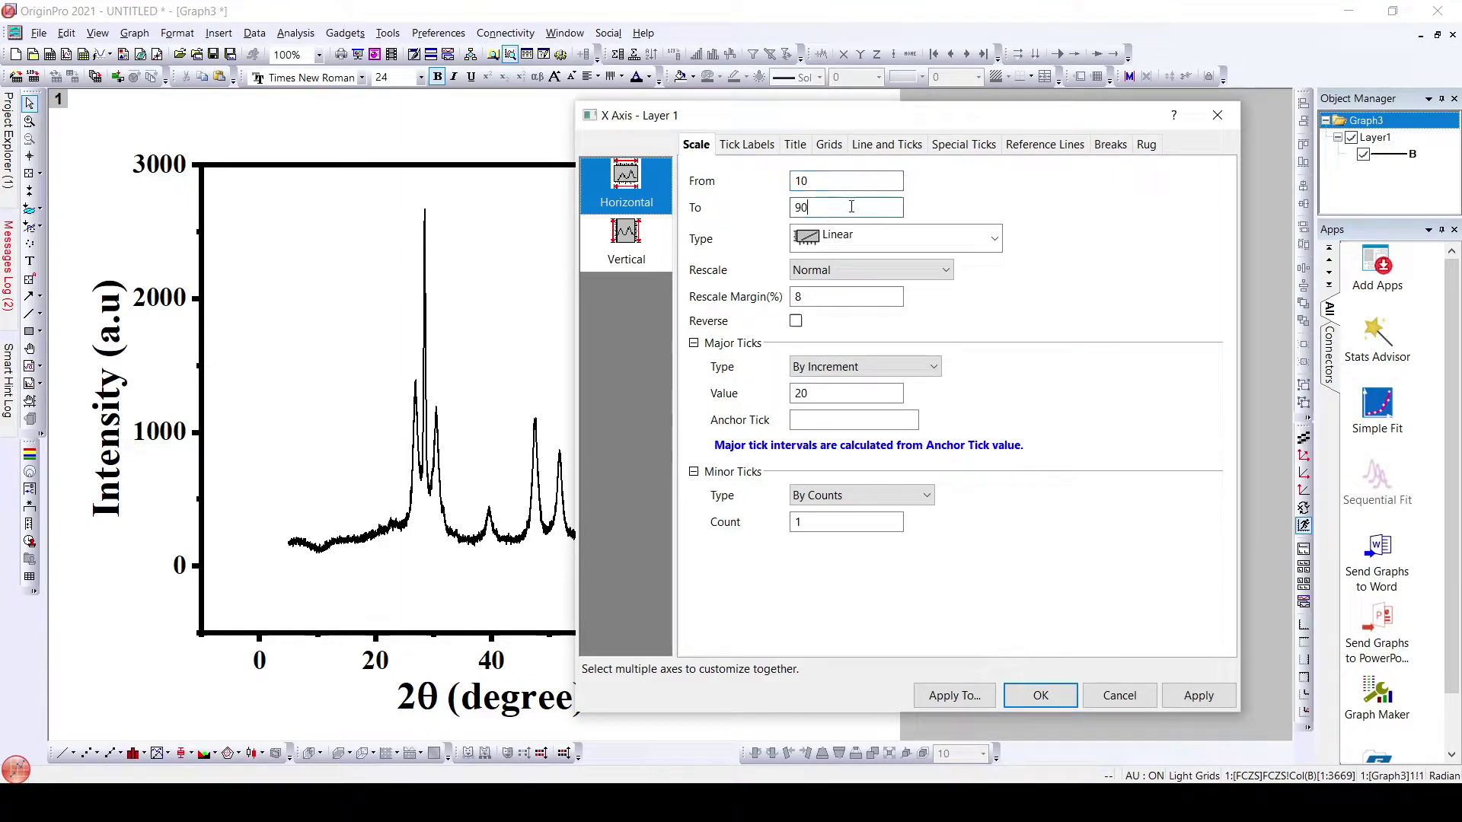
type("80")
left_click(1207, 696)
left_click(623, 242)
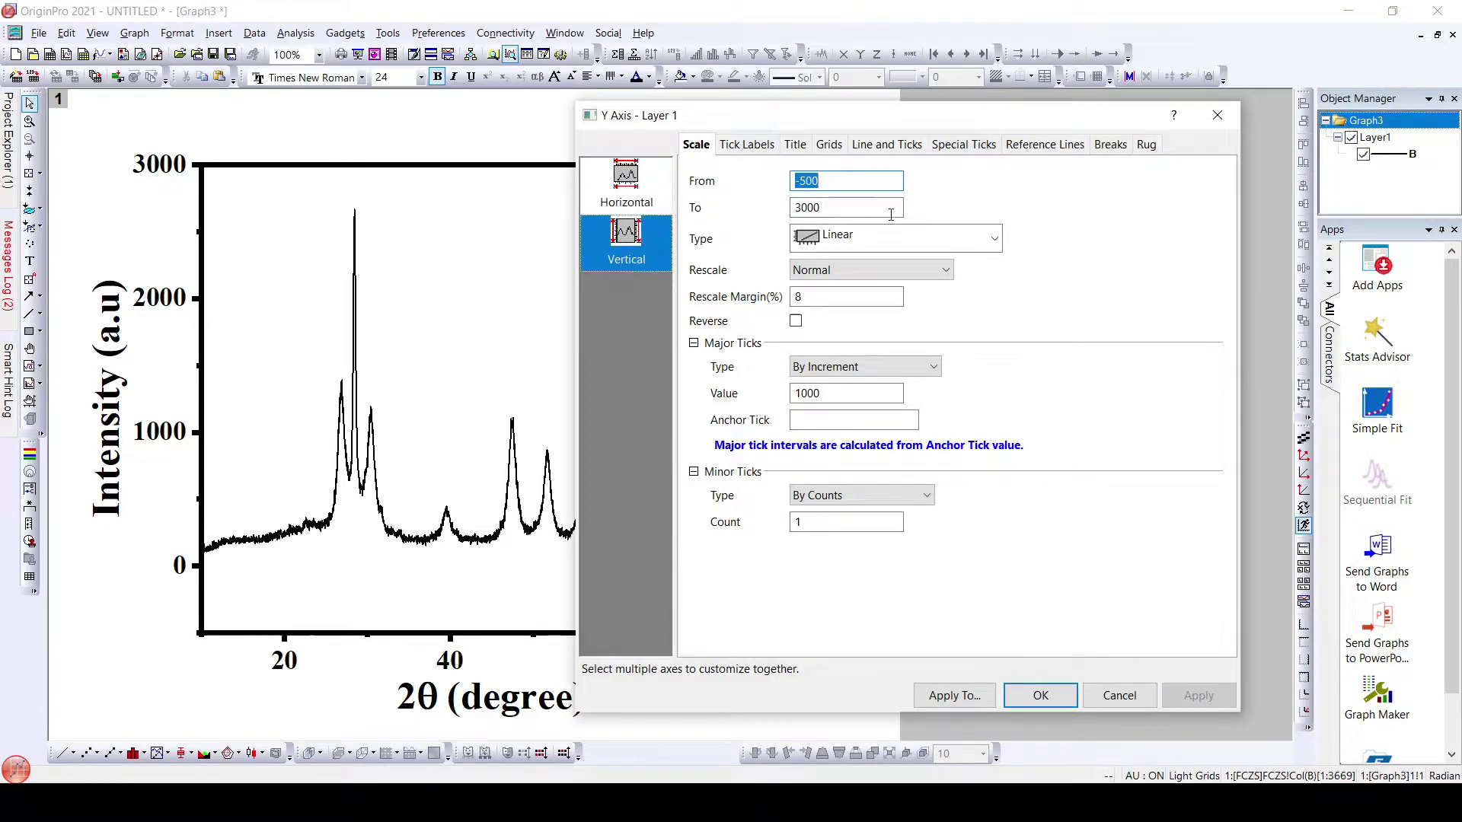
type("0")
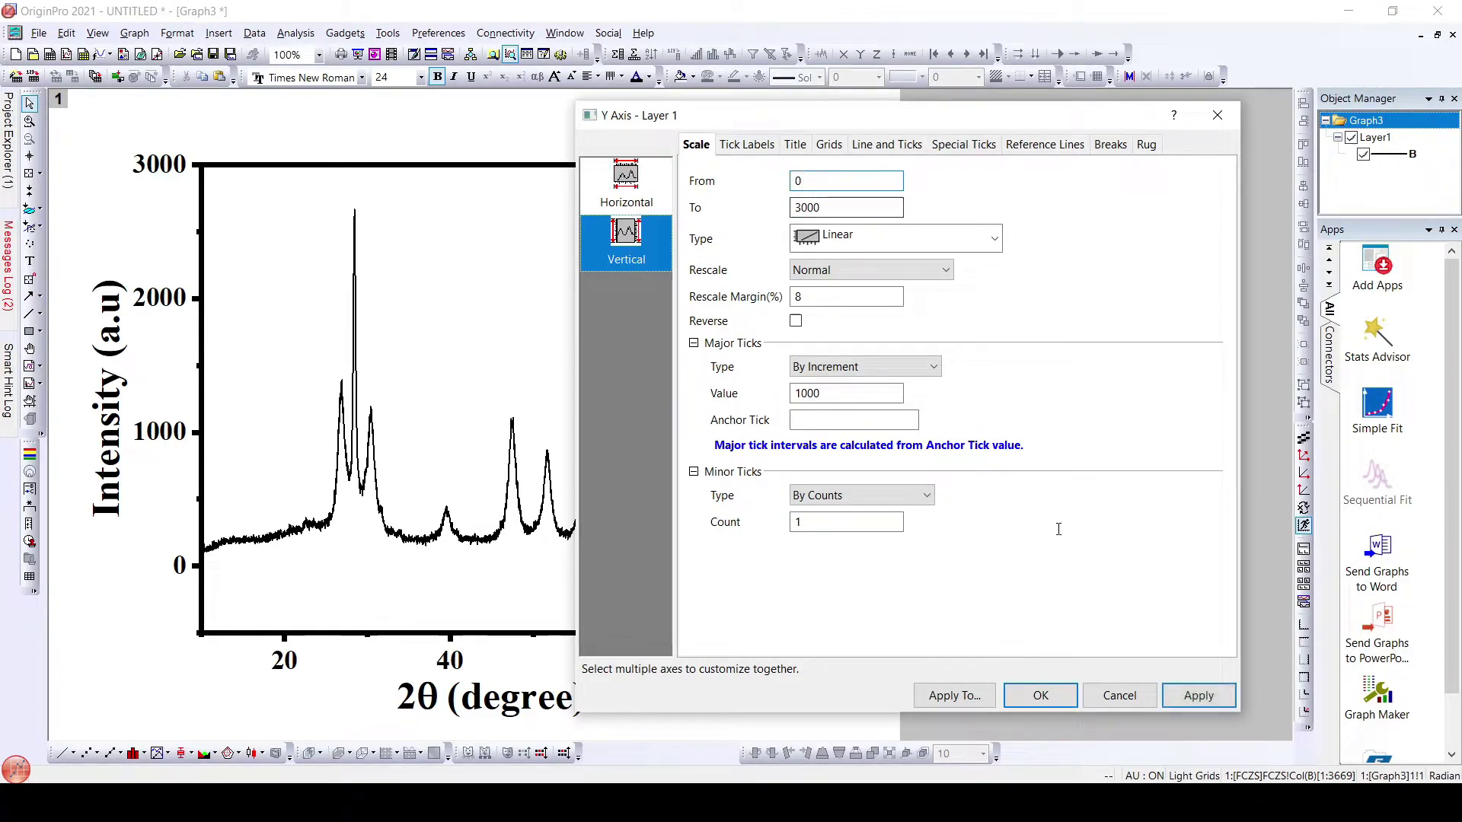
left_click(1197, 695)
left_click(1064, 705)
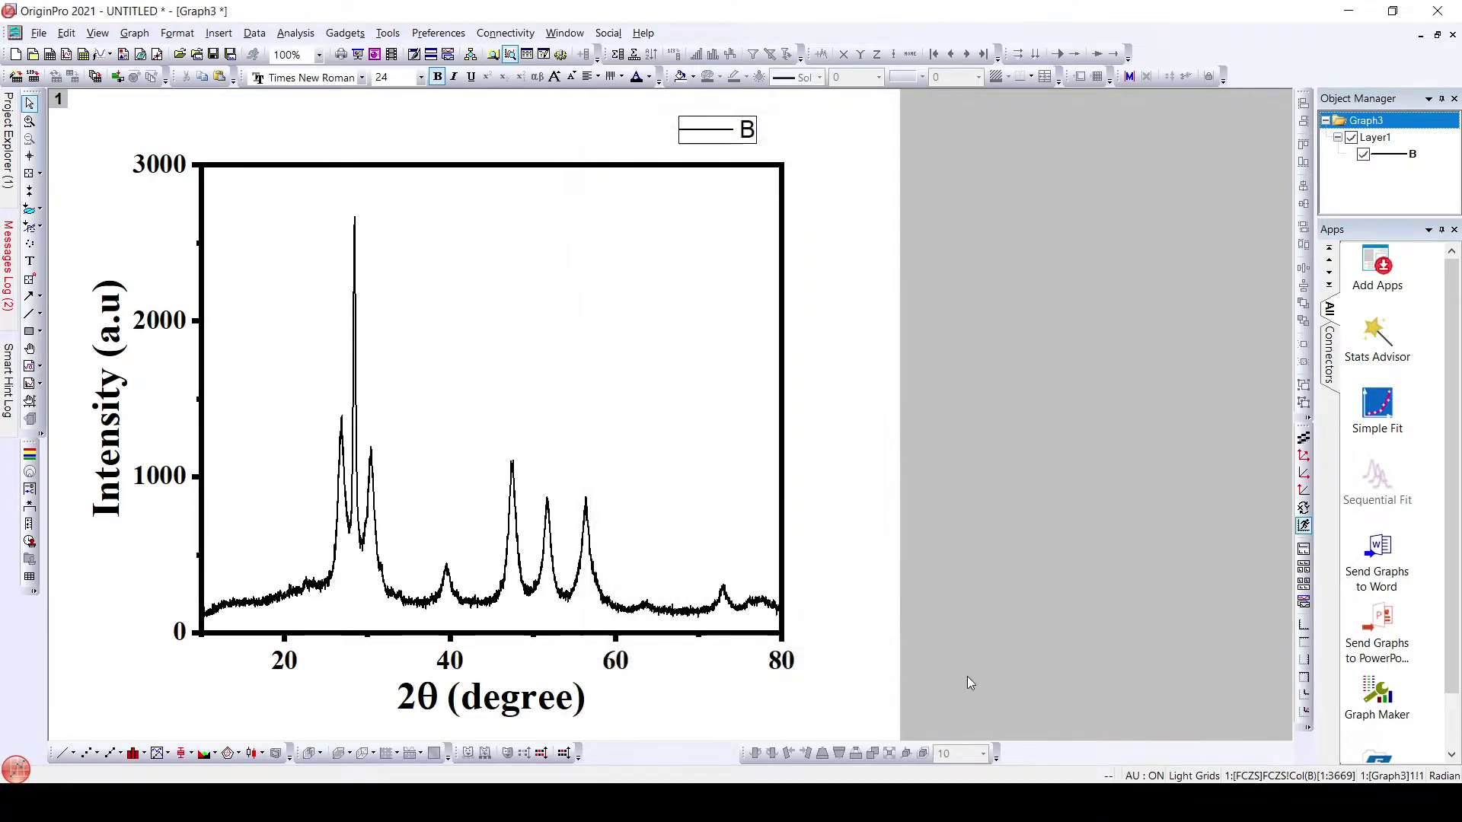
Step: Restore and move Graph3, then create a new graph from the XRD.otpu template
left_click(1436, 35)
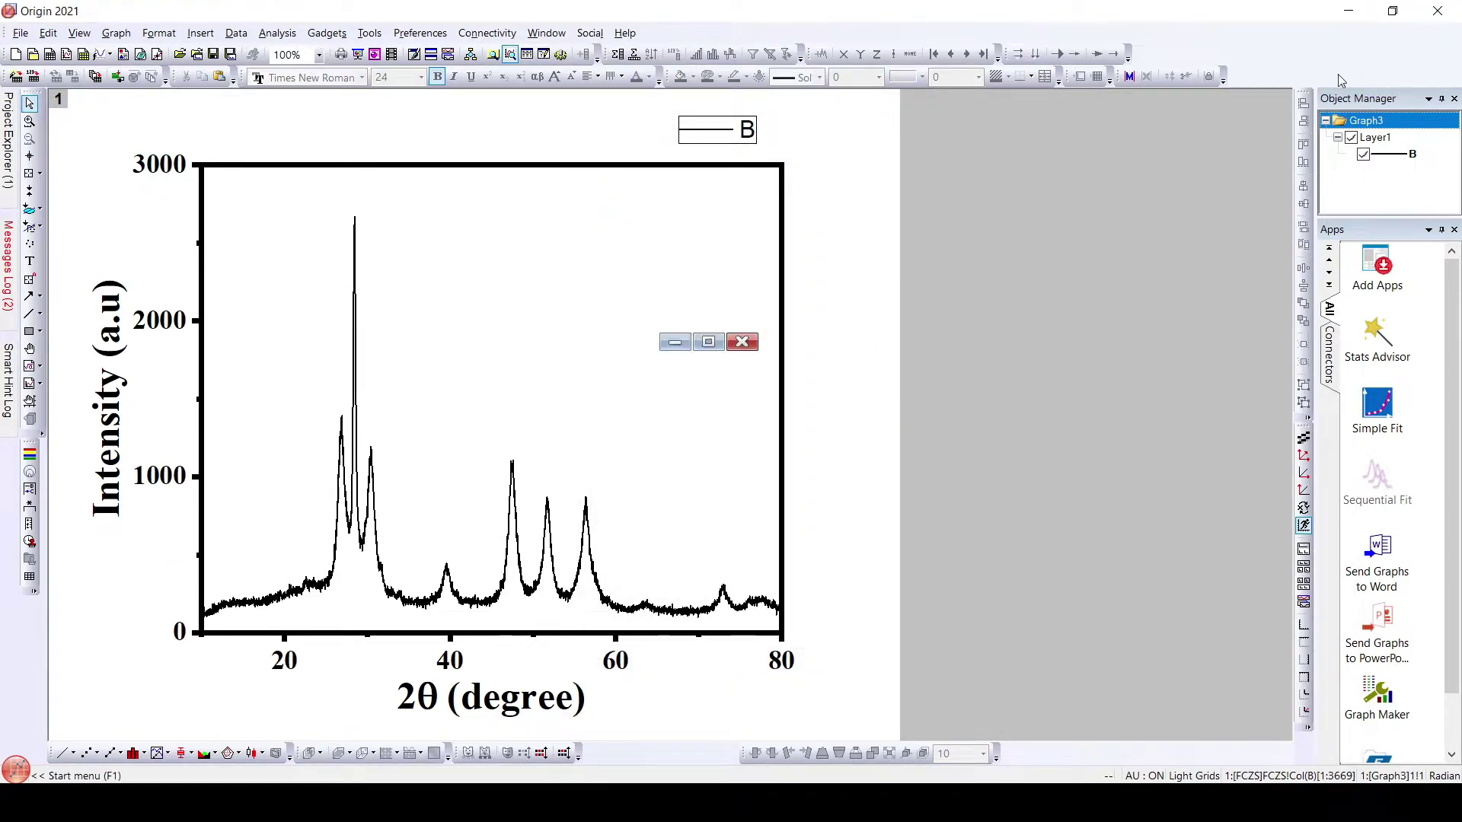
left_click_drag(479, 341, 848, 261)
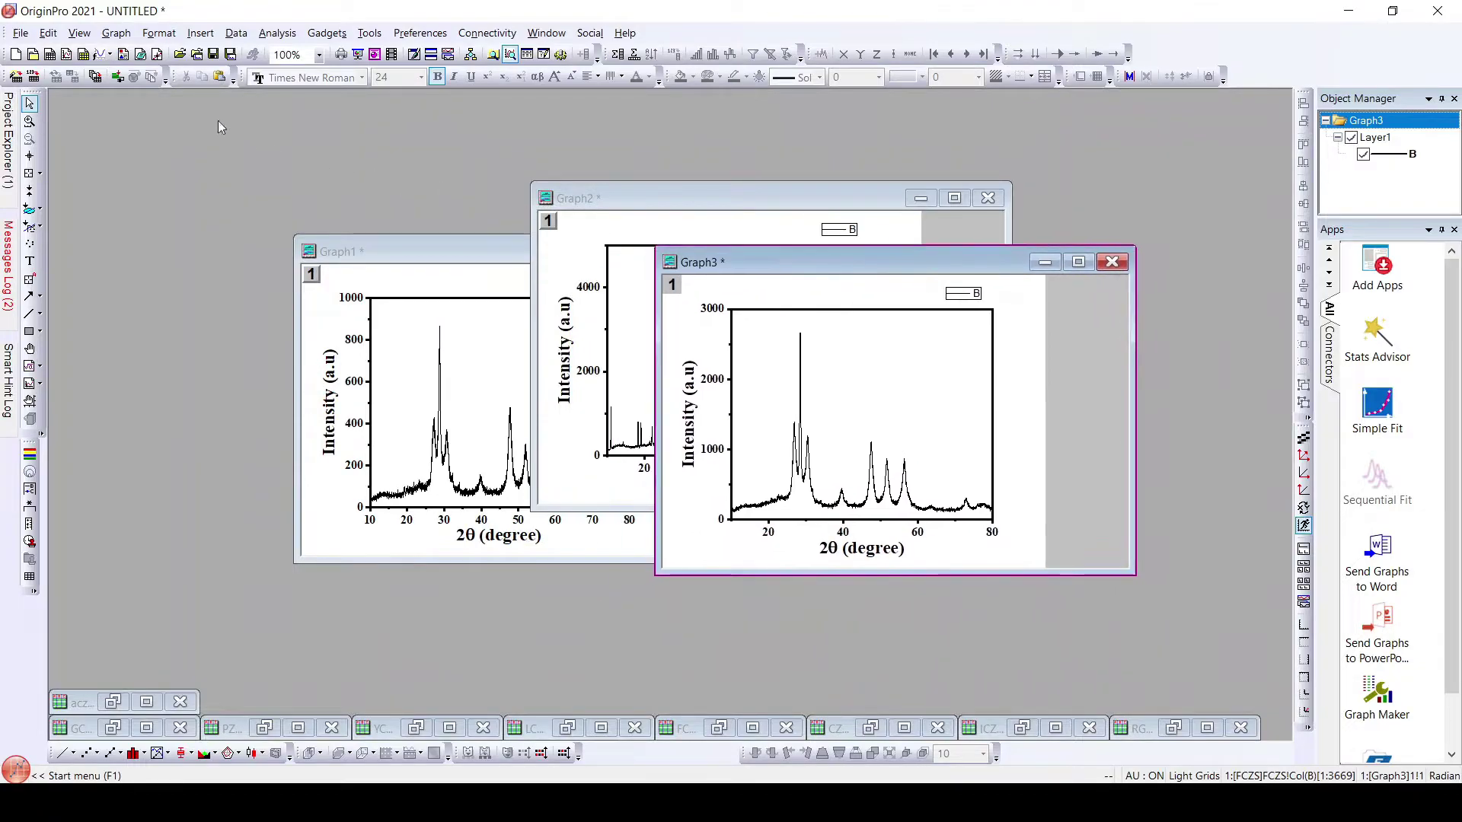
left_click(196, 53)
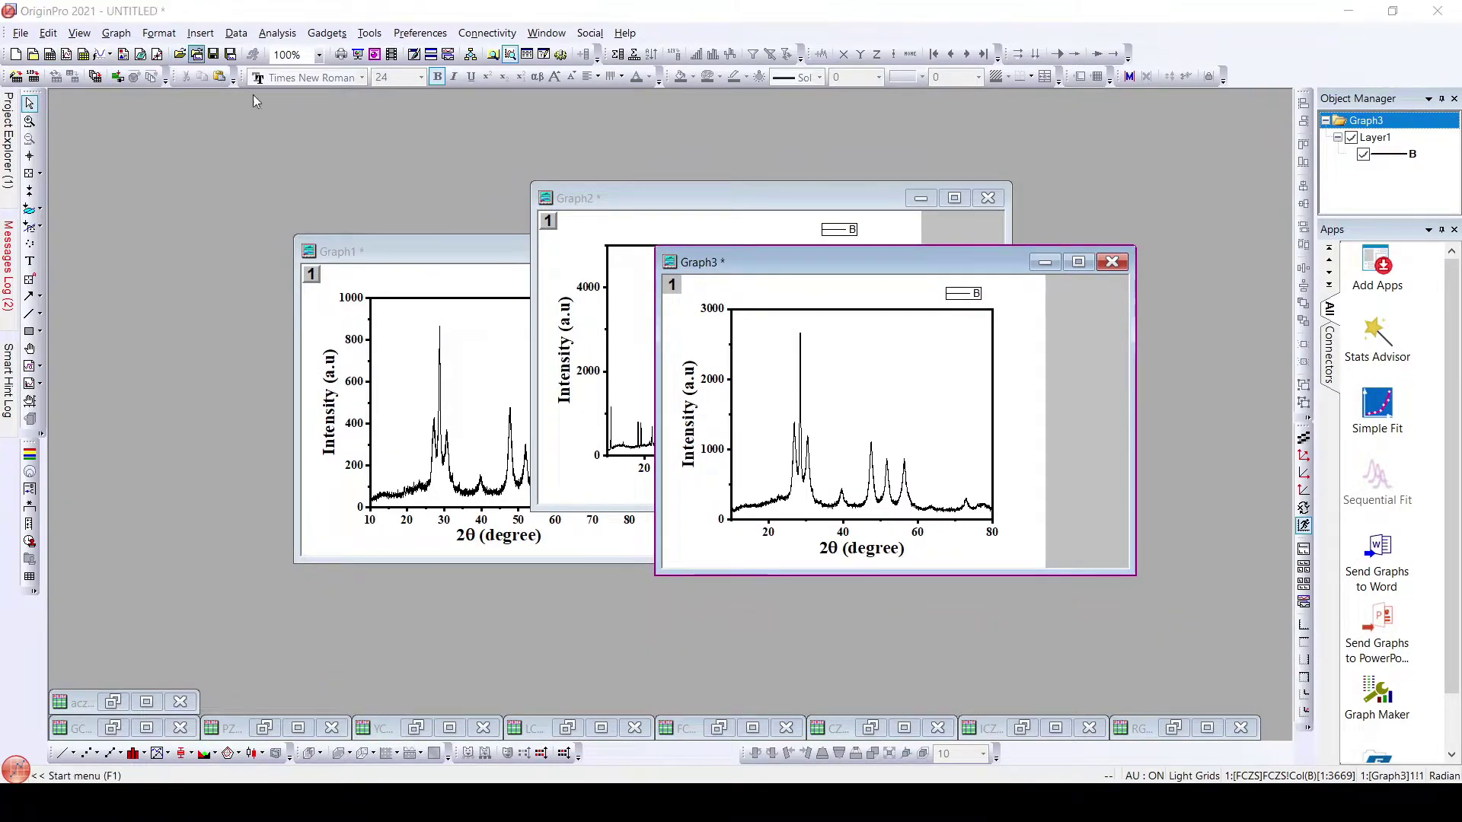
left_click(679, 405)
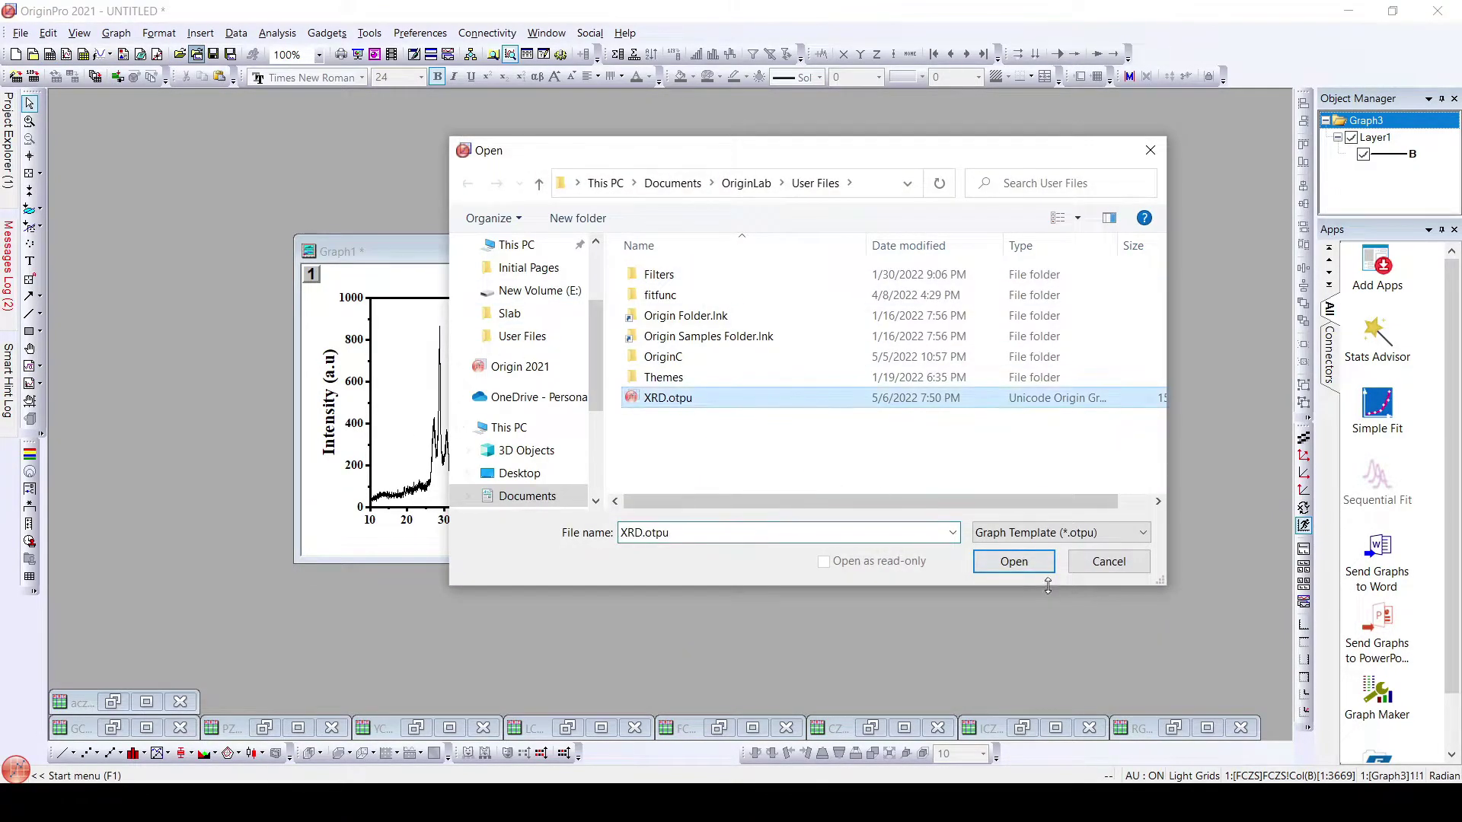
left_click(1014, 562)
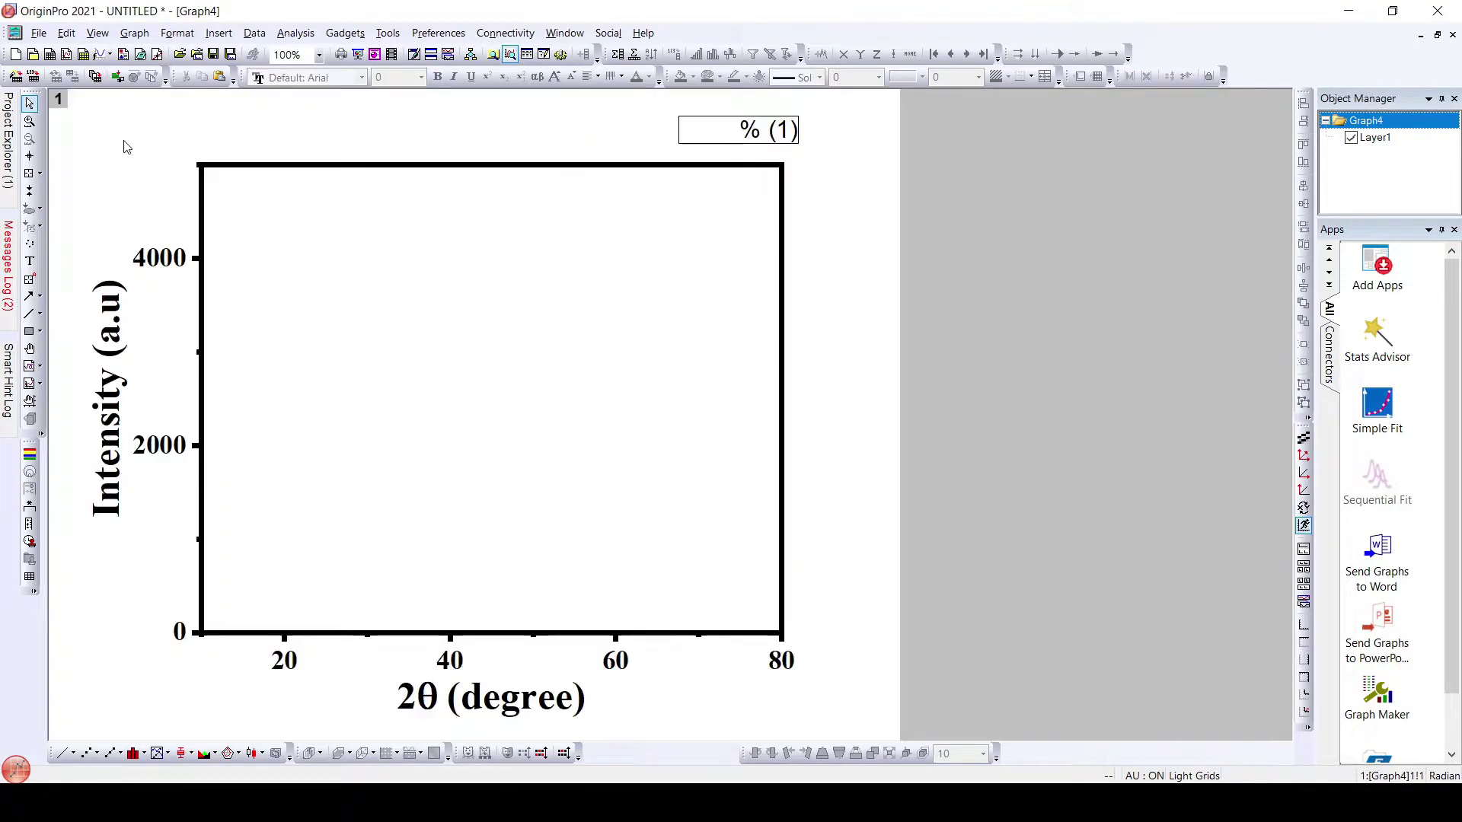
Step: Add the GCZS.uxd B(Y) column to layer 1 of the new XRD graph
double_click(57, 100)
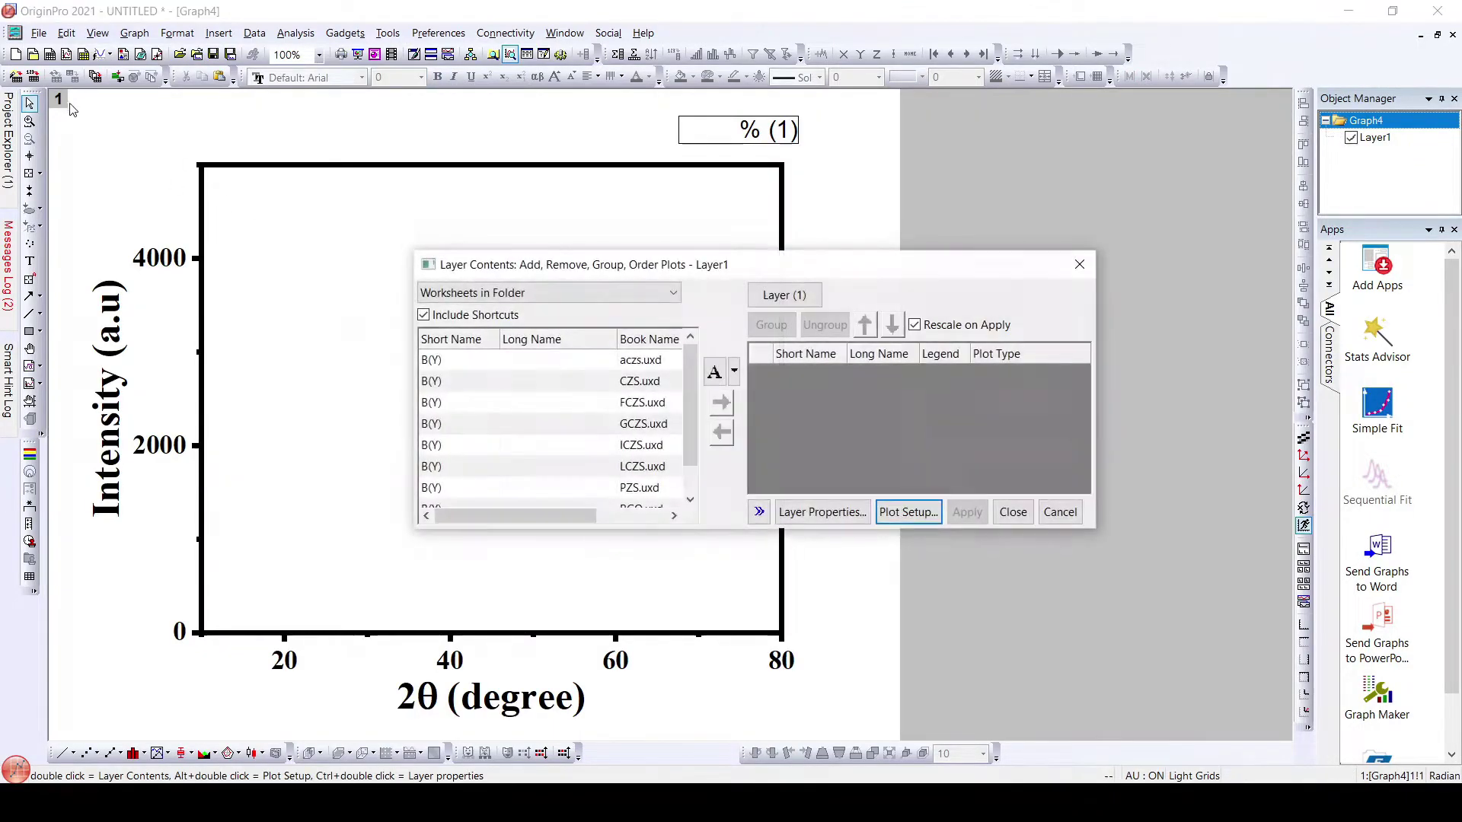
left_click(671, 428)
left_click(721, 403)
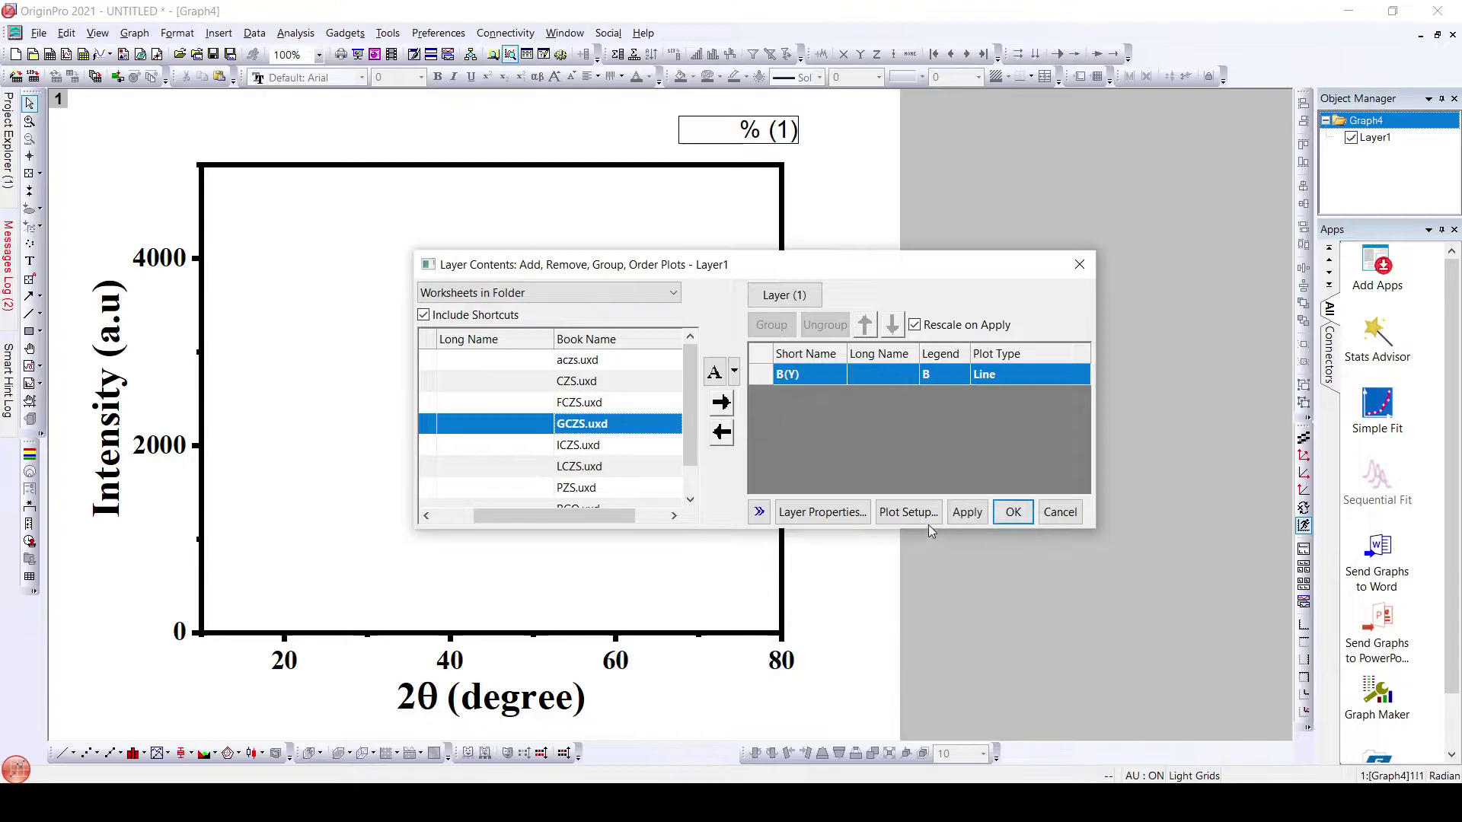
left_click(967, 513)
left_click(1013, 512)
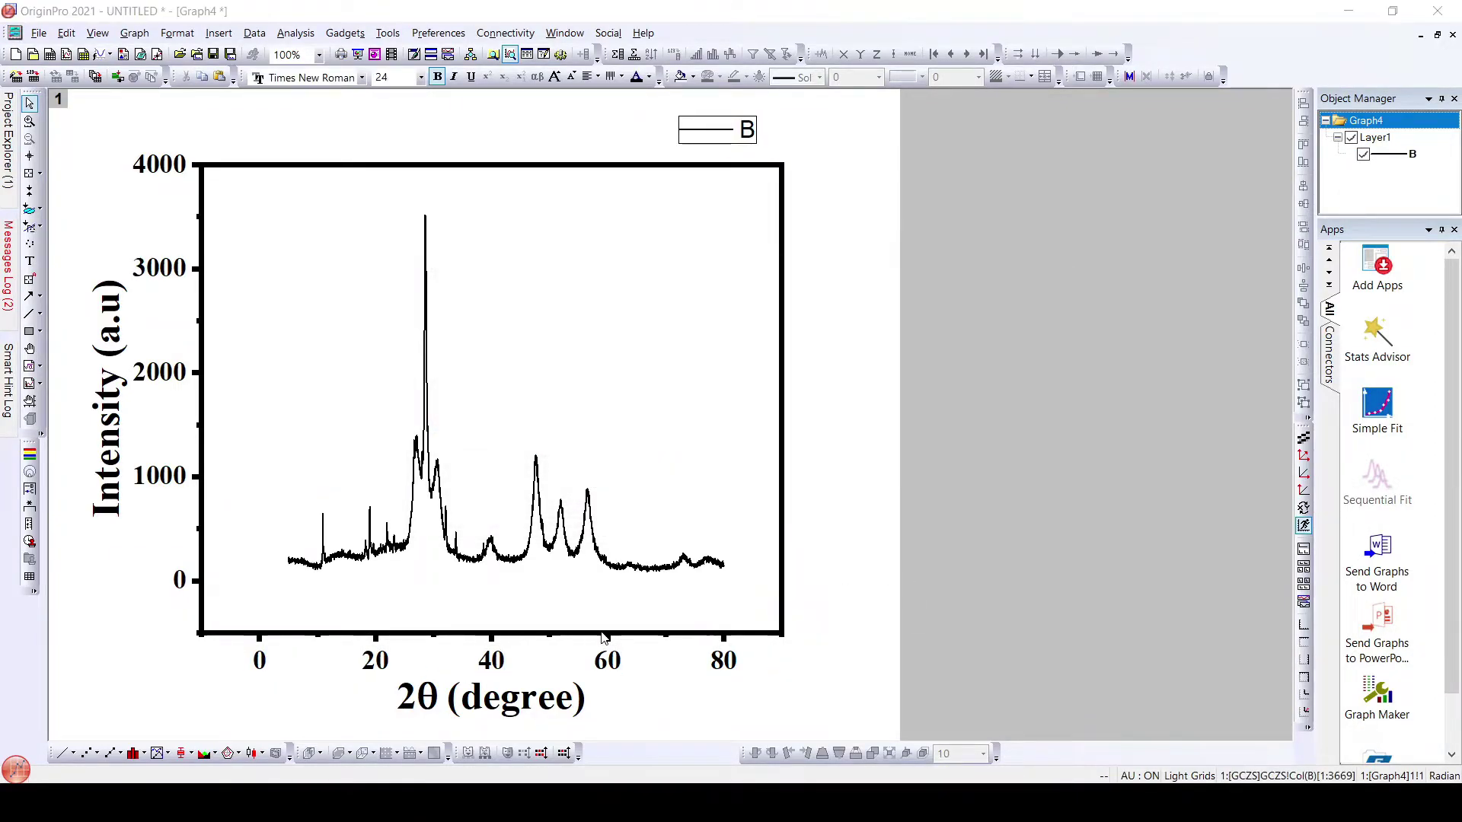
Step: Set Graph4's X axis scale From 10 To 80, checking the vertical axis limits
double_click(670, 489)
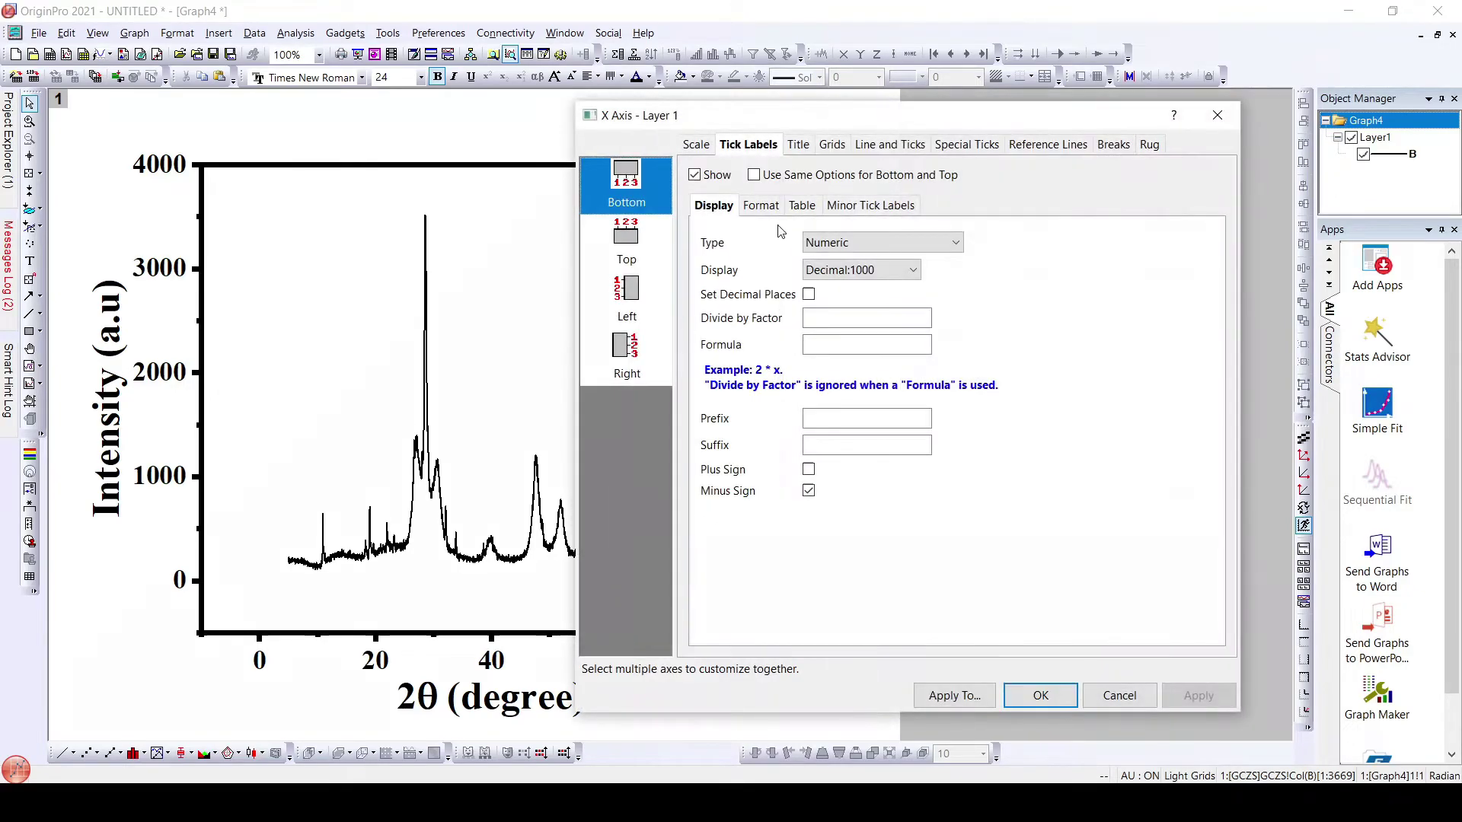
left_click(693, 144)
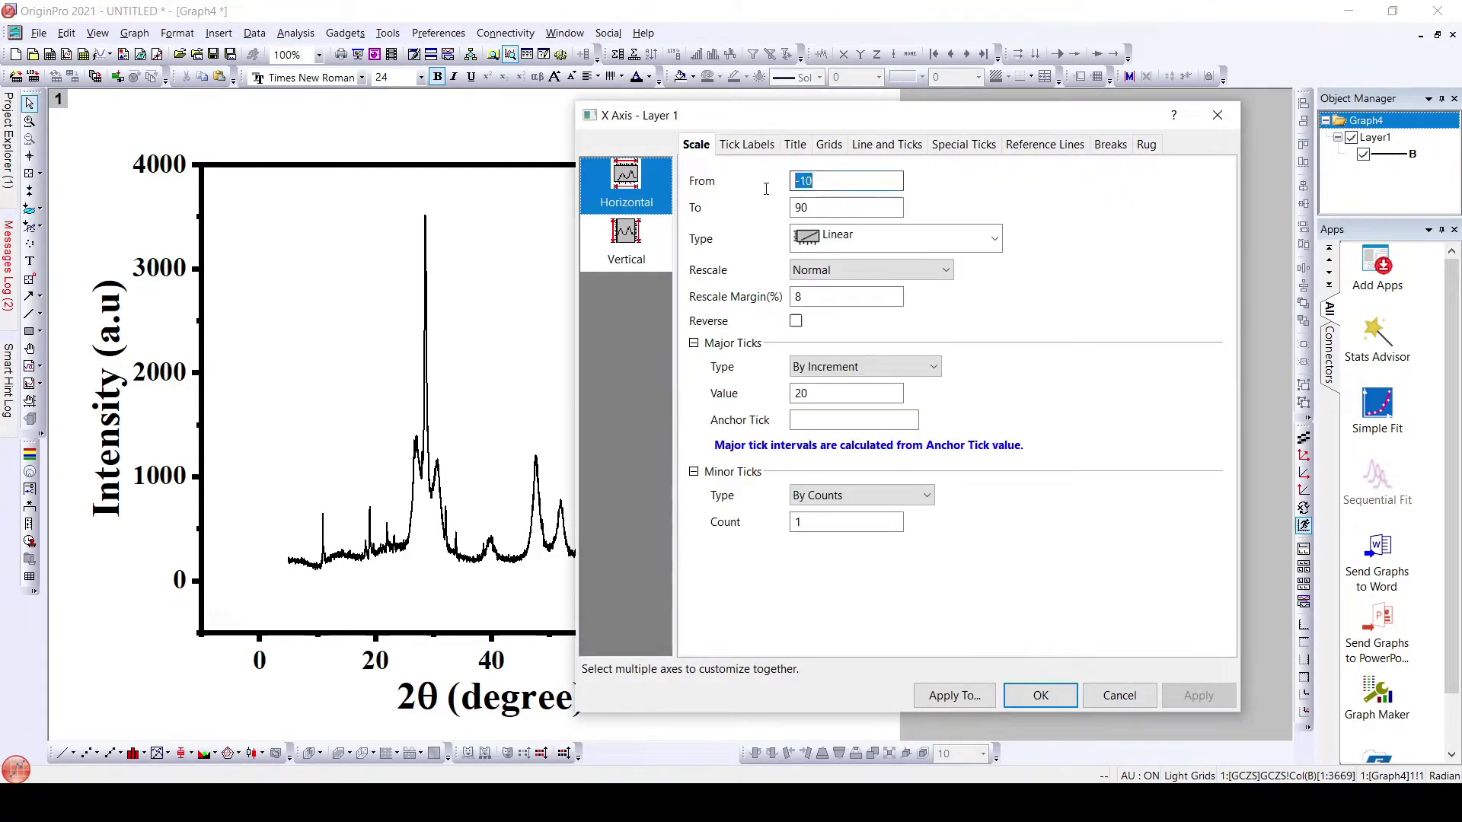
type("10")
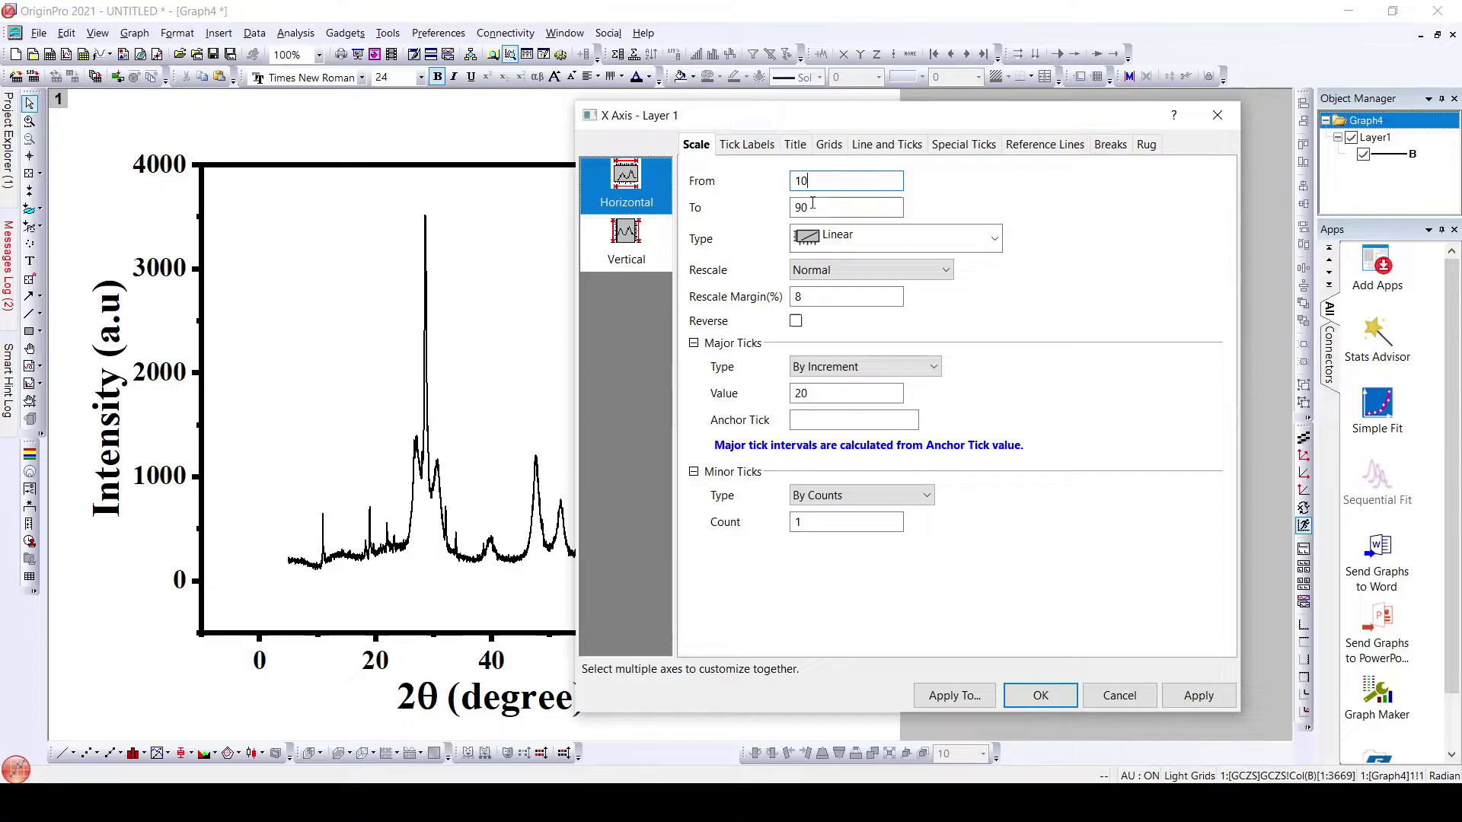
left_click(803, 207)
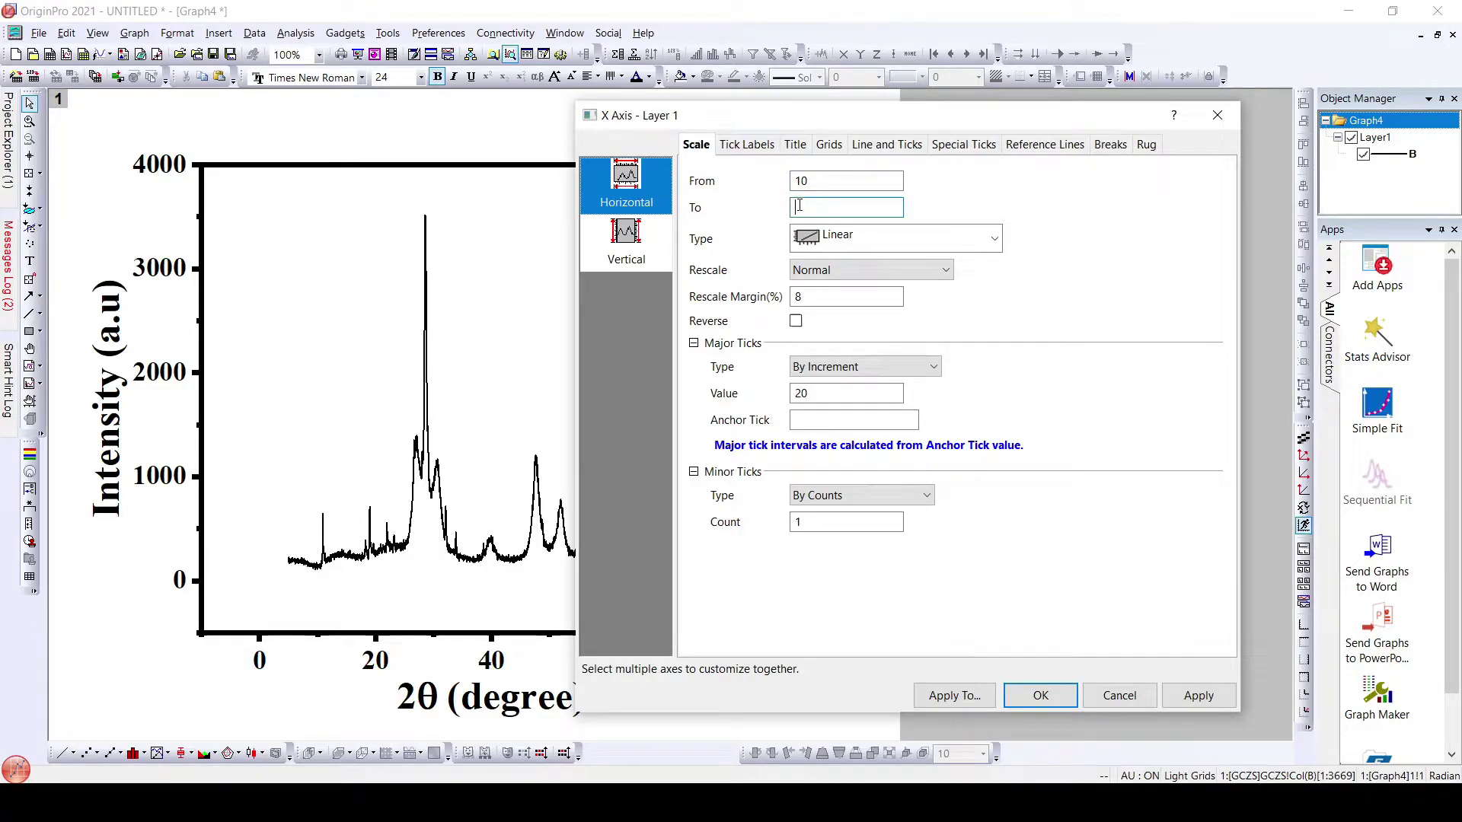
left_click(645, 263)
left_click(842, 183)
left_click(1040, 696)
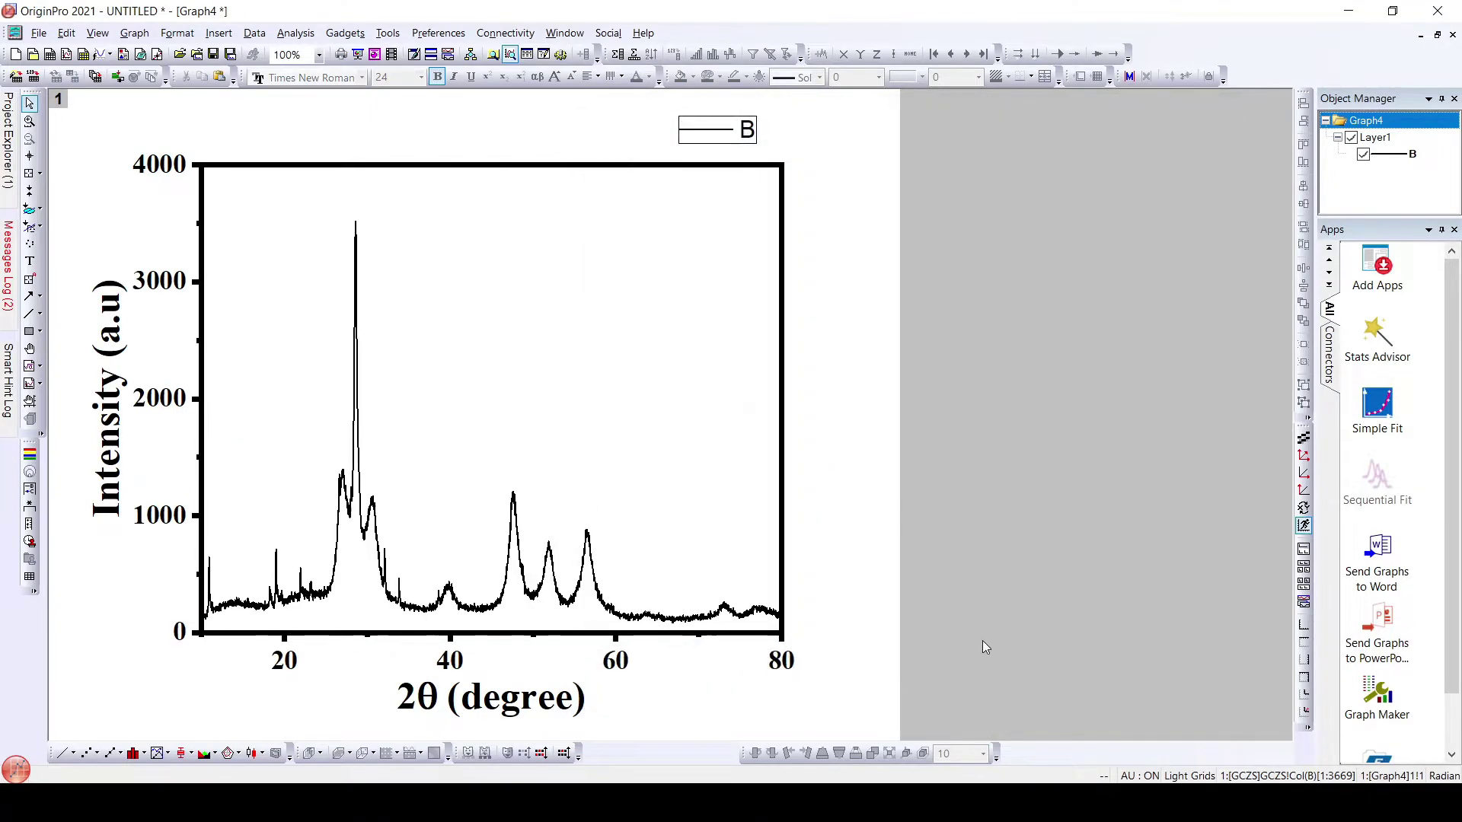
Step: Restore Graph4 to a floating window and position it among Graph1–Graph3
left_click(1438, 34)
left_click_drag(517, 341, 419, 317)
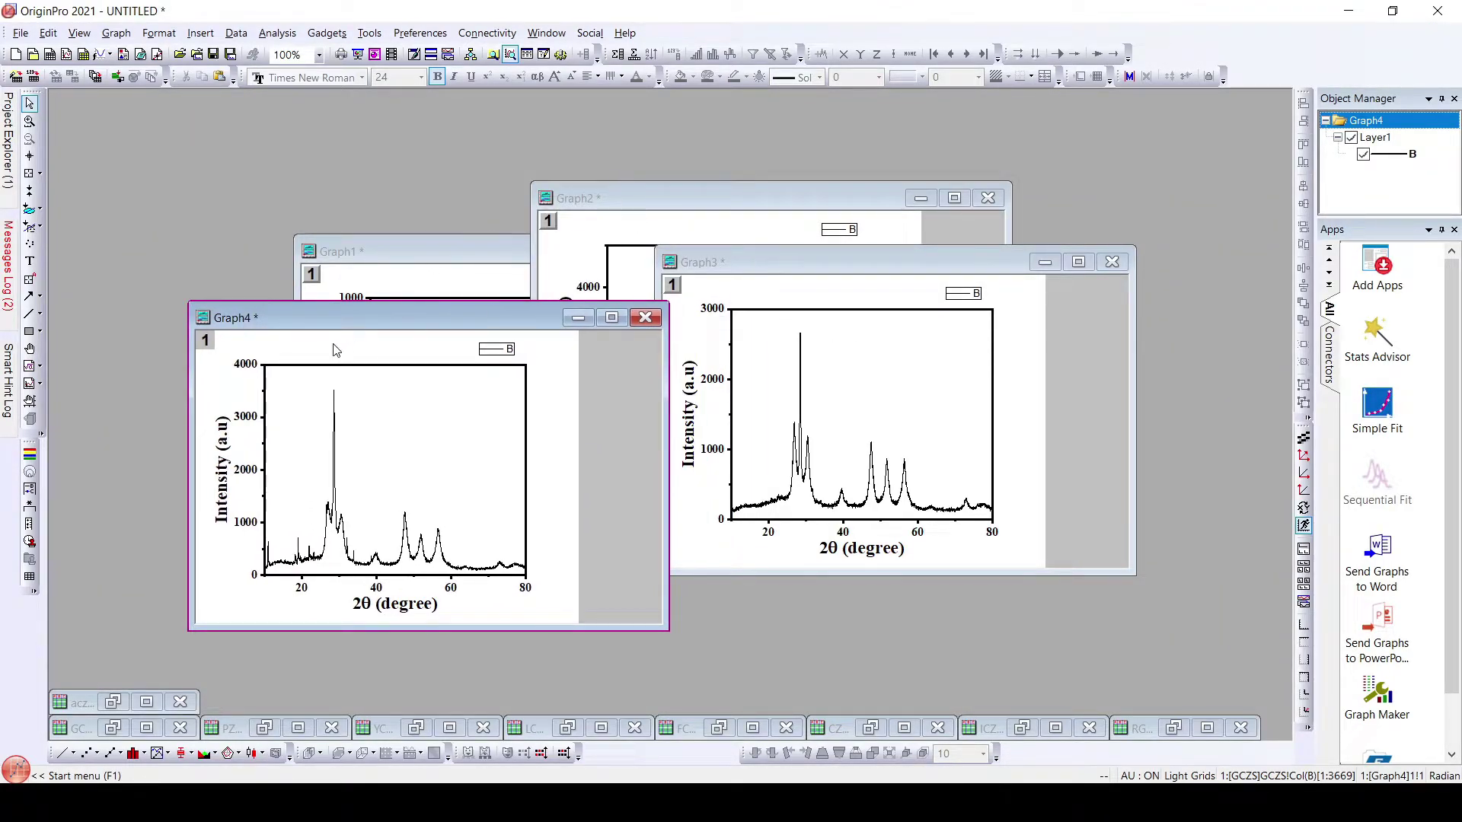
left_click_drag(379, 322, 459, 350)
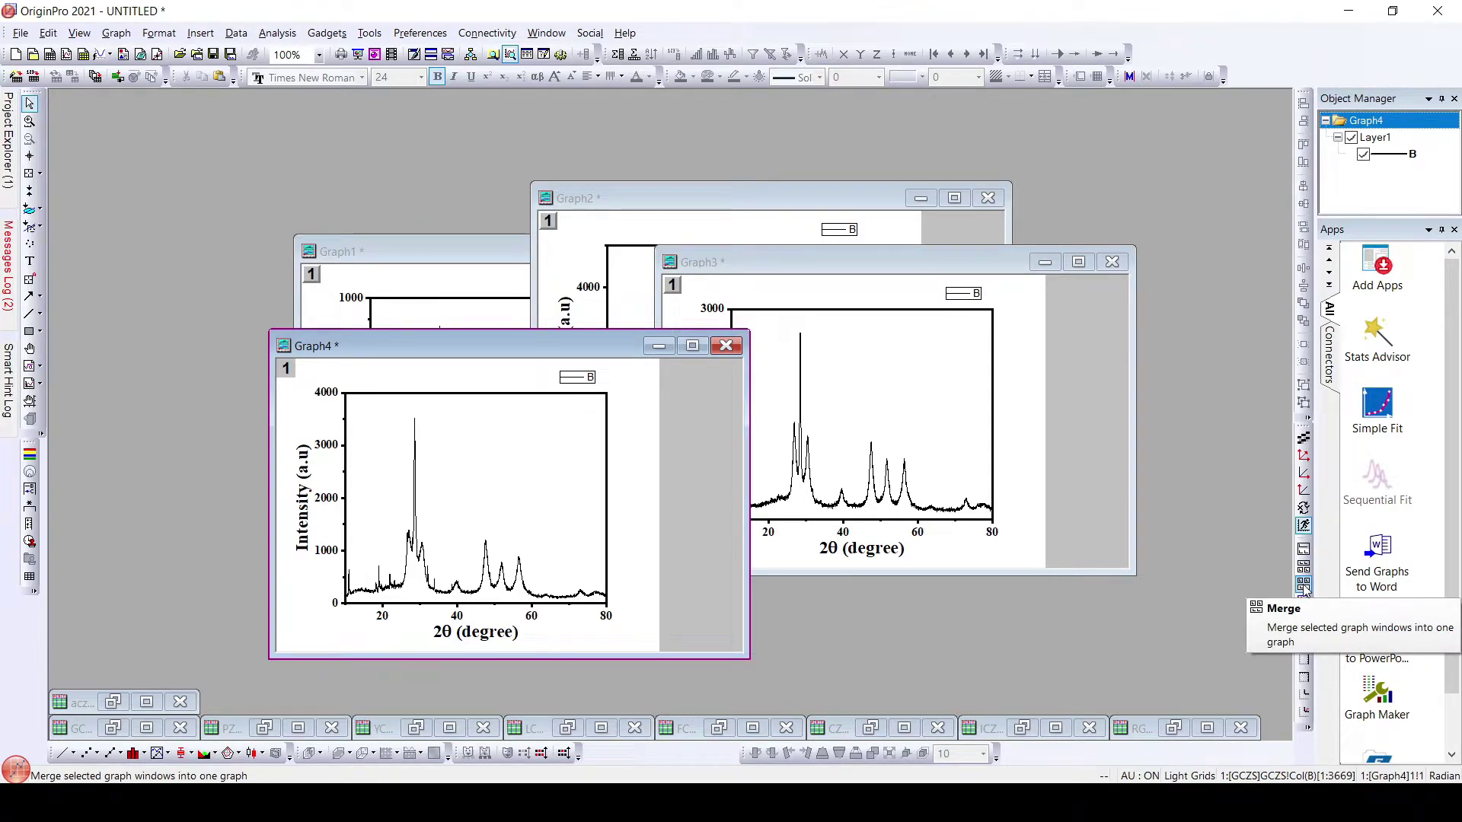
Step: Open Merge Graph Windows, widening and moving the dialog to enlarge its preview
left_click(1303, 589)
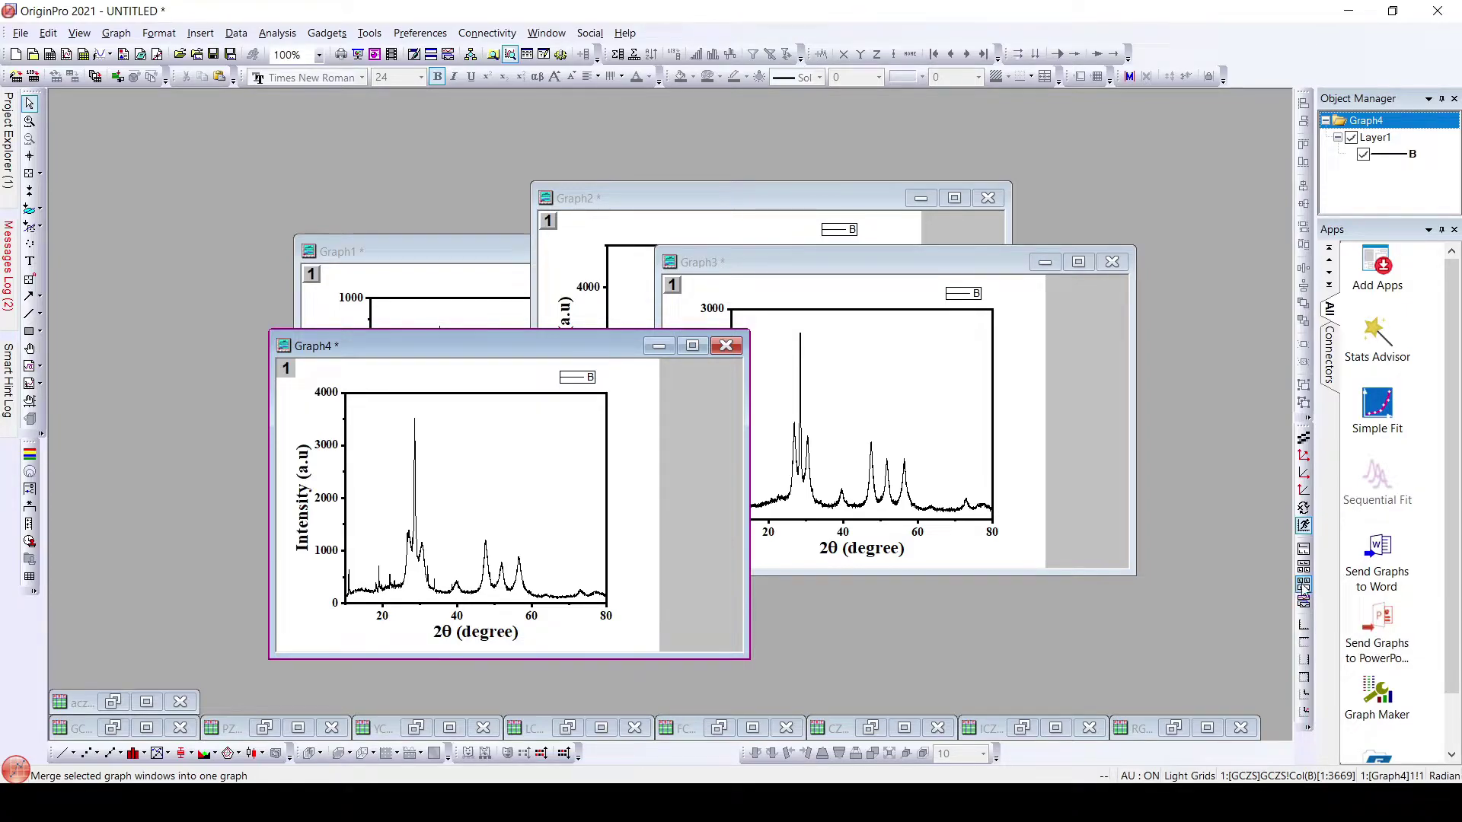
left_click(1304, 588)
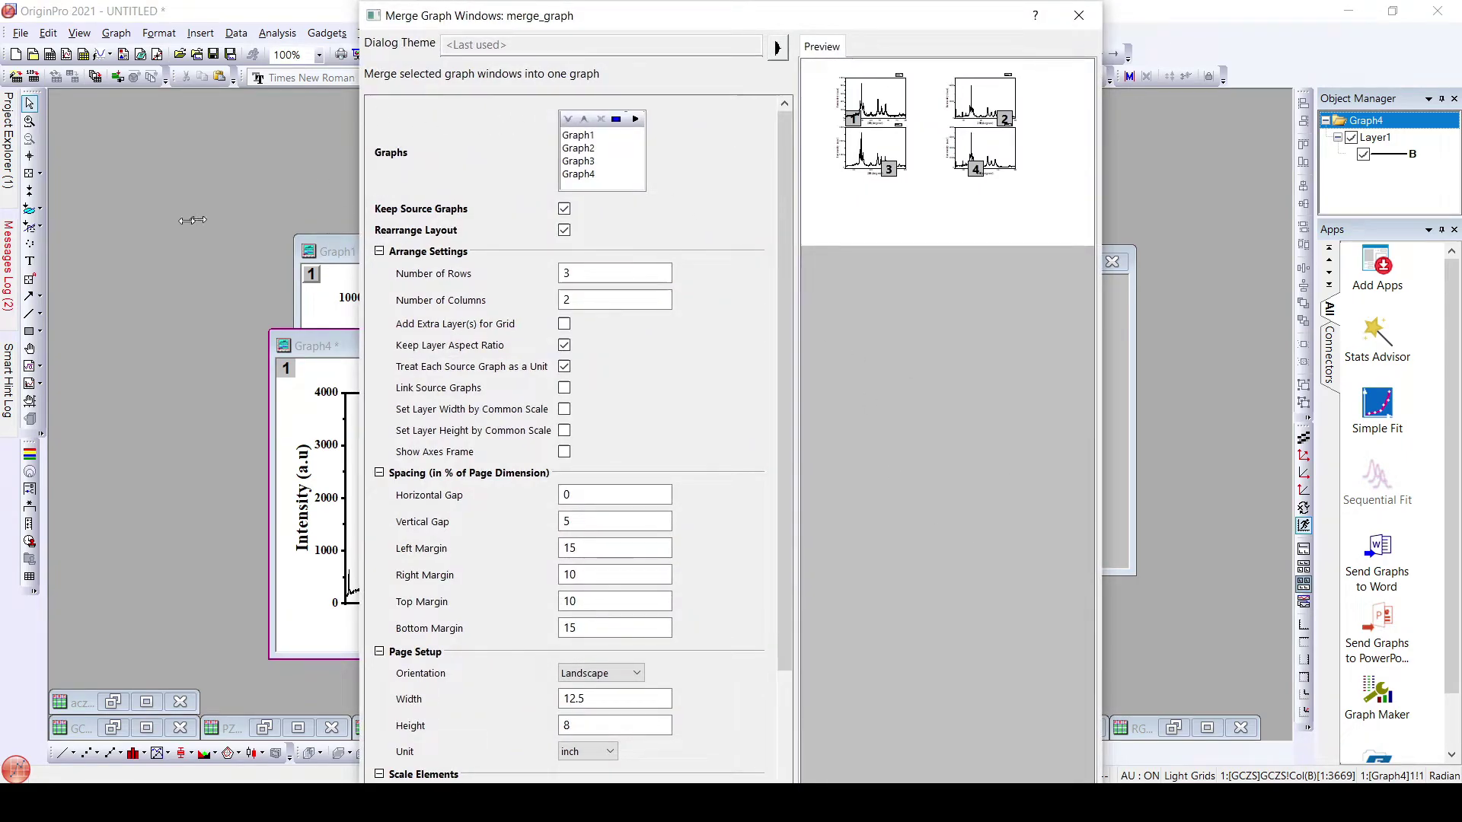
left_click_drag(359, 232, 55, 230)
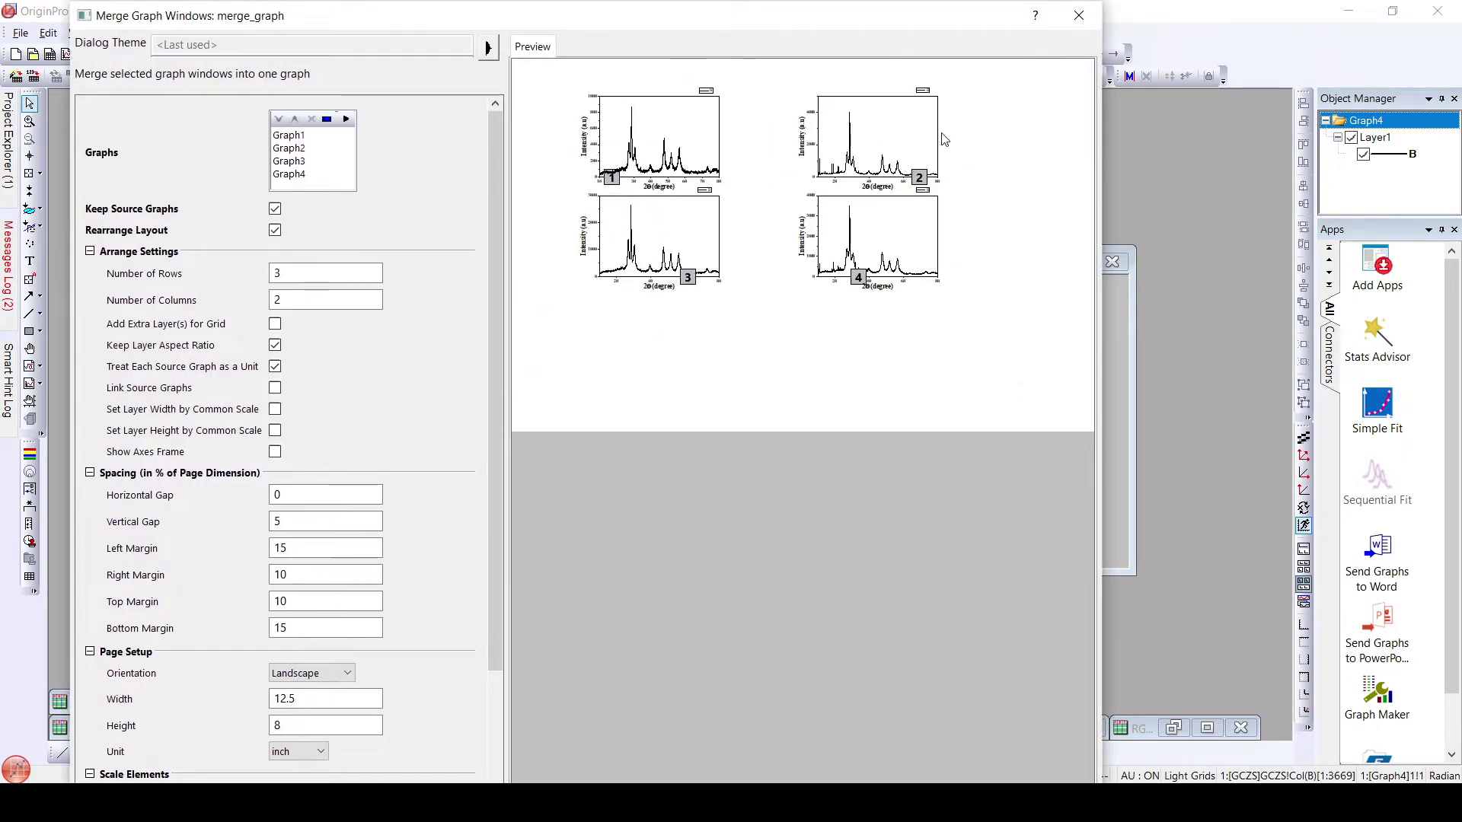
left_click_drag(630, 7, 809, 30)
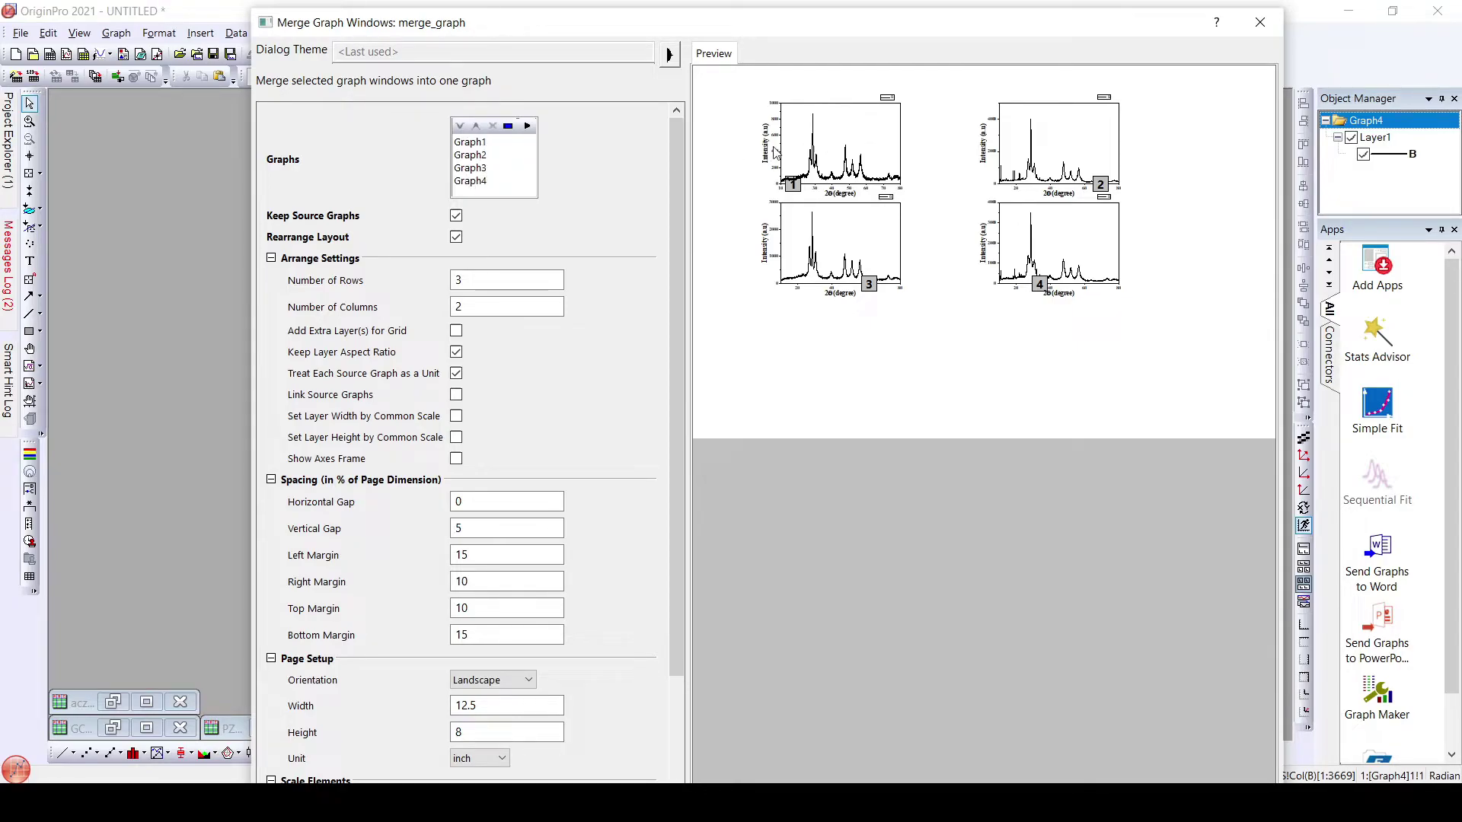
Step: Check Graph1, Graph2, Graph3 and Graph4 in the merge preview list
left_click(470, 143)
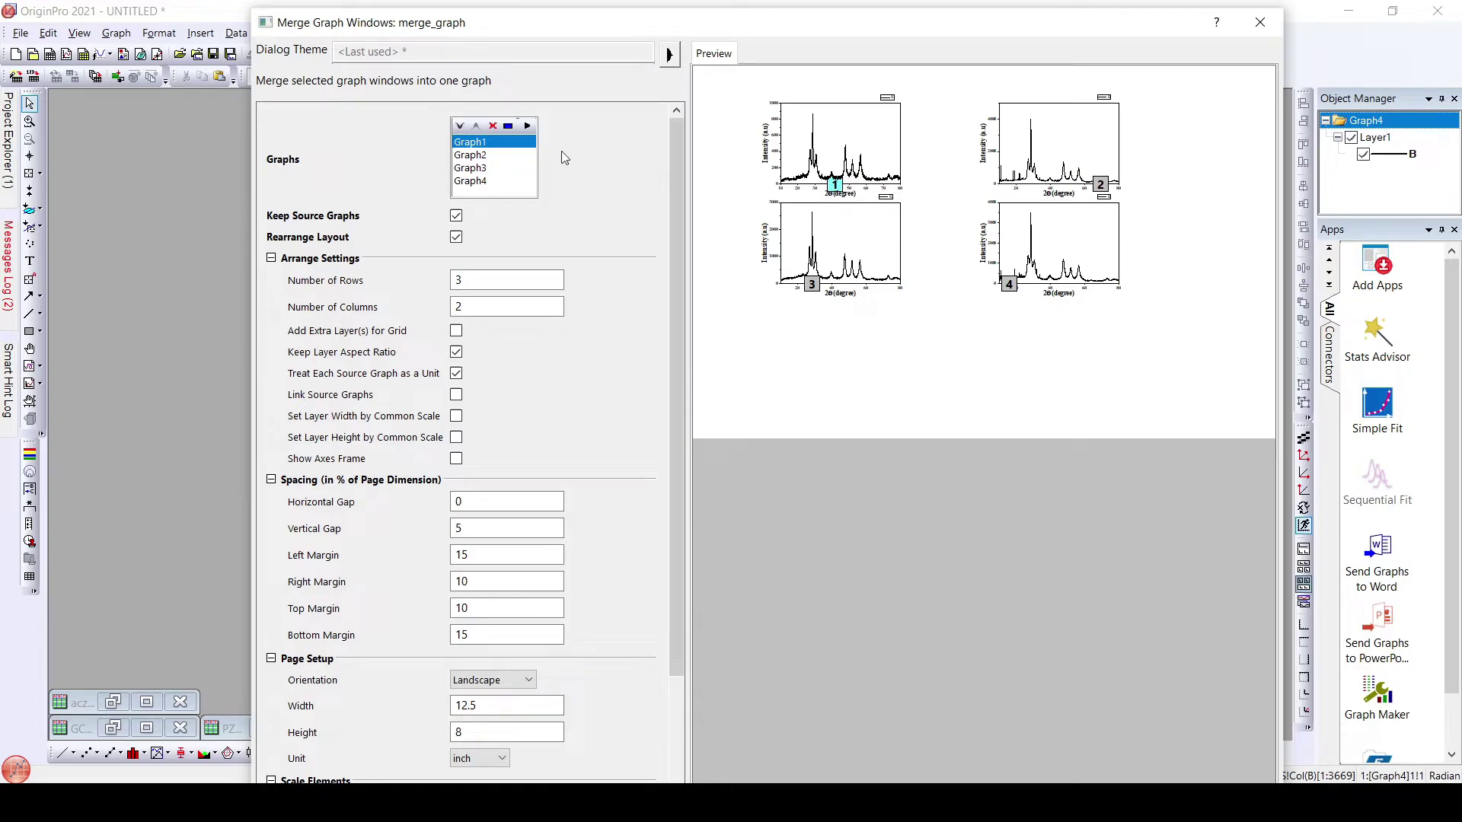
left_click(472, 155)
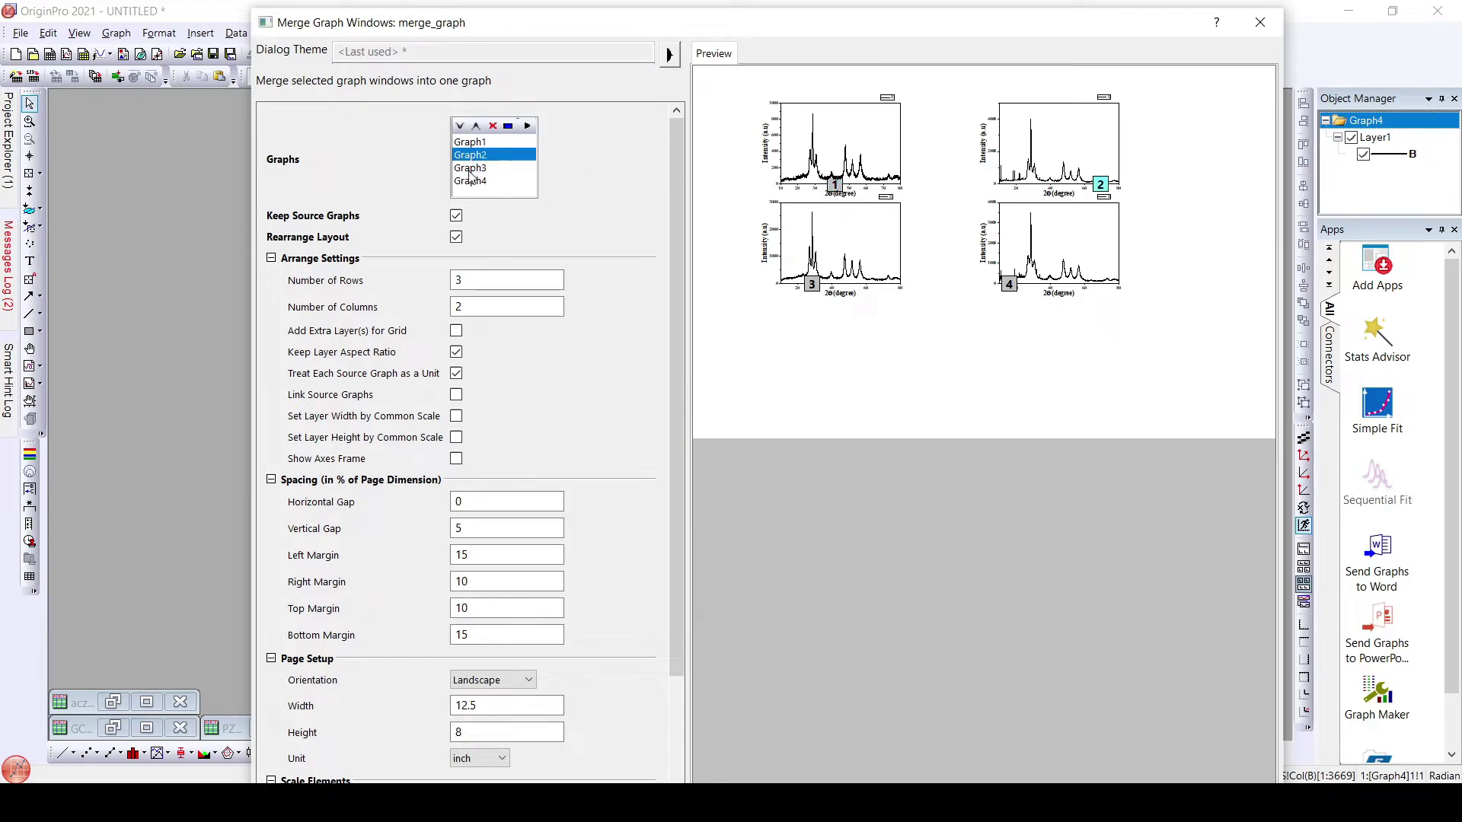
left_click(471, 169)
left_click(480, 183)
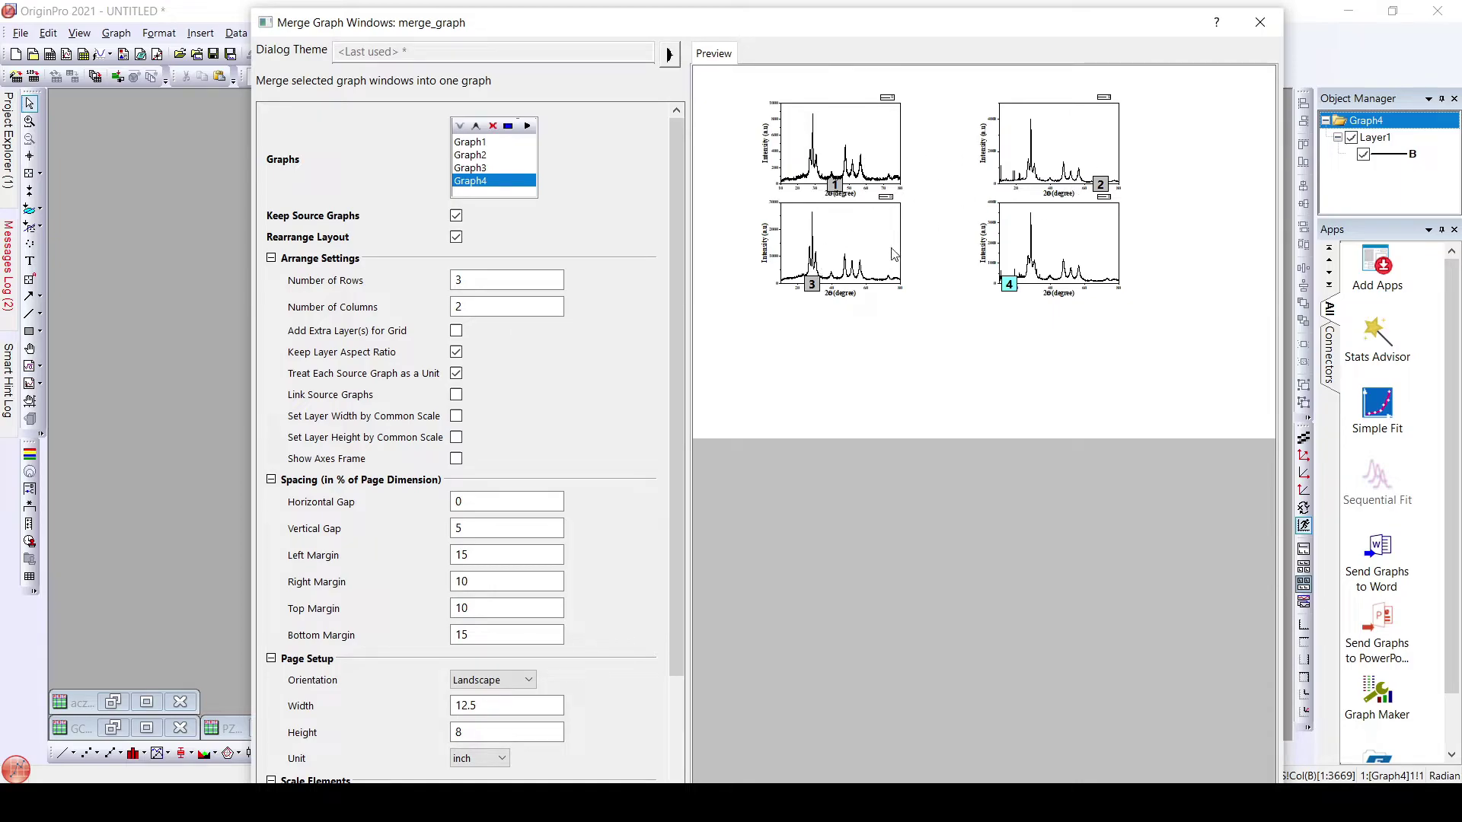
left_click_drag(681, 303, 671, 395)
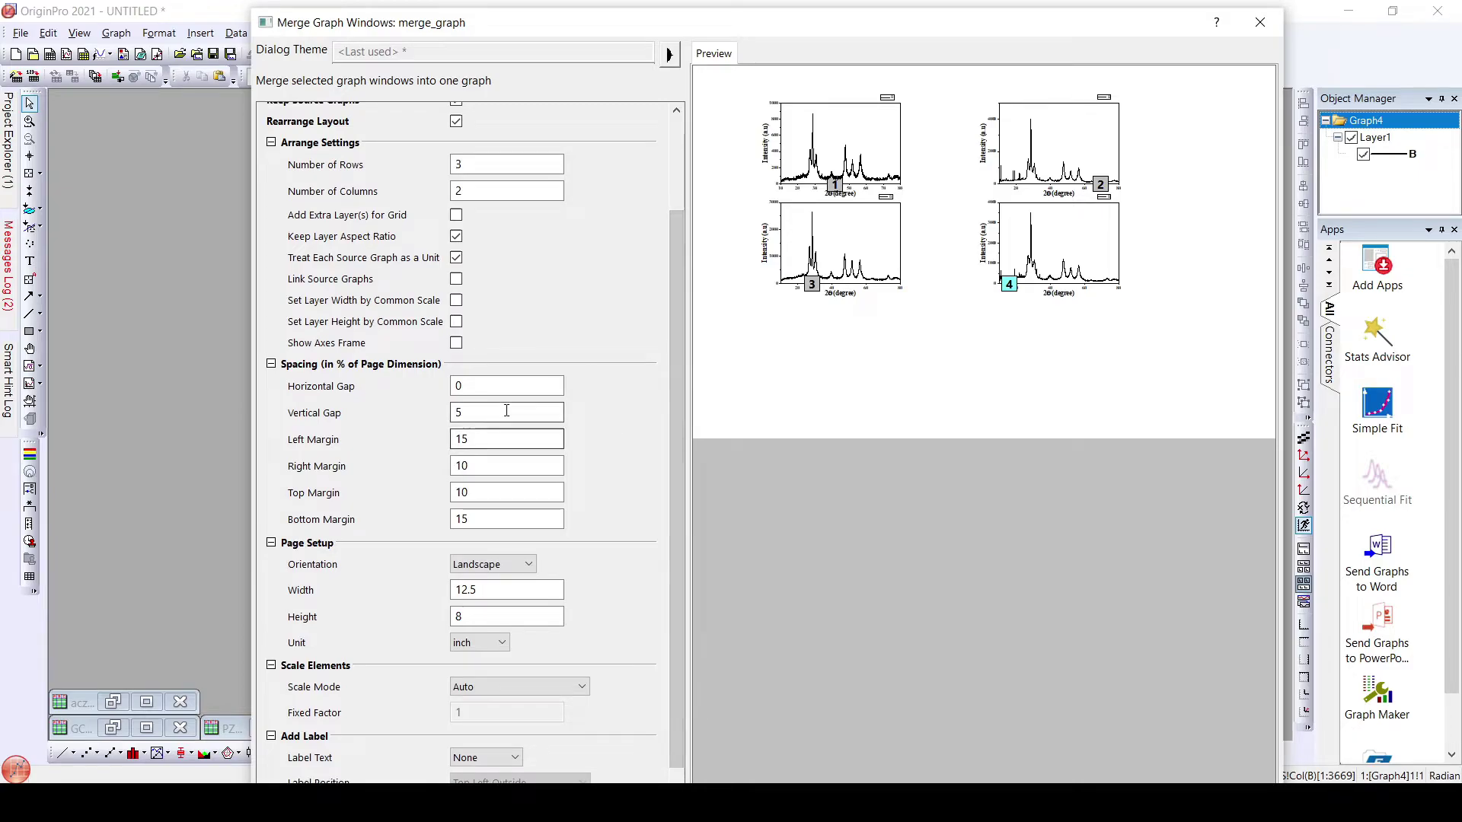
Step: Set the merge Vertical Gap to 5%
double_click(488, 388)
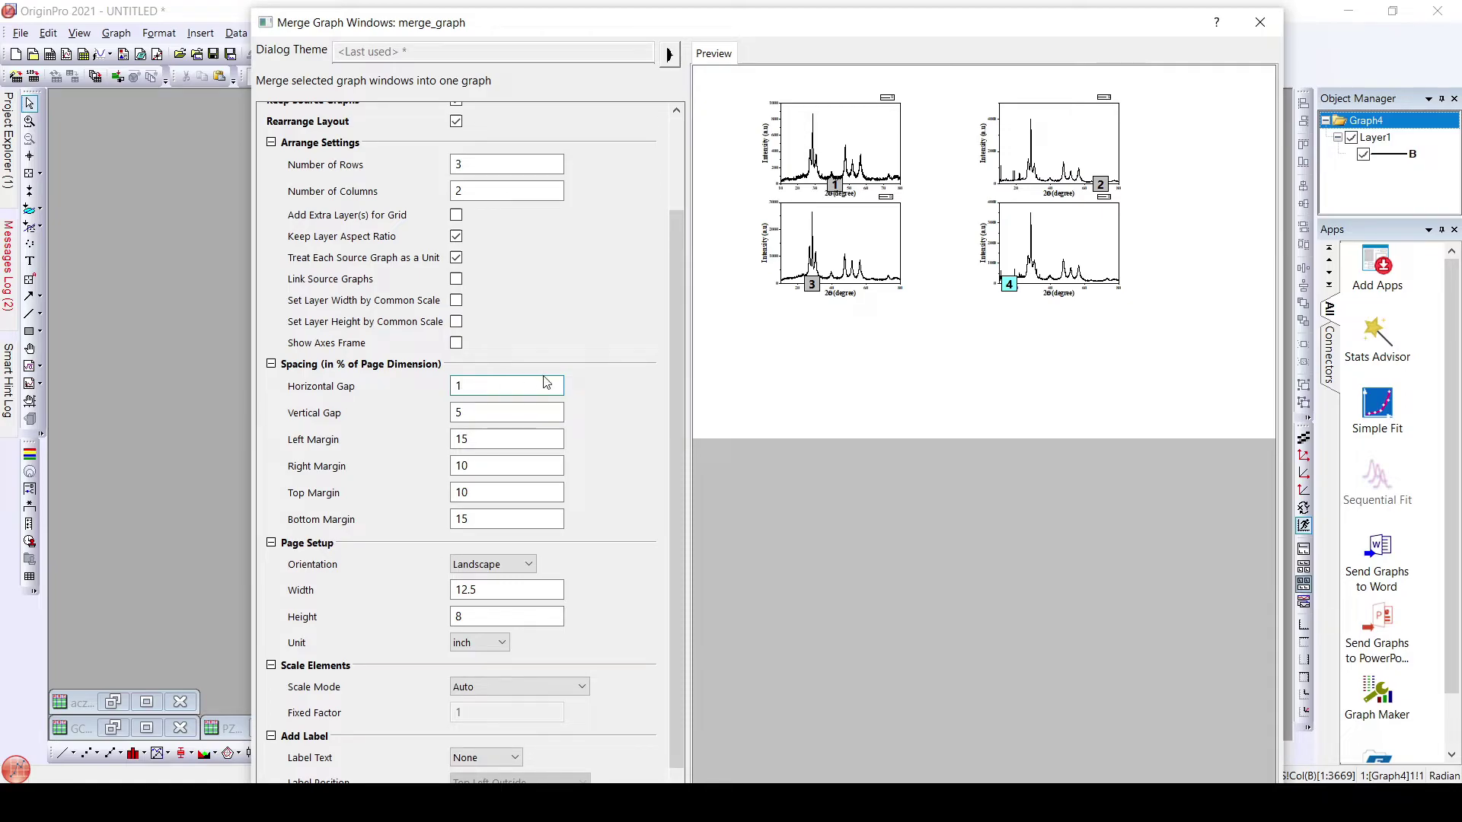
type("1")
double_click(497, 415)
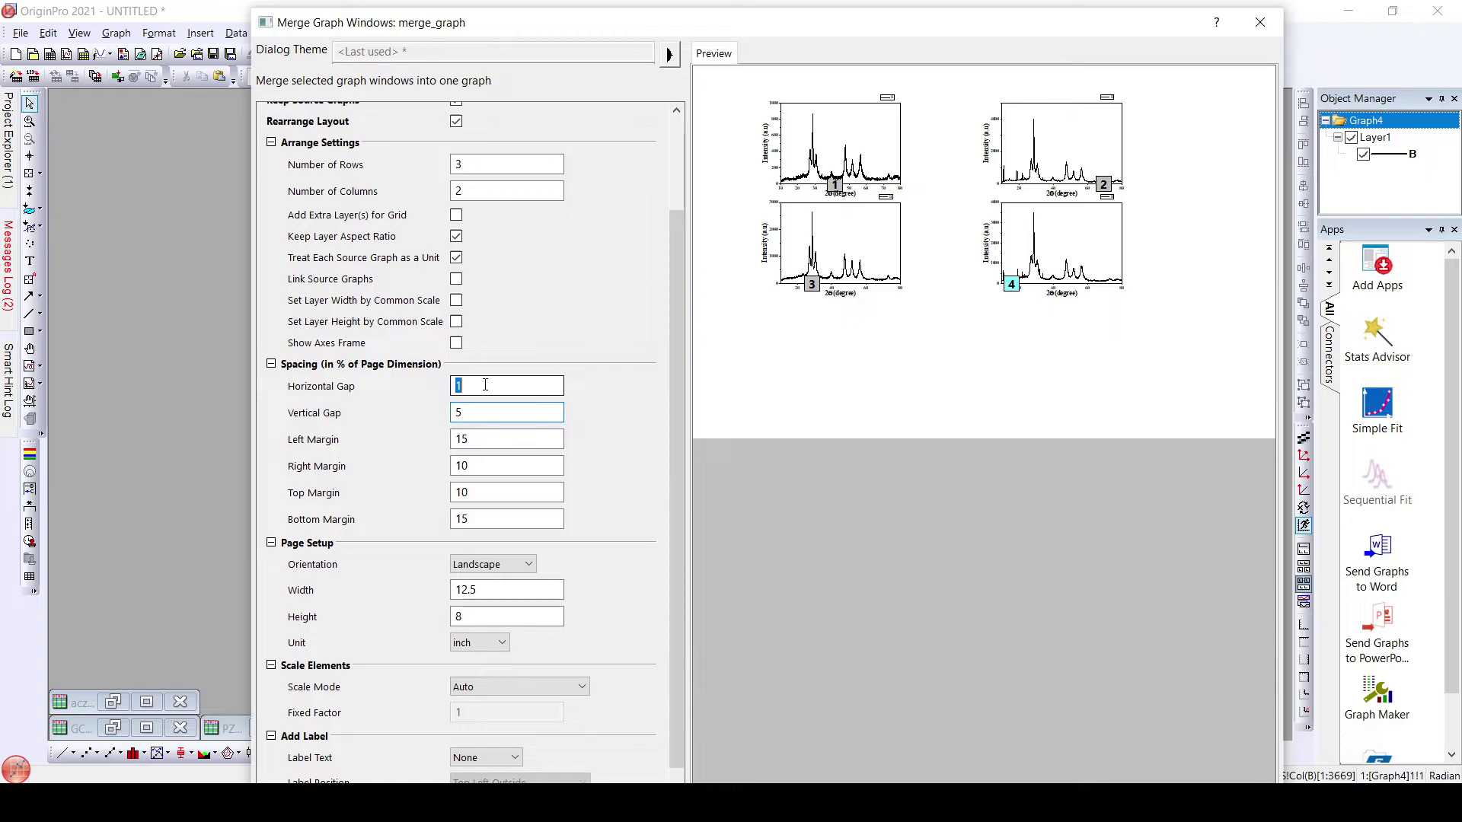
double_click(484, 384)
double_click(479, 421)
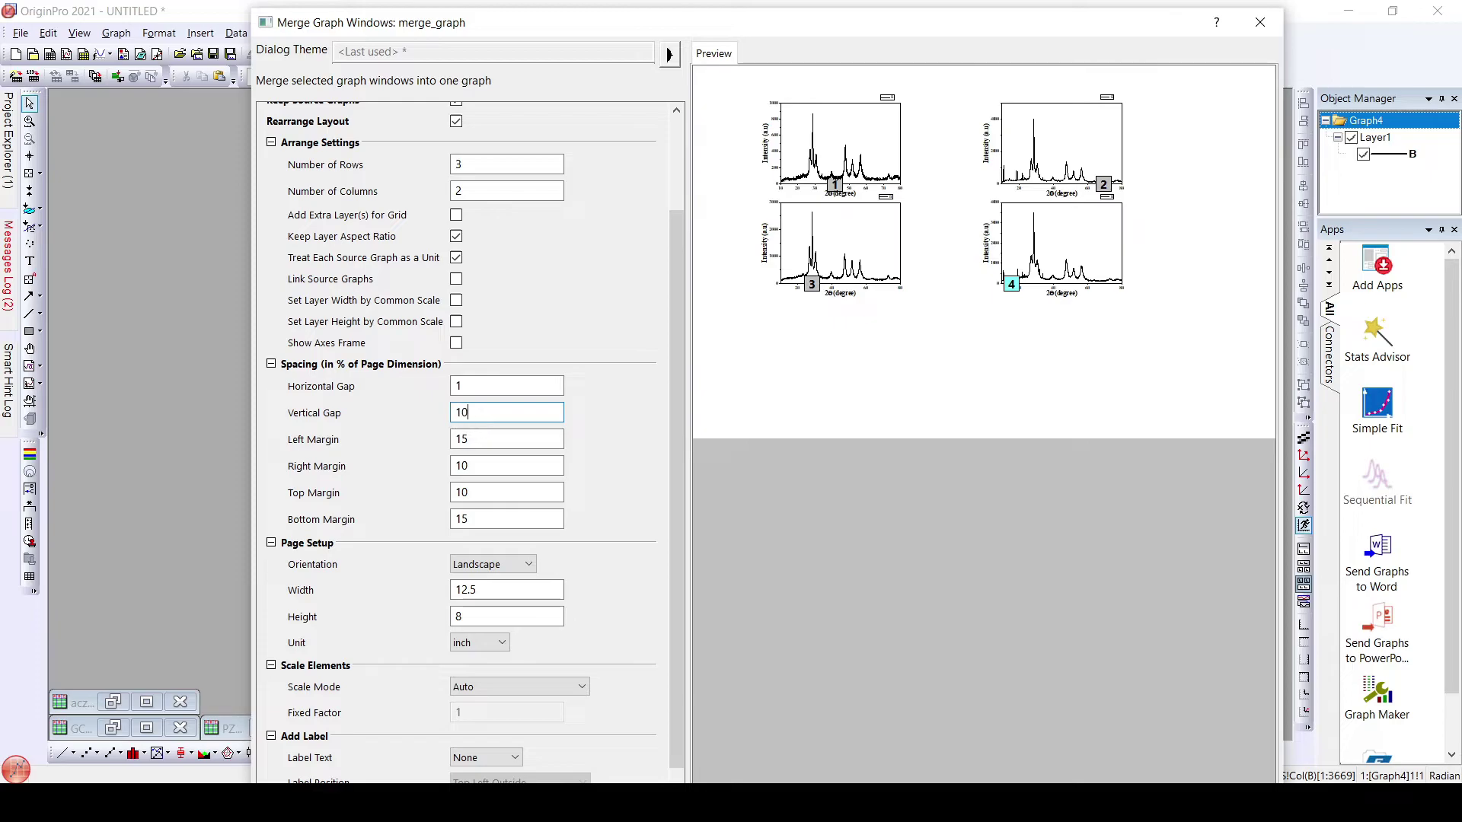
double_click(489, 440)
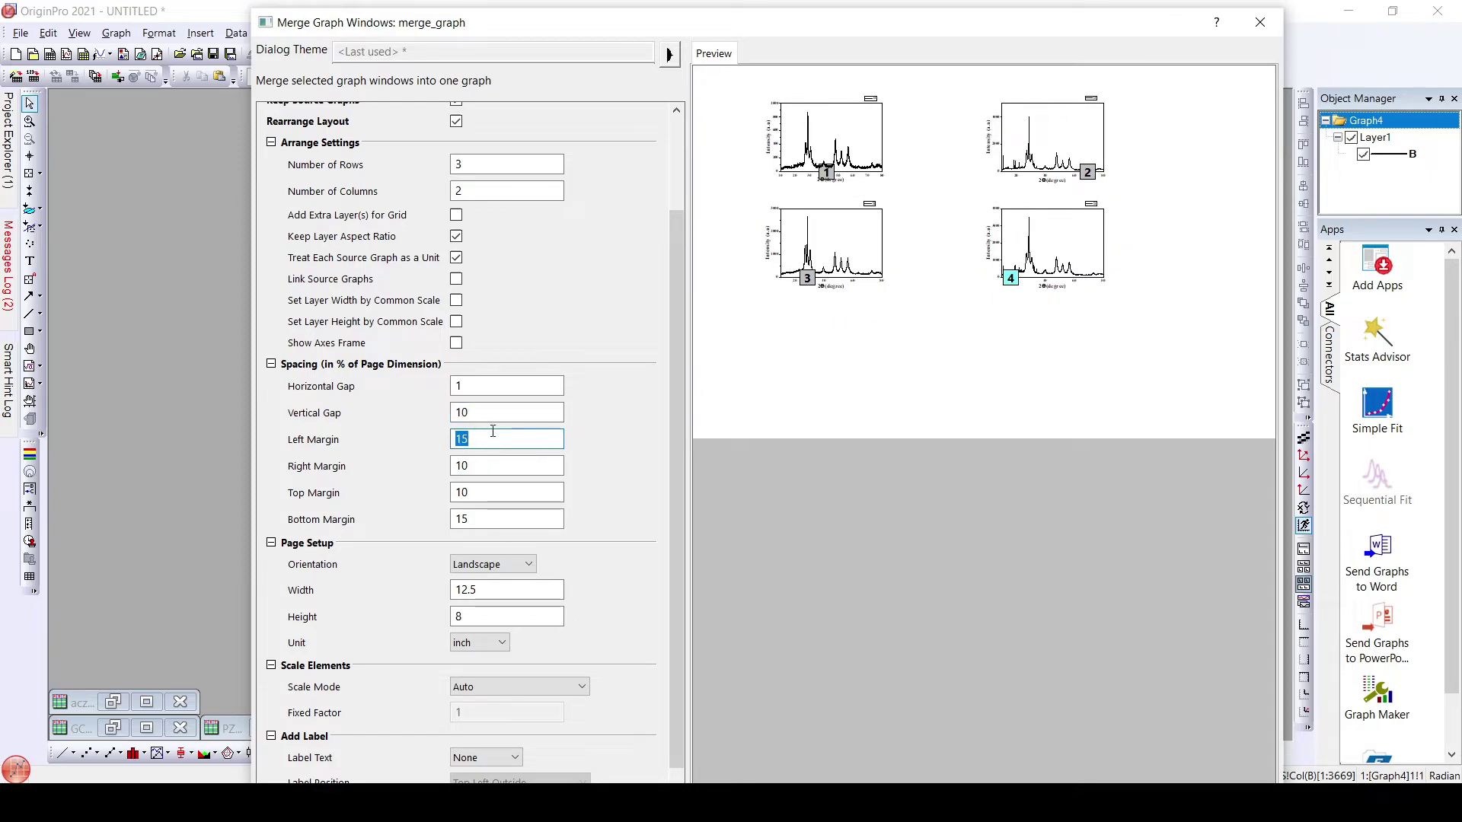
left_click(496, 411)
type("5")
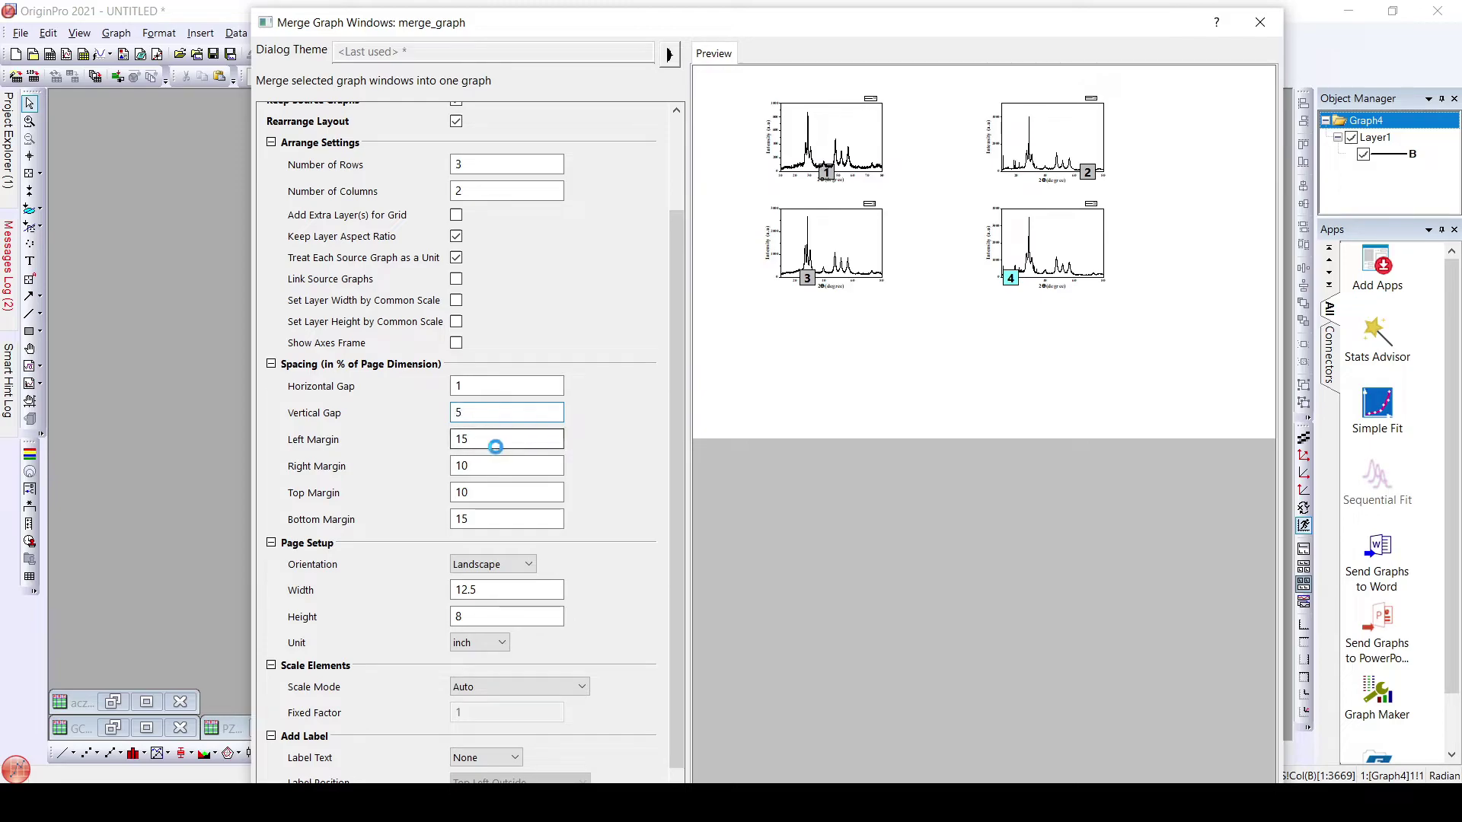
double_click(491, 442)
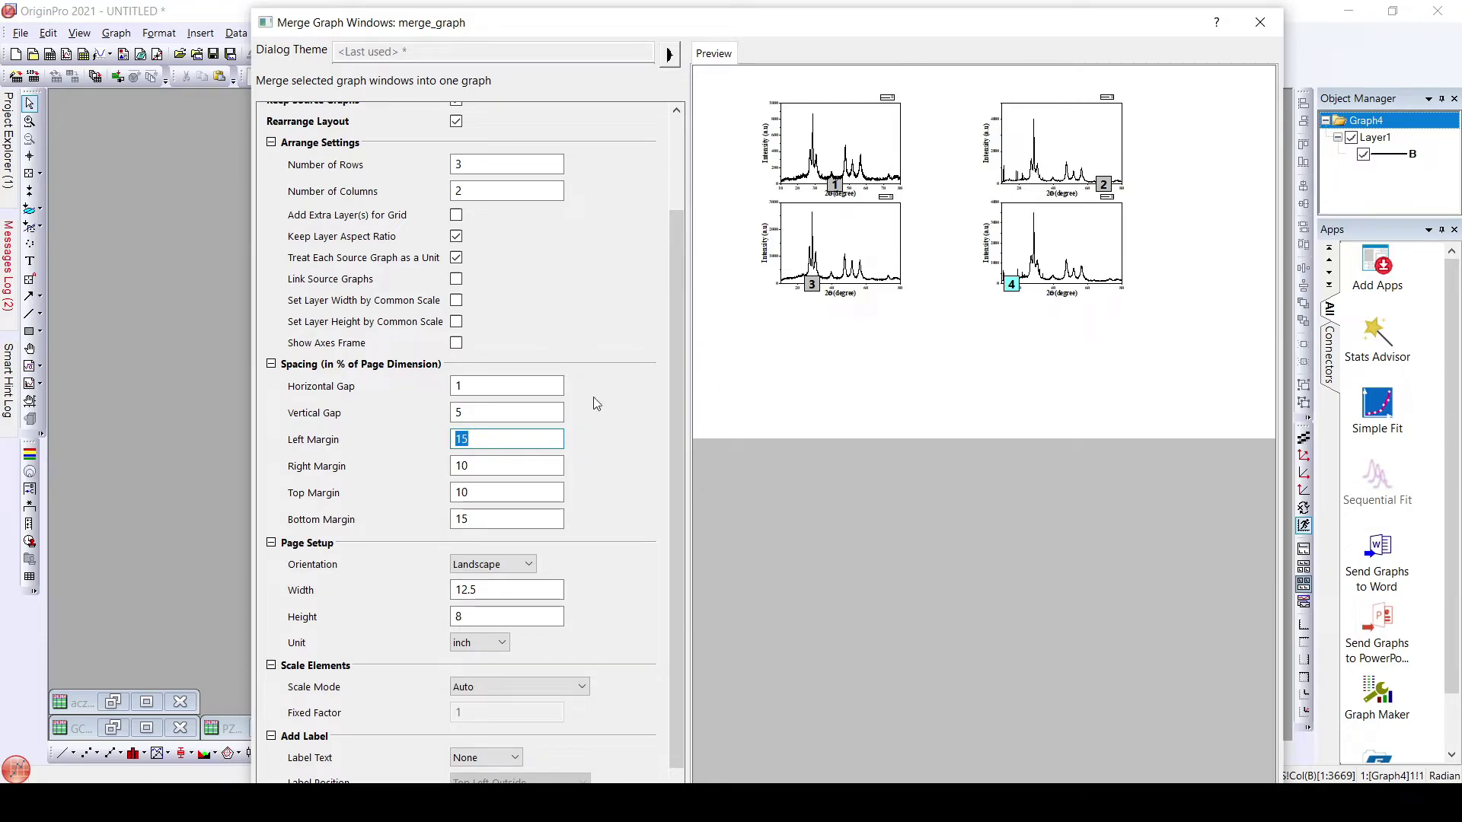
Step: Keep Landscape orientation, set Horizontal Gap to 0, and move the dialog aside
left_click(516, 569)
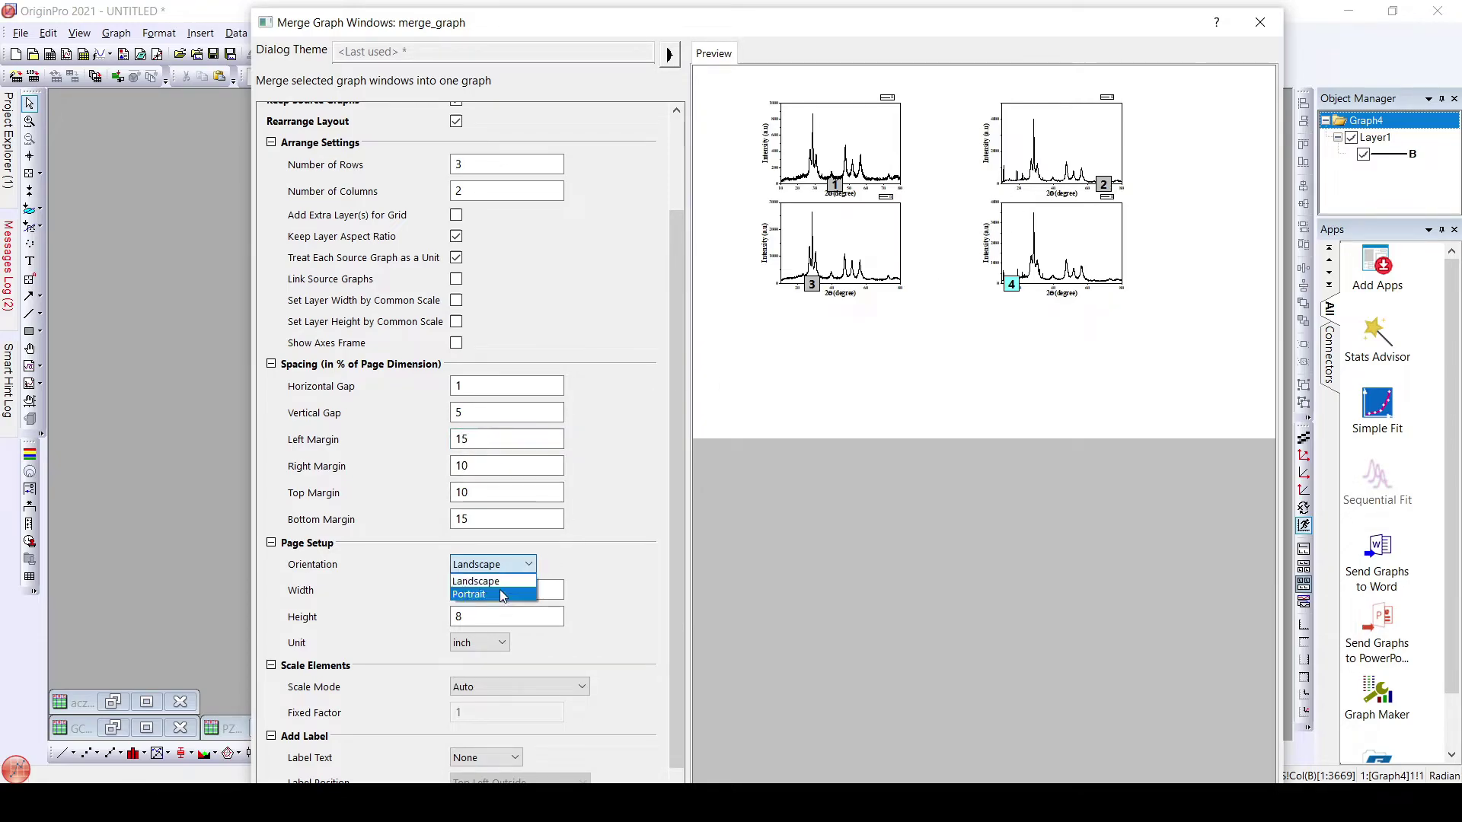
left_click(499, 592)
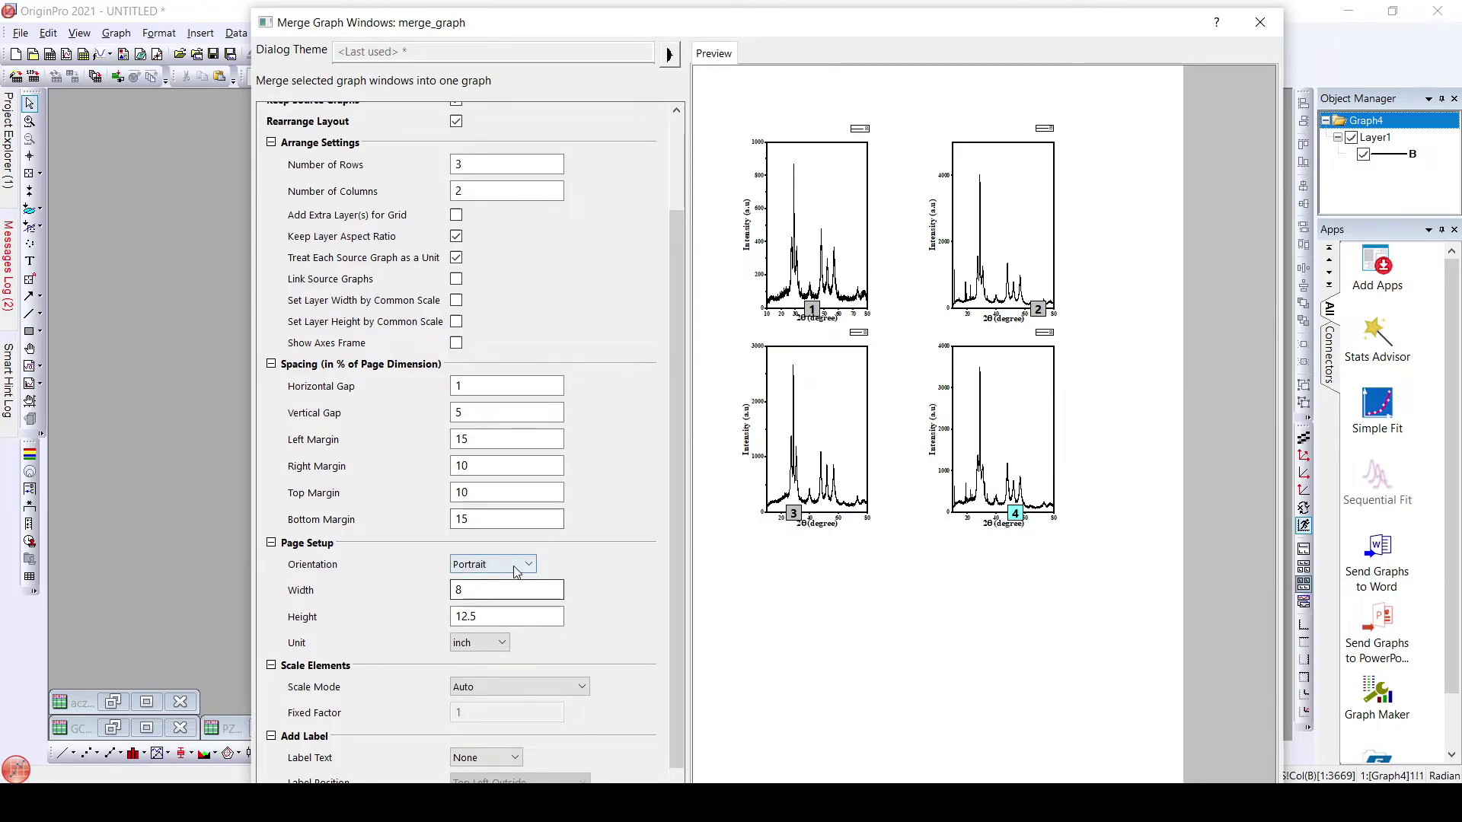
left_click(516, 571)
left_click(503, 583)
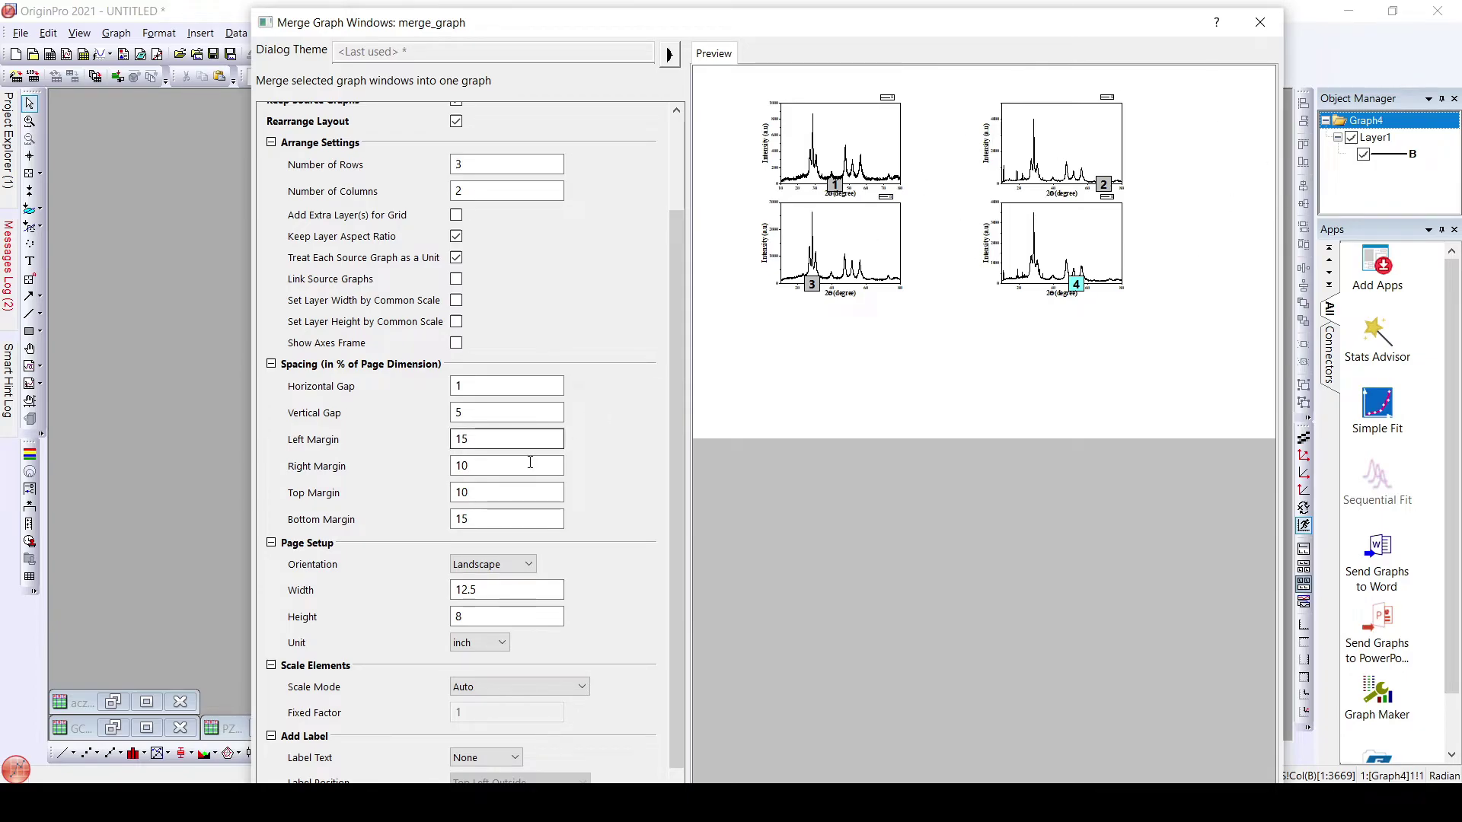
double_click(458, 386)
double_click(479, 413)
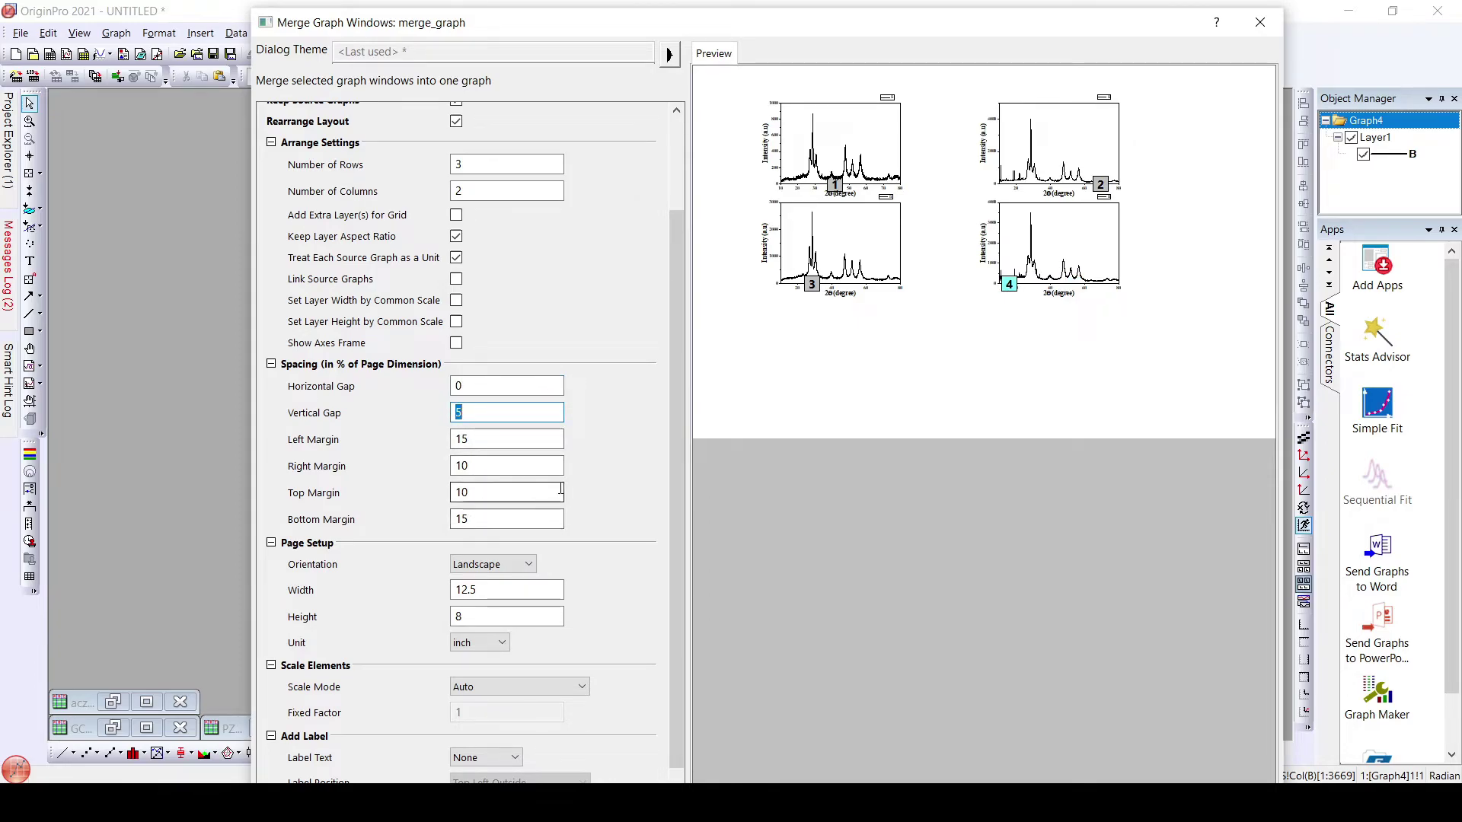
left_click_drag(673, 342, 669, 510)
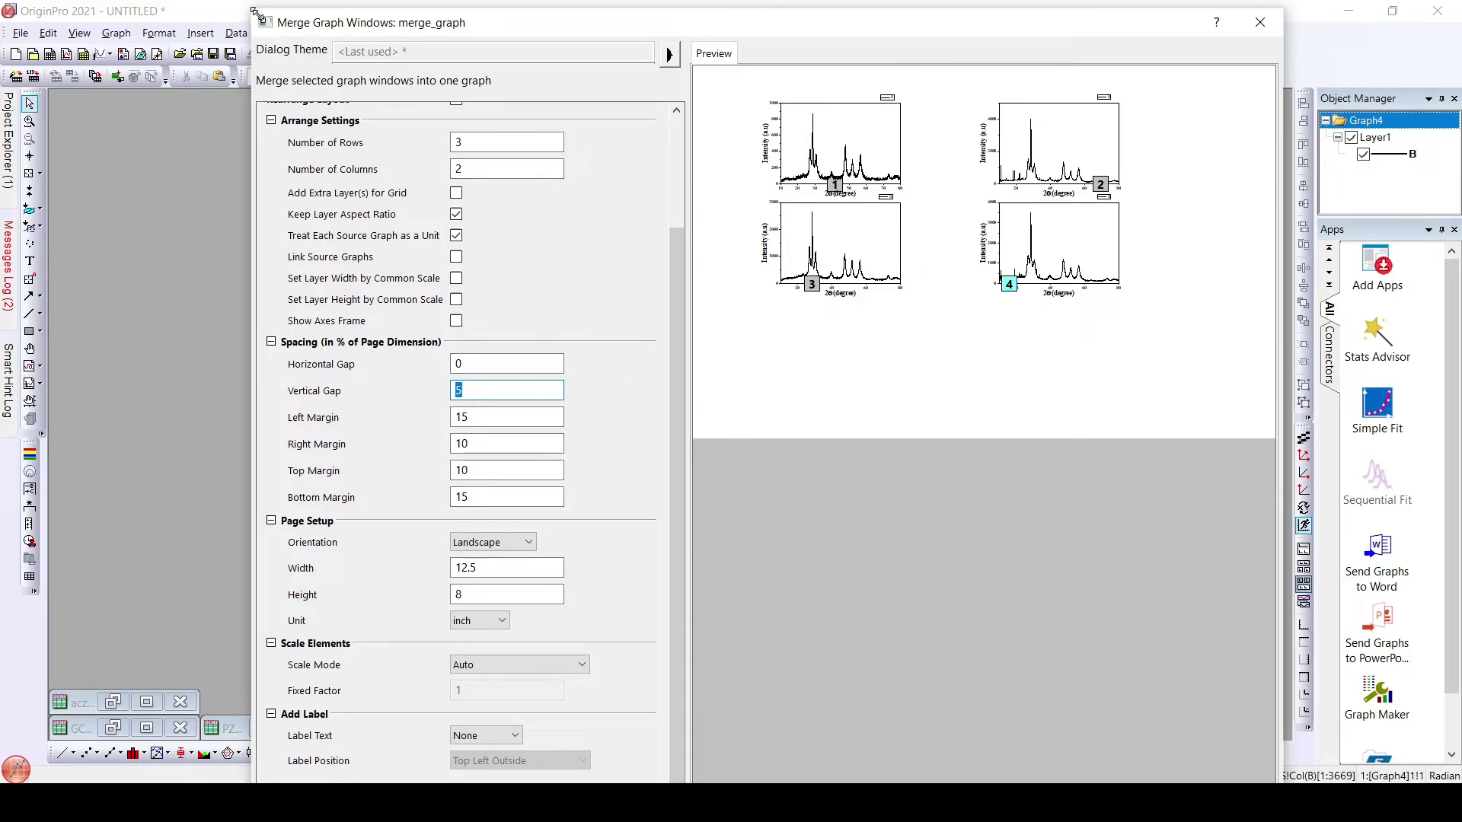
left_click_drag(254, 9, 514, 245)
left_click_drag(704, 259, 494, 93)
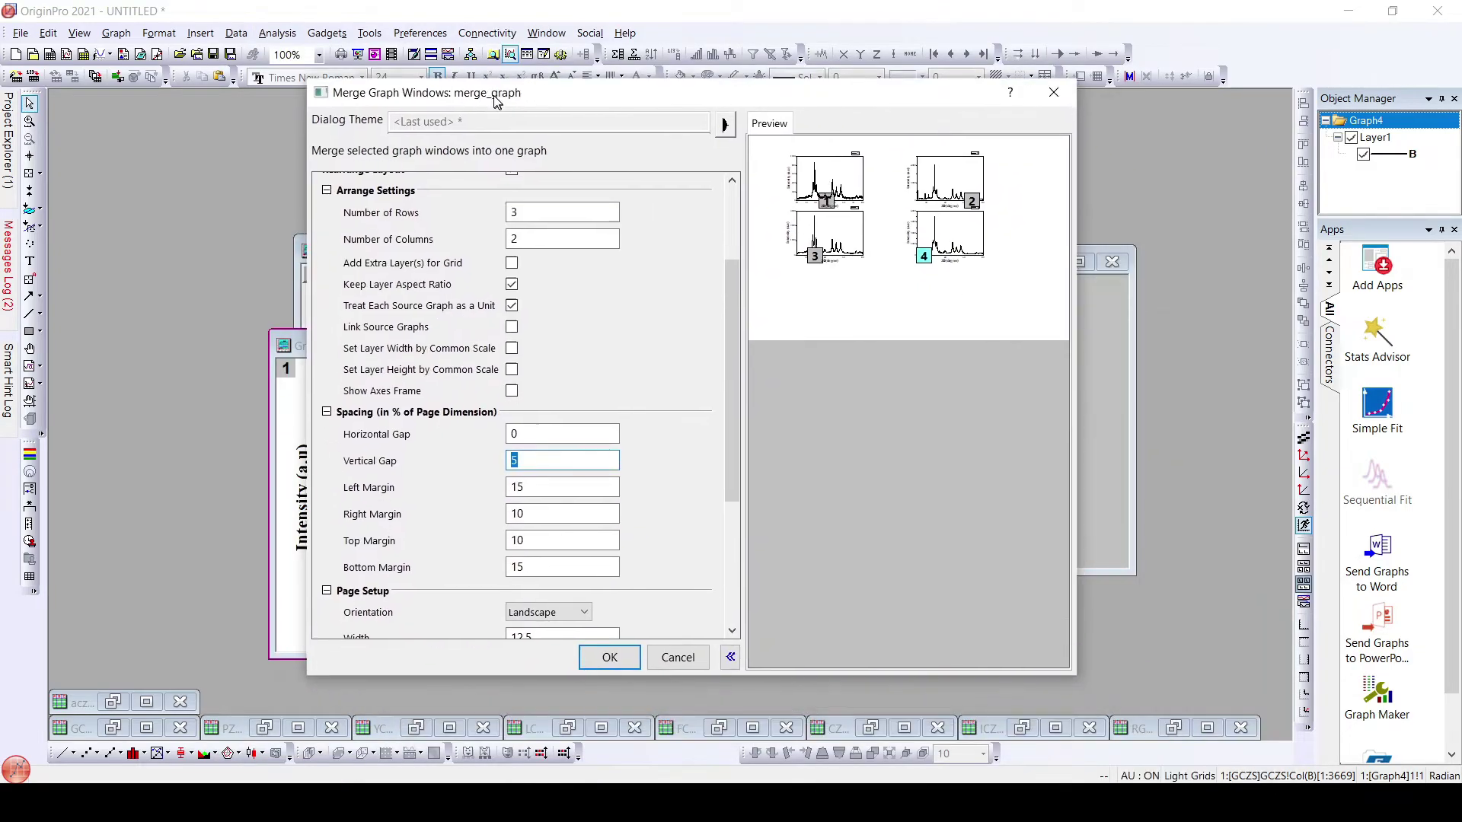
Step: Create merged Graph5, maximize it, and drag the top-right plot left
left_click(603, 655)
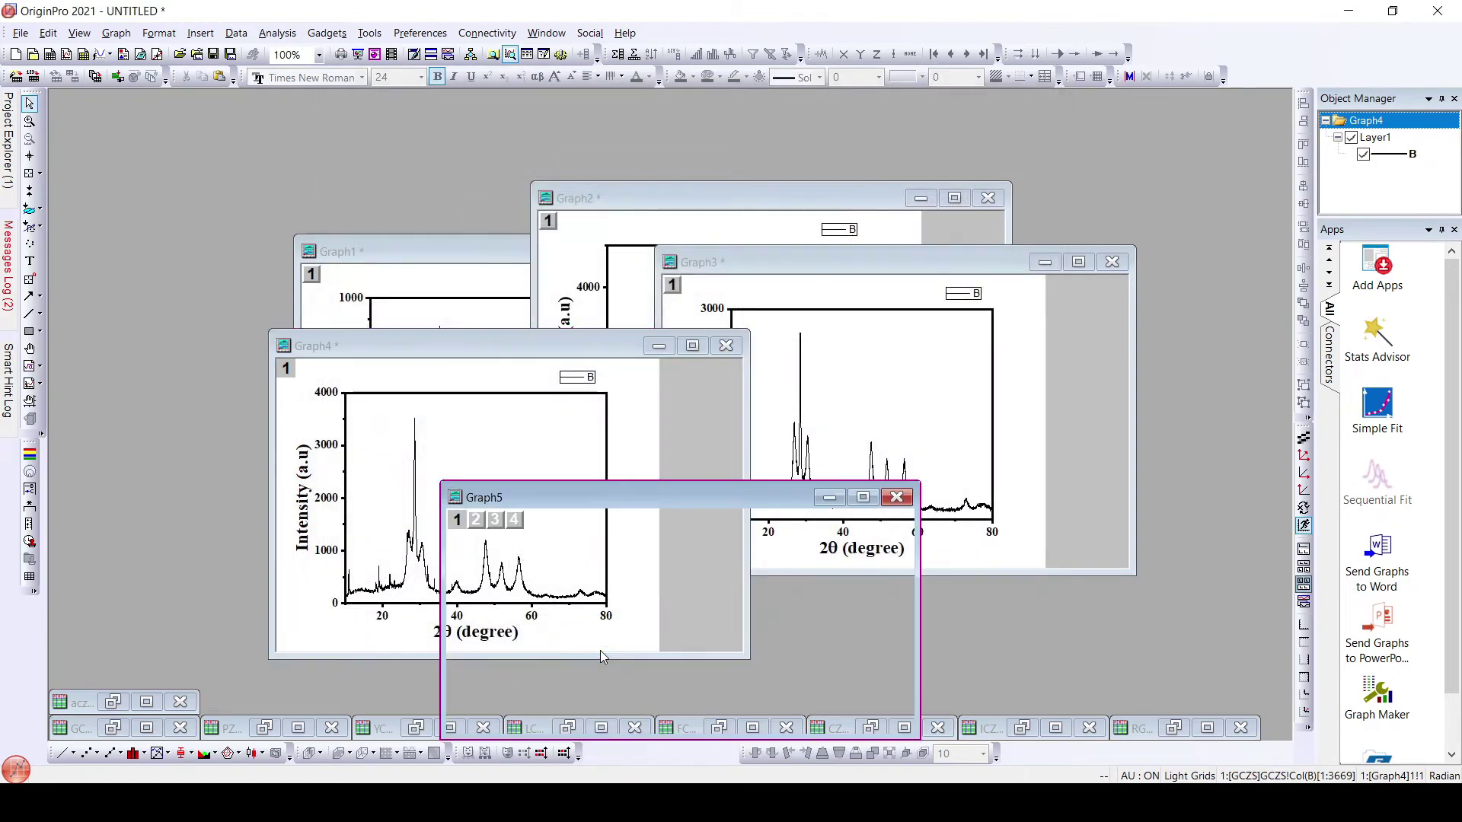
left_click(863, 497)
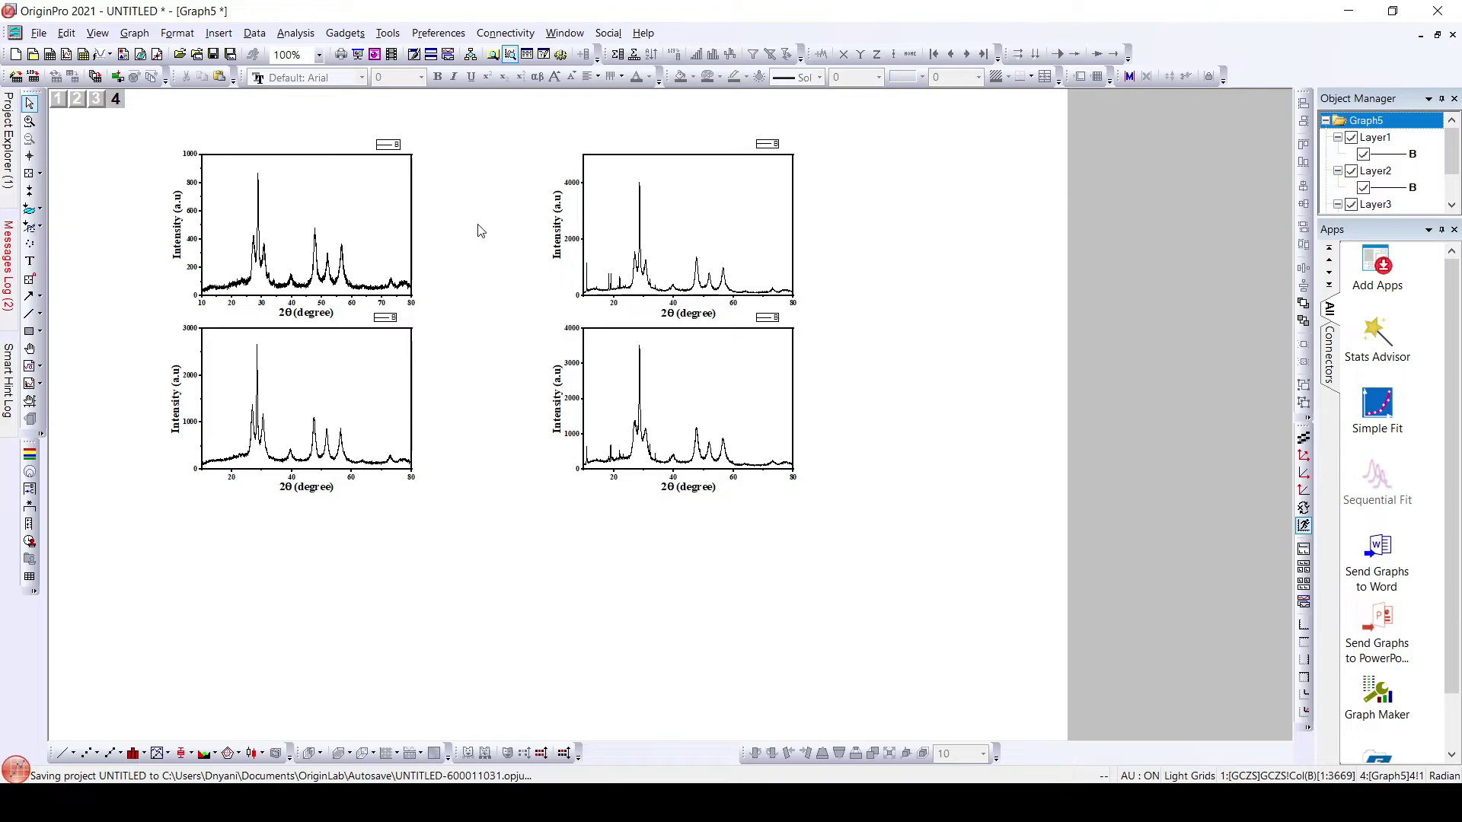
left_click(713, 190)
left_click(646, 390)
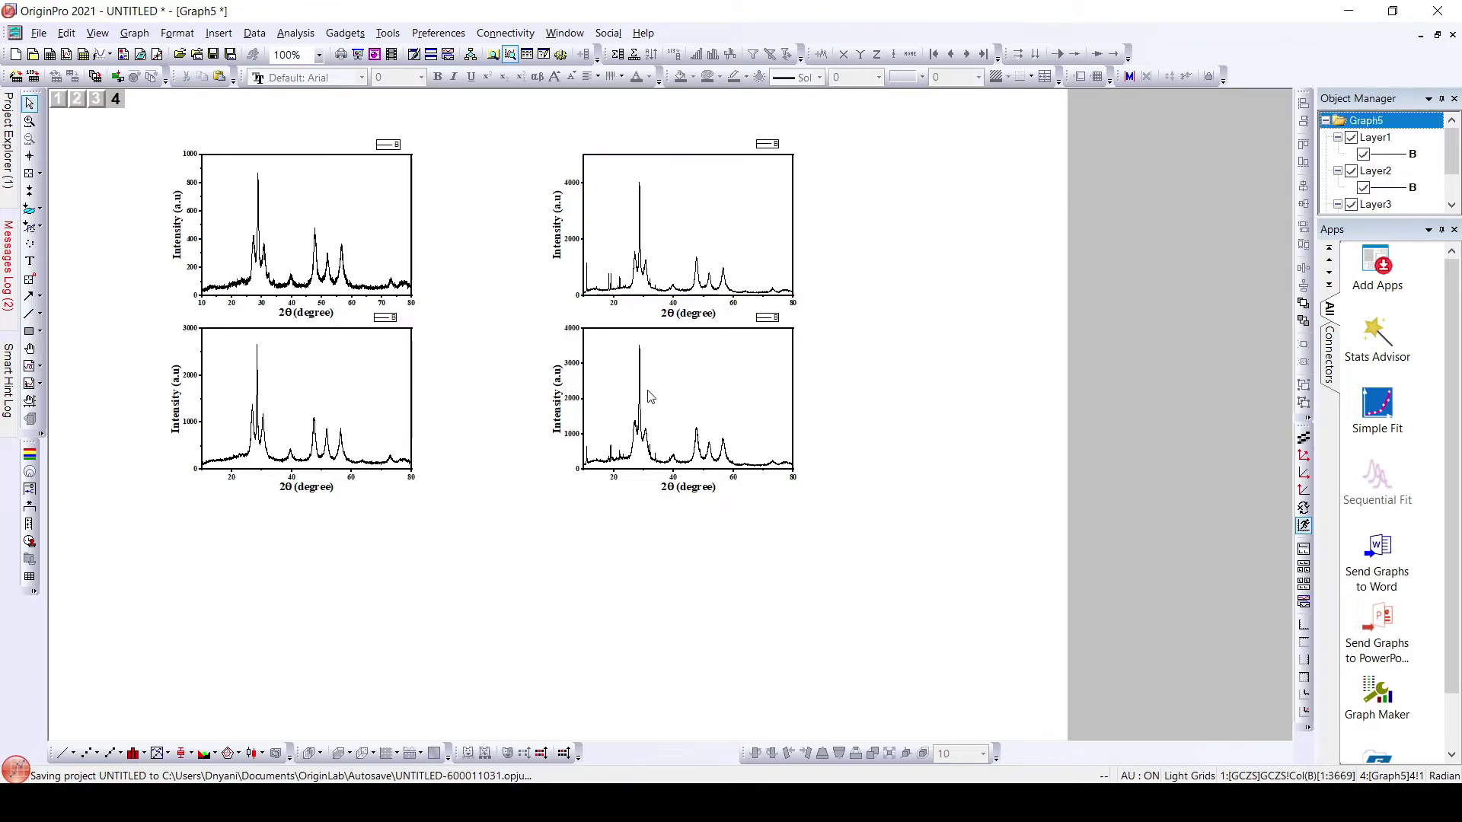
left_click(690, 240)
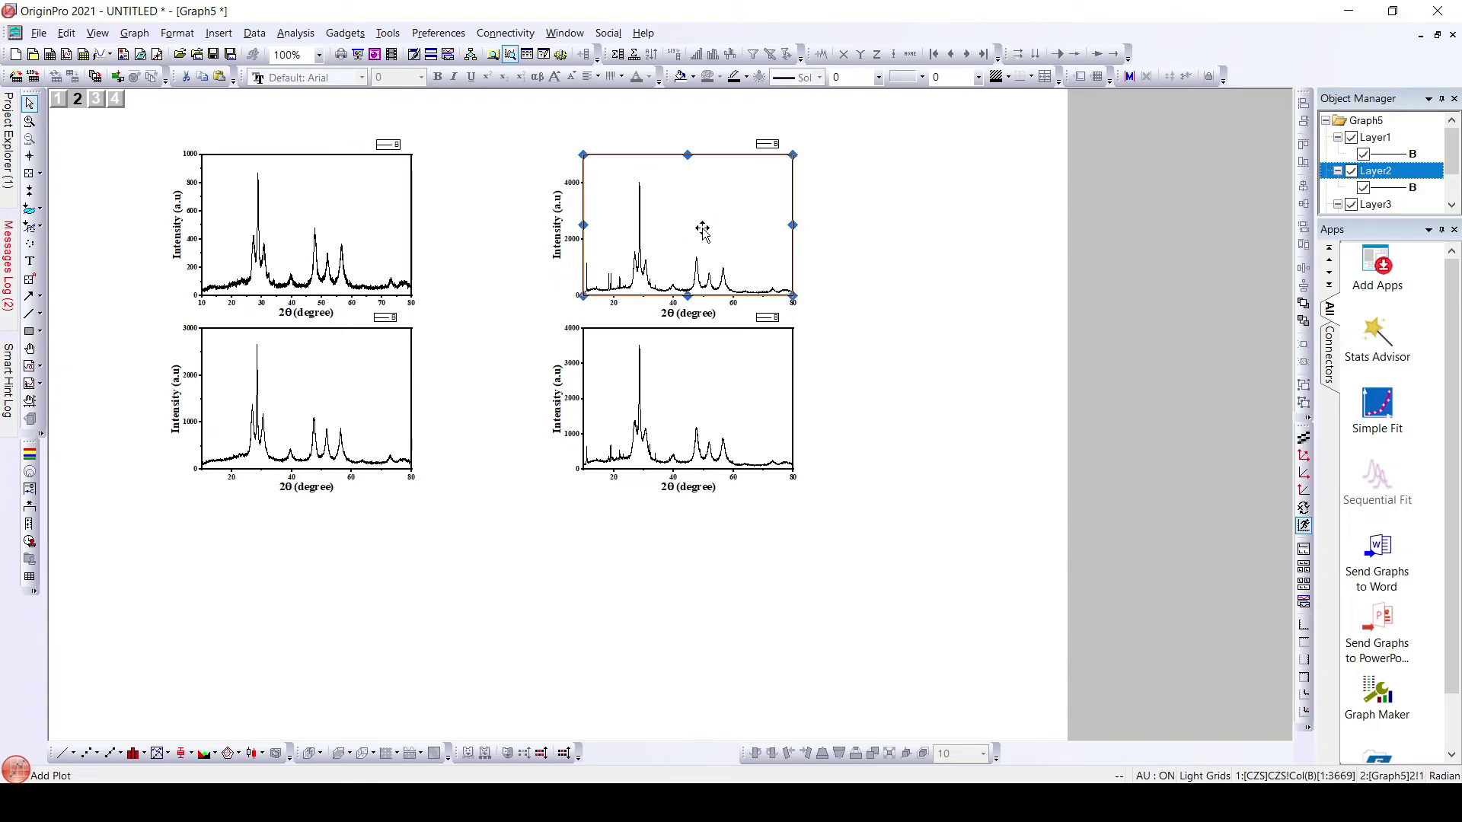
left_click_drag(702, 231, 586, 228)
Step: Drag the bottom-right plot left to sit under the top-right one
left_click(678, 387)
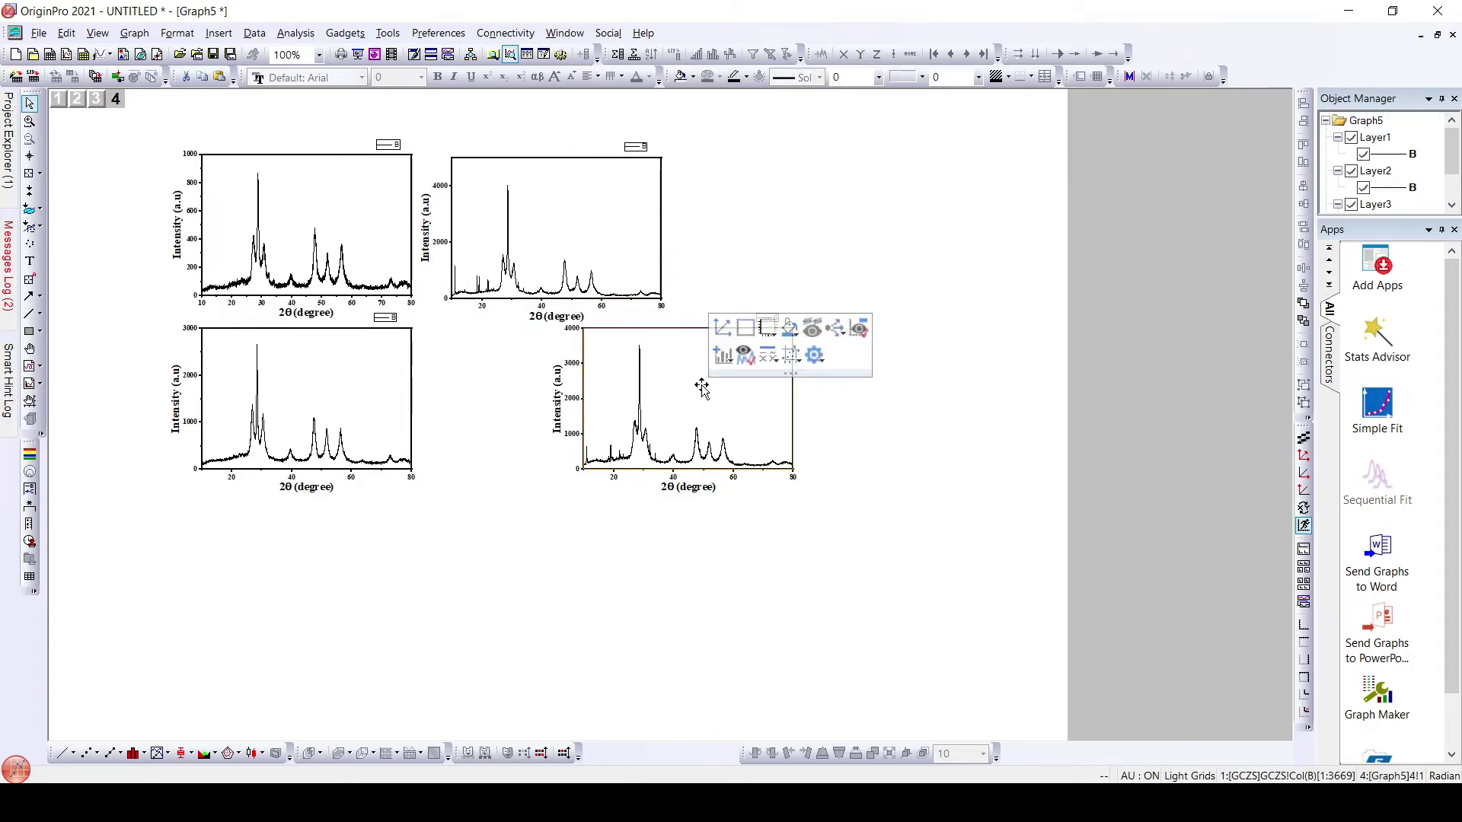
left_click_drag(698, 389, 545, 383)
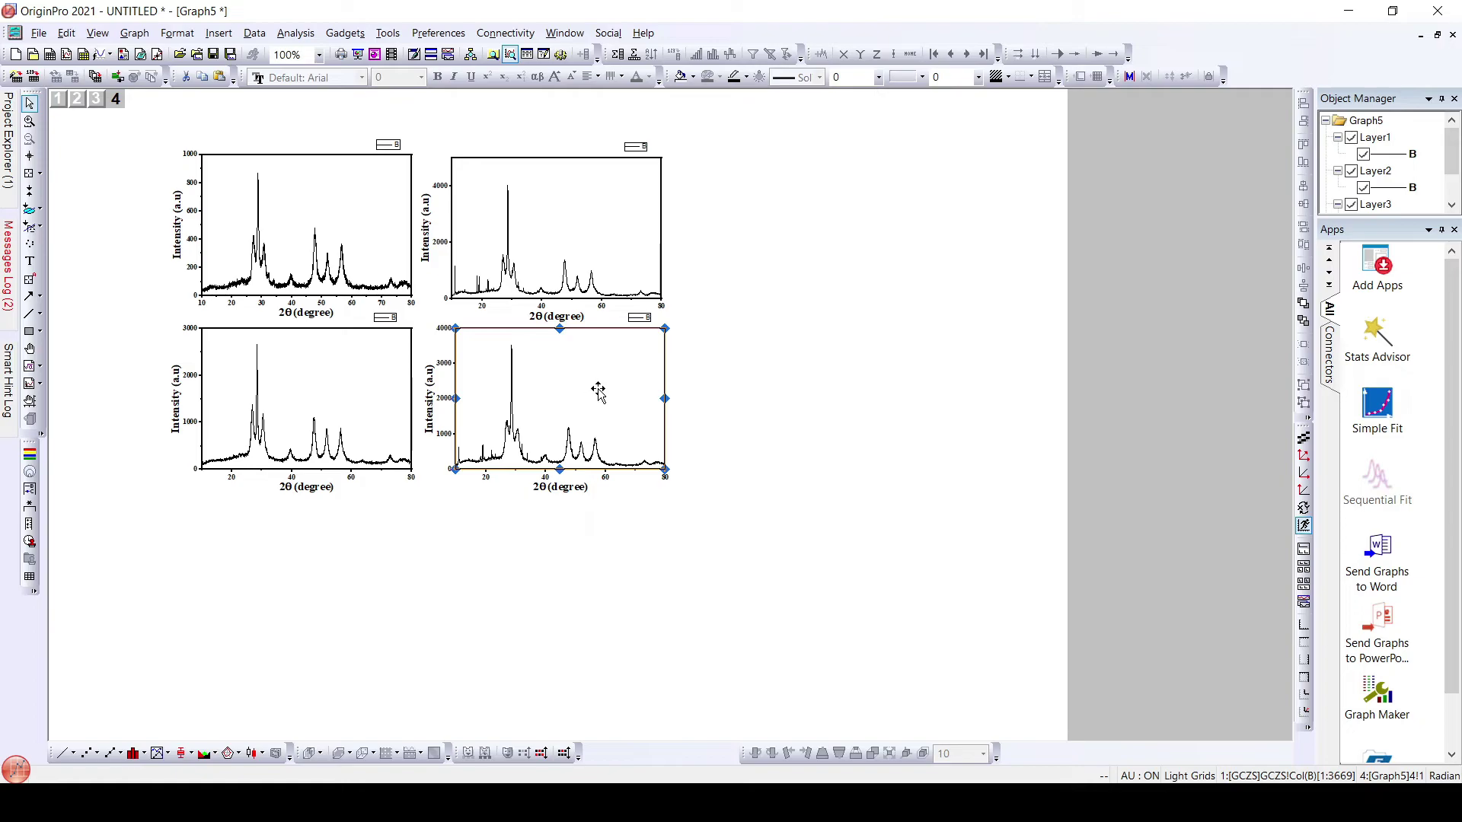
left_click_drag(594, 385, 593, 385)
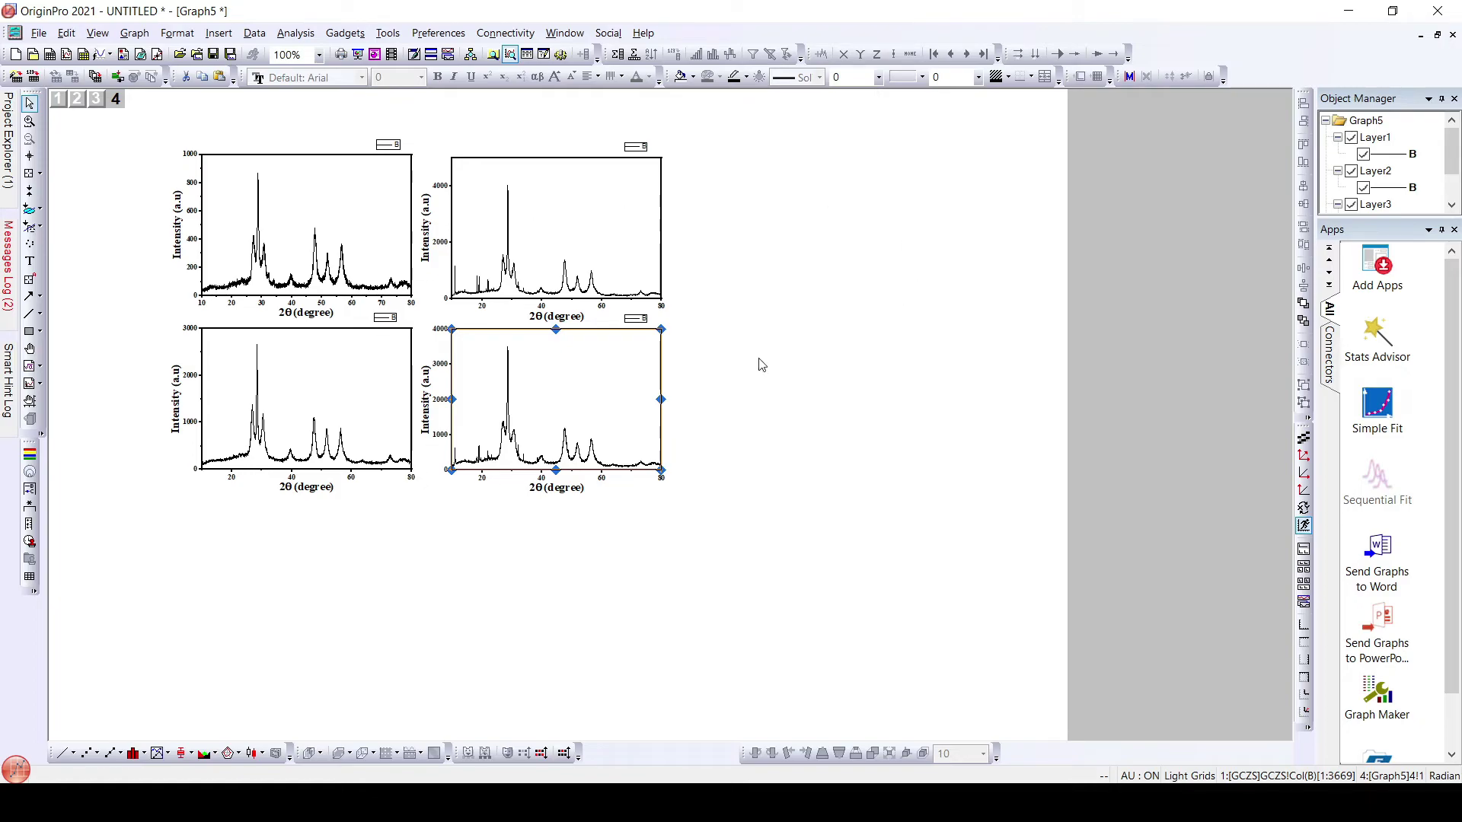
left_click(816, 385)
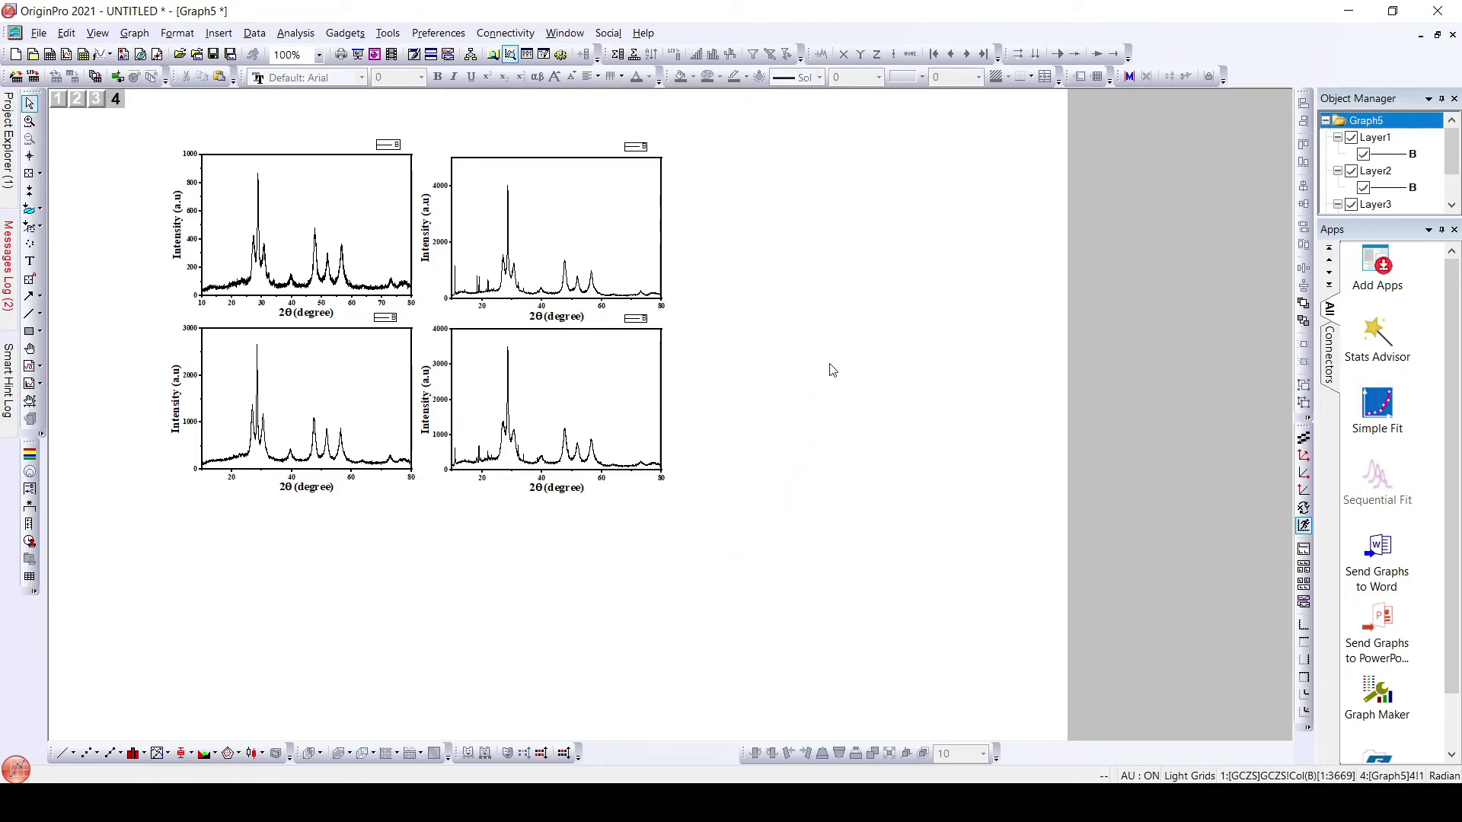
Step: Fit Graph5's four layers to the page with Margin 0
right_click(764, 273)
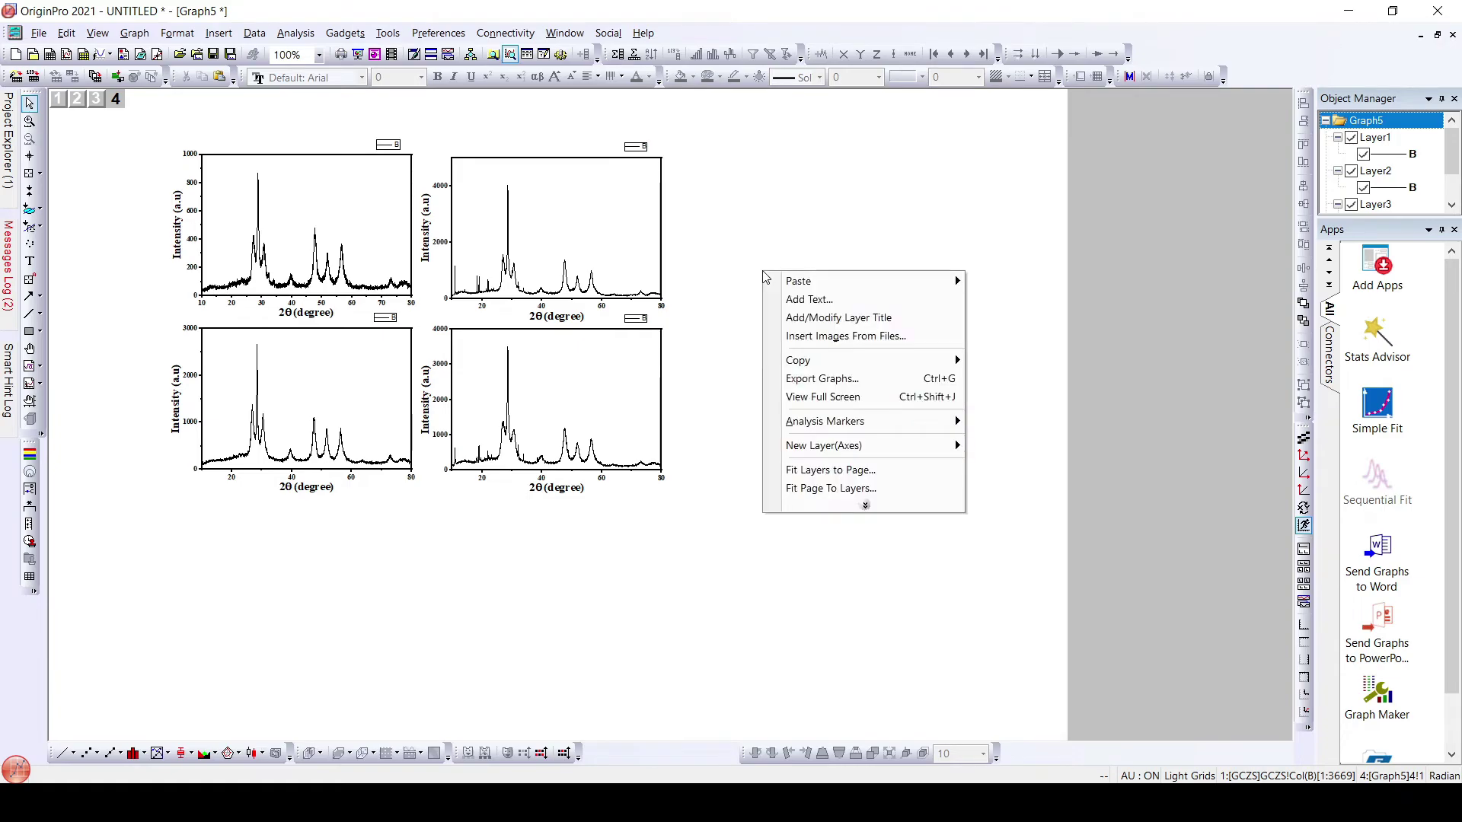
left_click(830, 471)
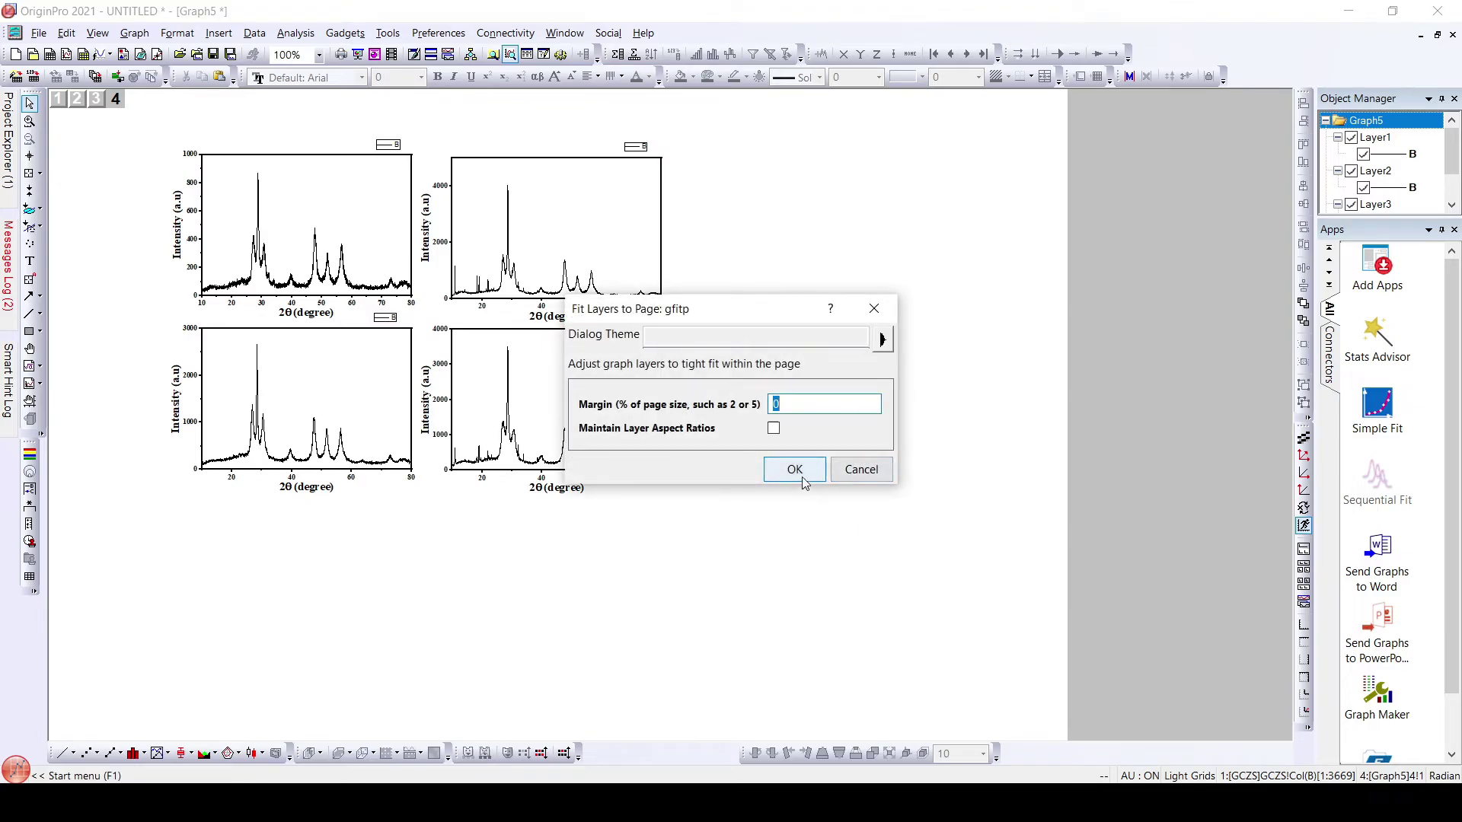
left_click(804, 481)
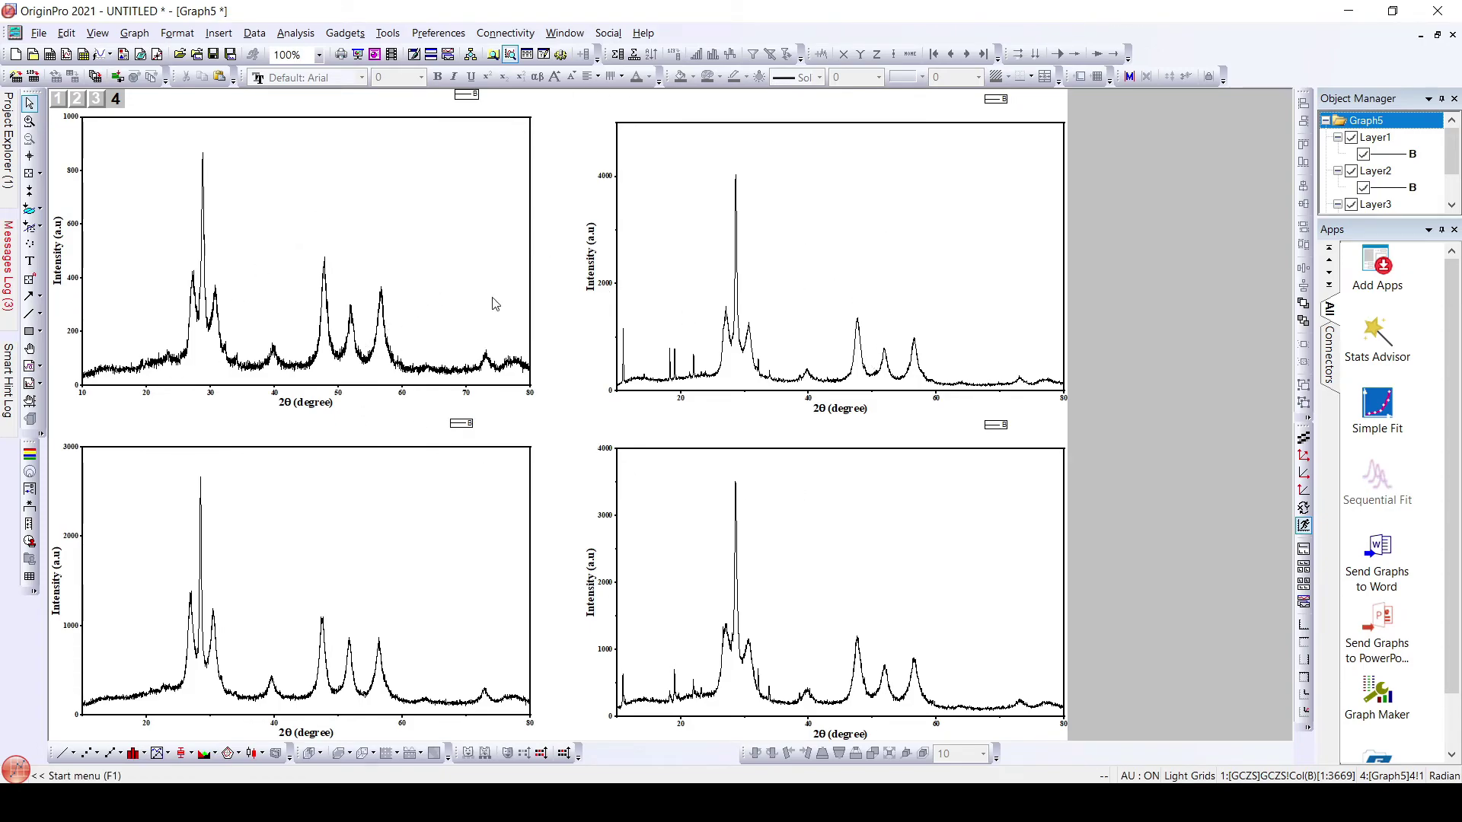
Step: Fit Graph5's page to its layers with a border width of 5
left_click(1441, 36)
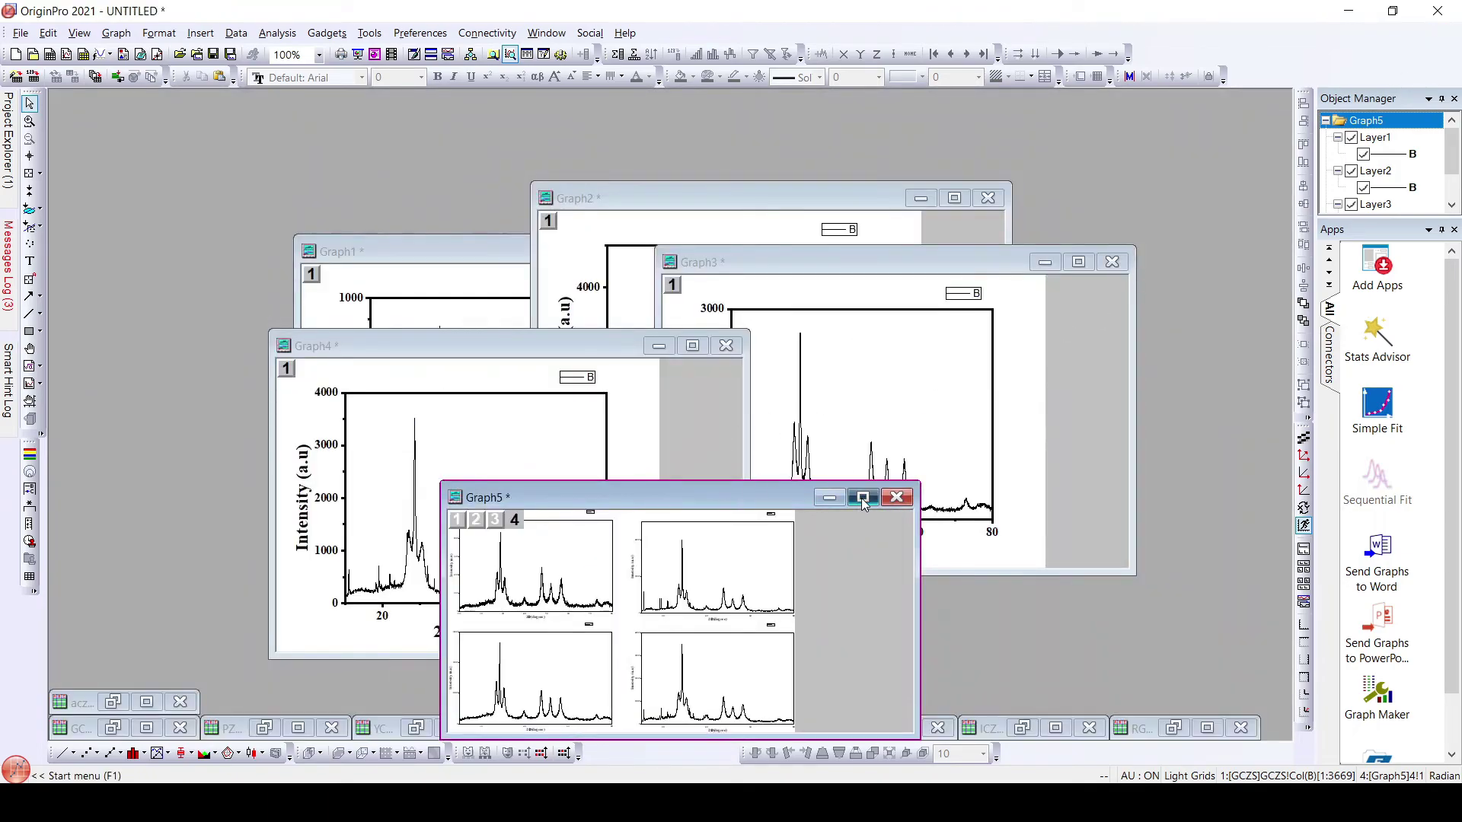
left_click(862, 499)
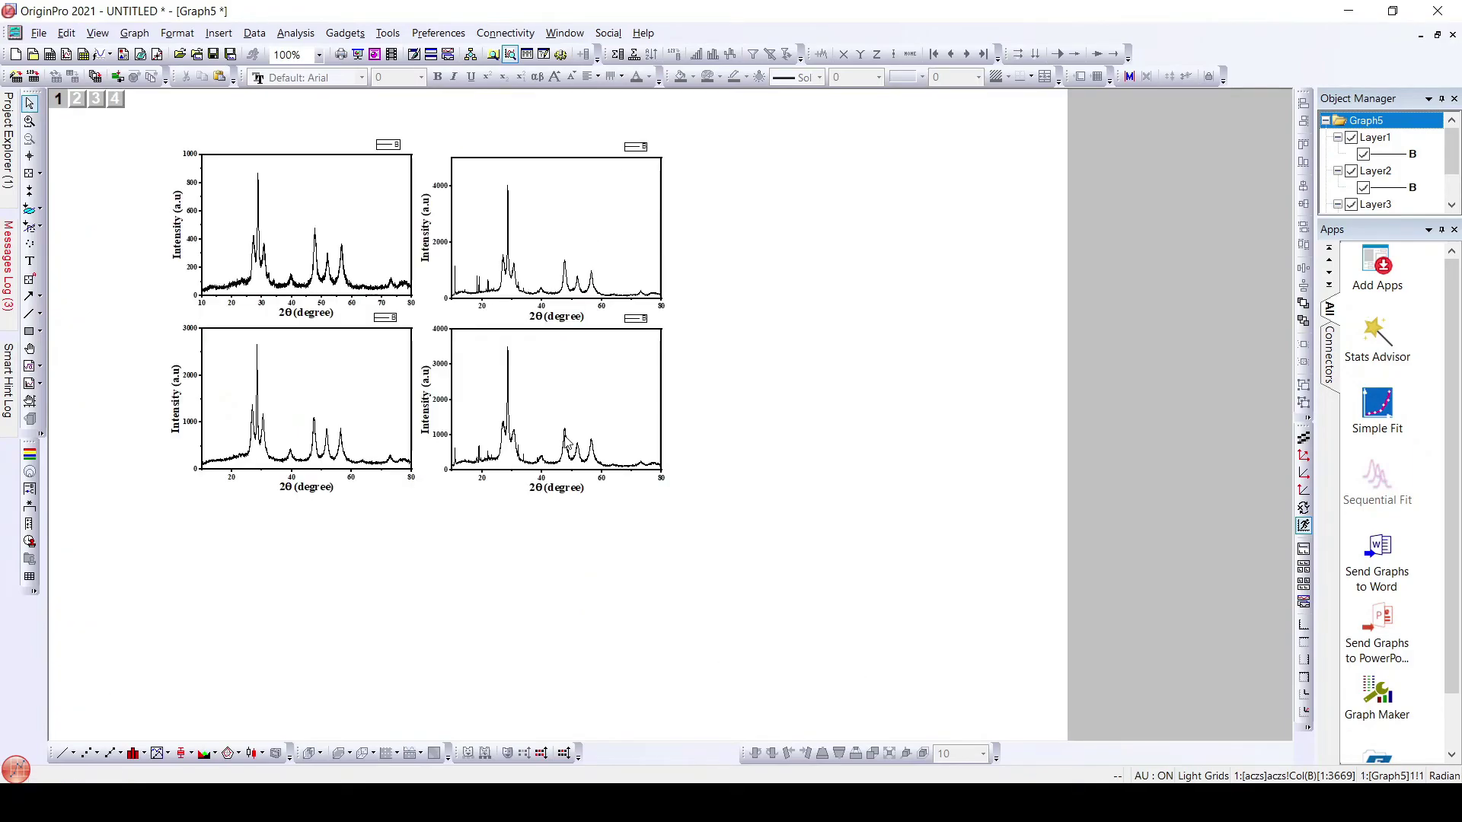
right_click(746, 279)
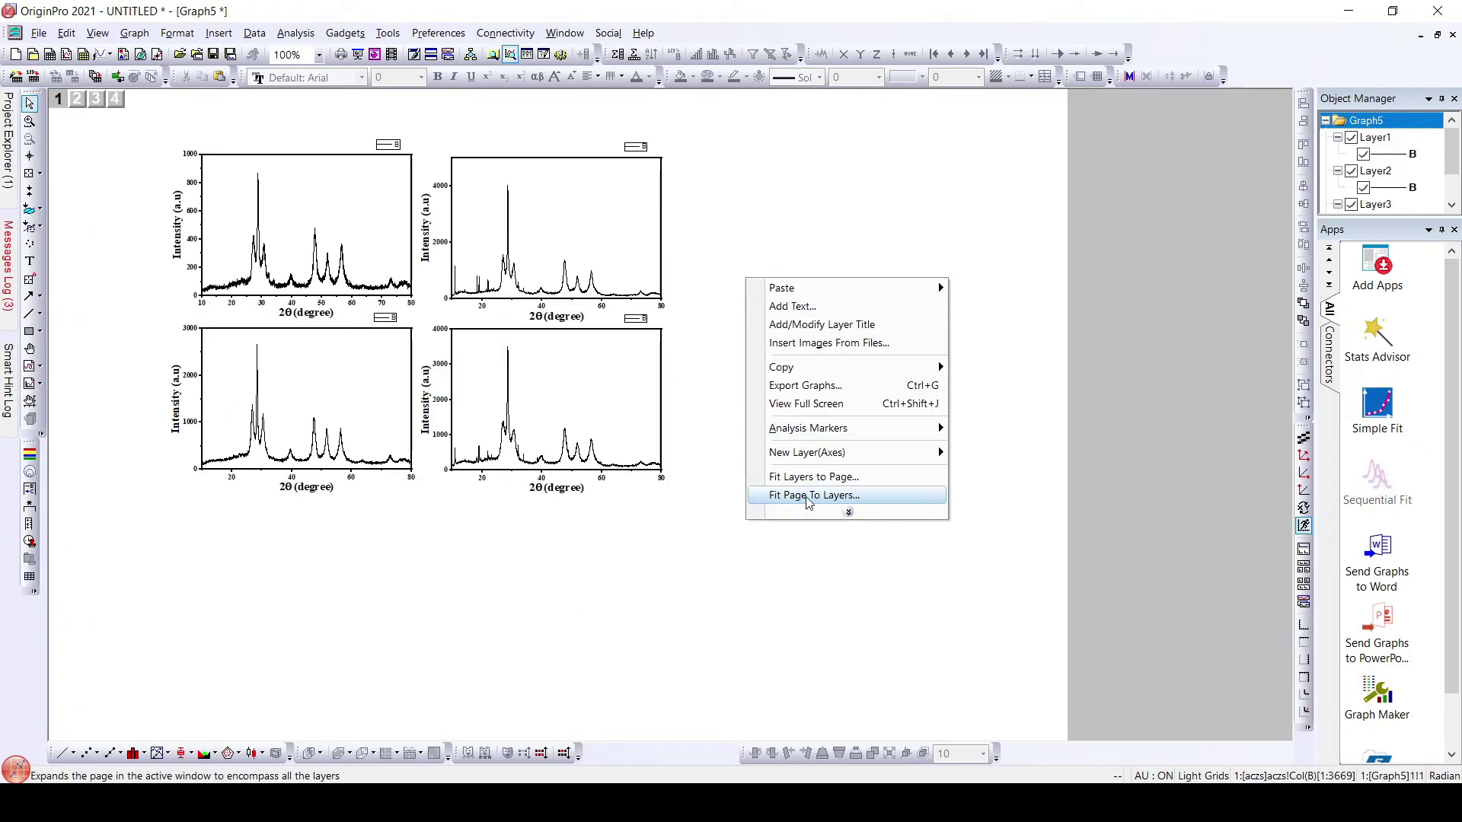
left_click(847, 515)
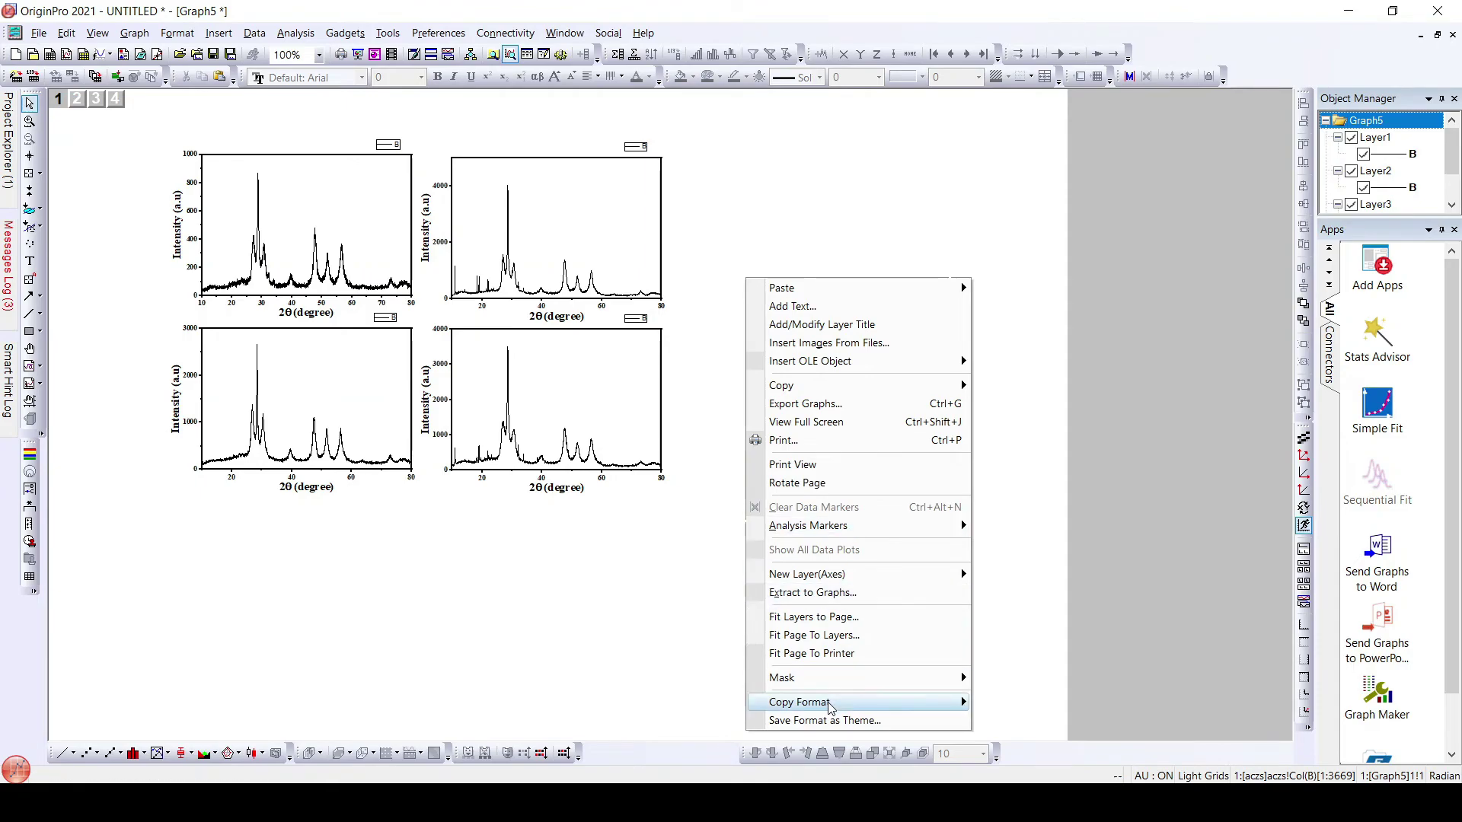
left_click(834, 635)
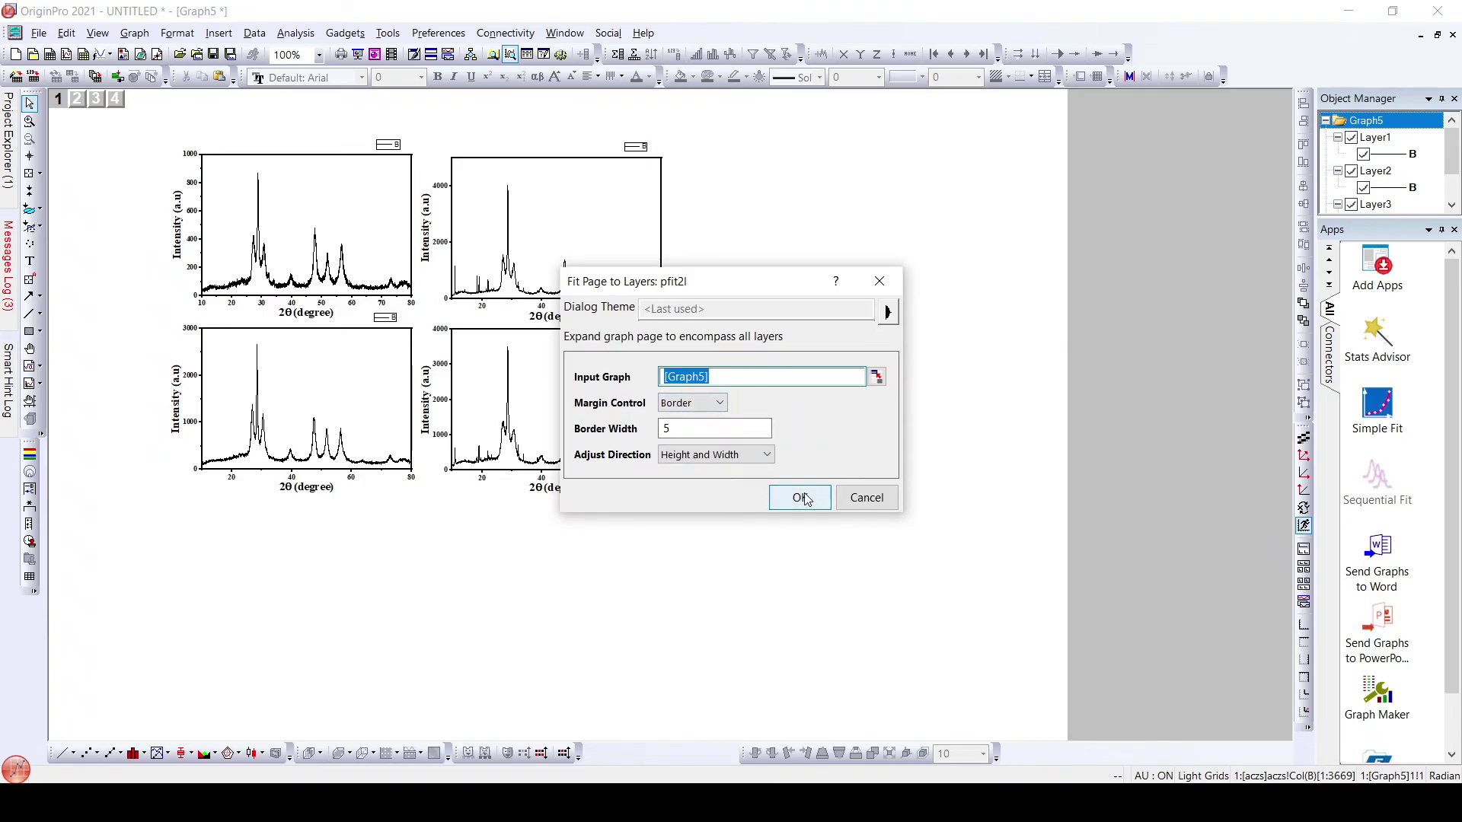
left_click(800, 497)
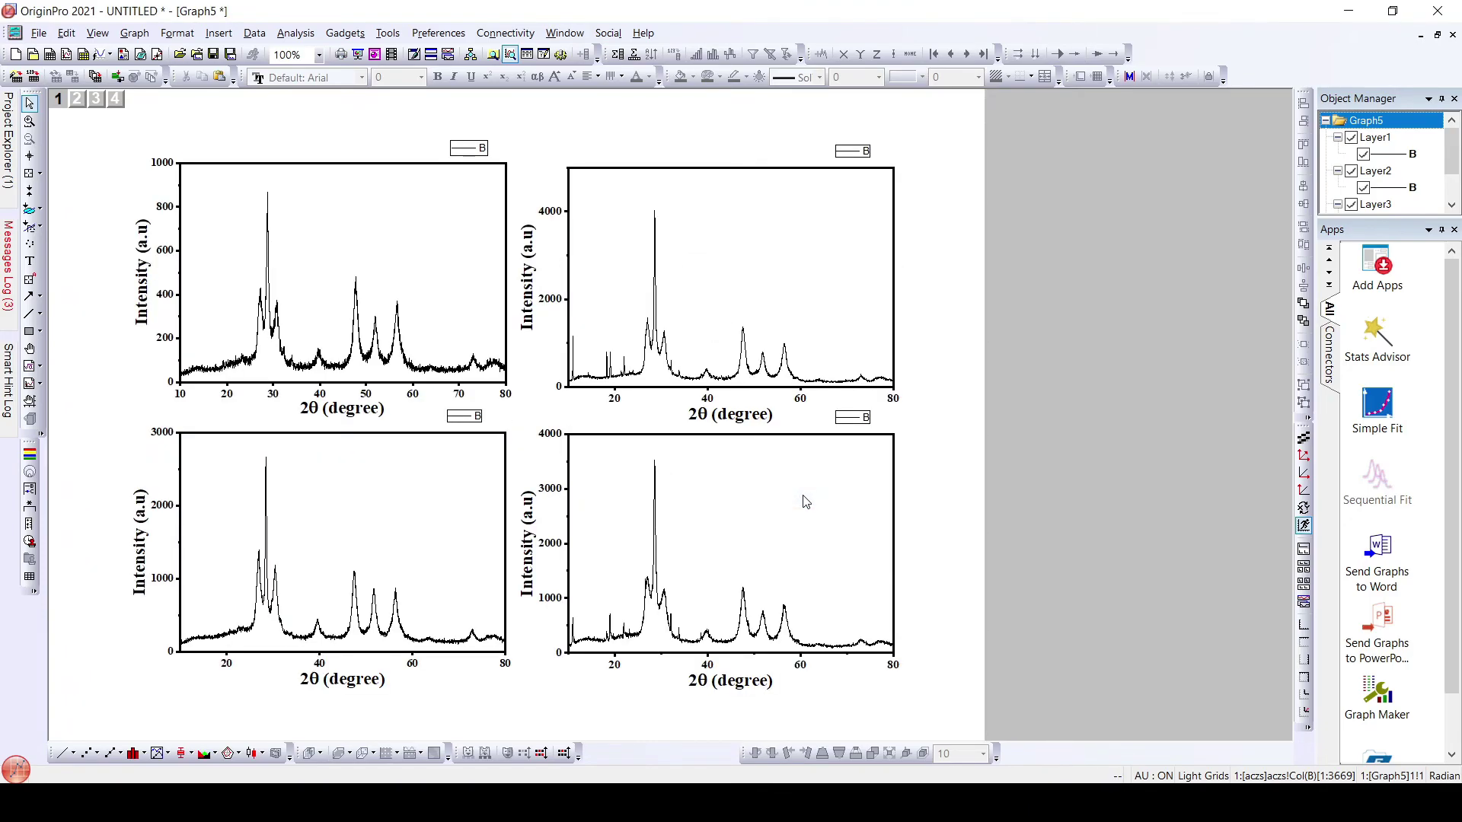